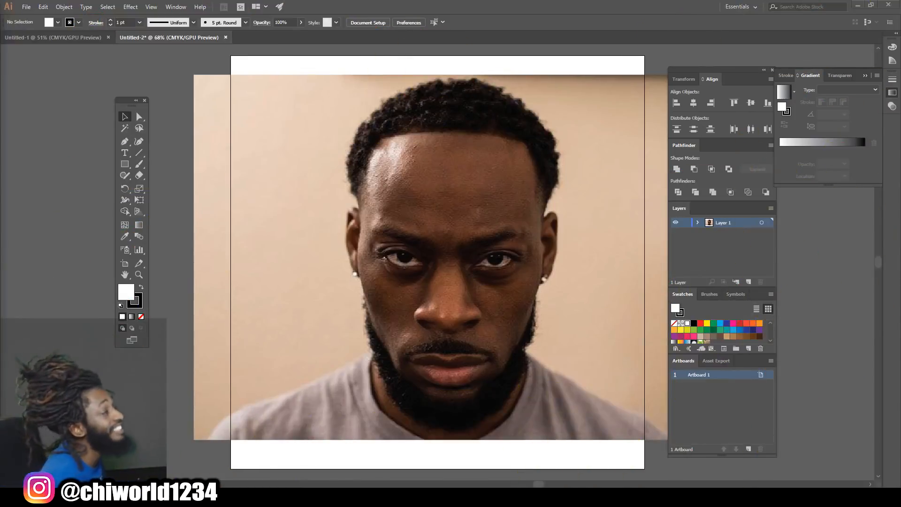
- Reduce the portrait photo's opacity to 83%
click(420, 221)
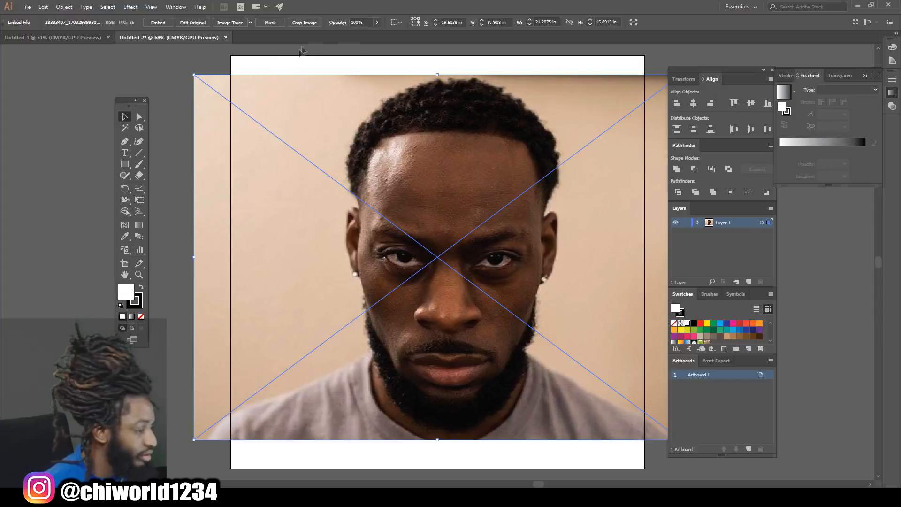
click(377, 22)
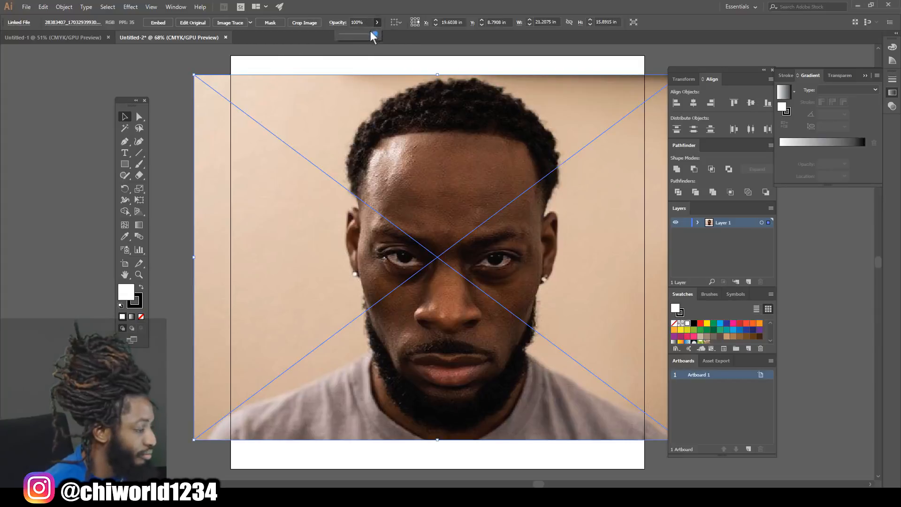
drag(356, 34, 368, 34)
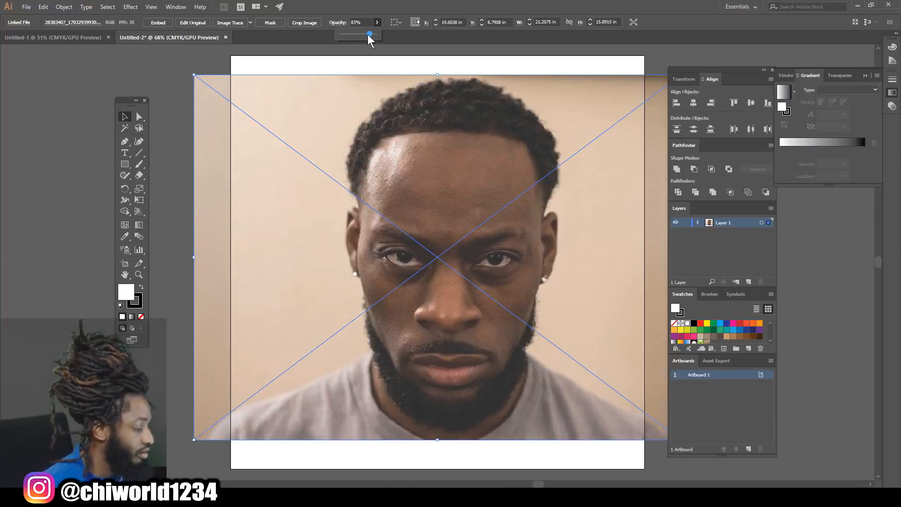
- Lock the photo's layer and add a new layer above it for the drawing
click(687, 223)
click(749, 281)
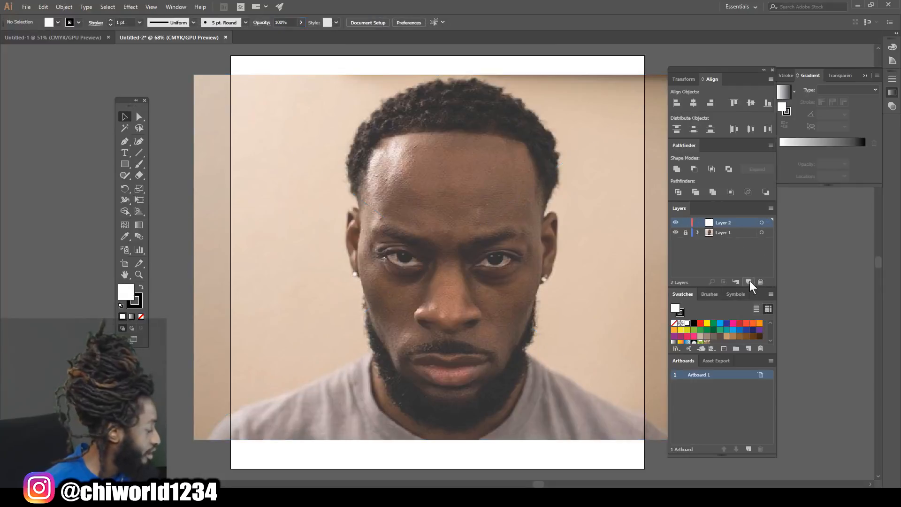
- Start creating a new calligraphic brush for the Paintbrush tool
click(140, 164)
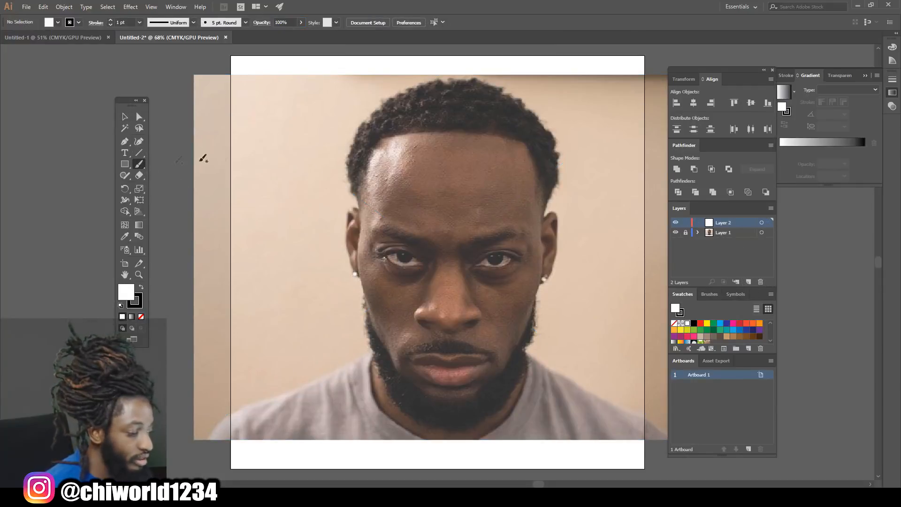
click(245, 23)
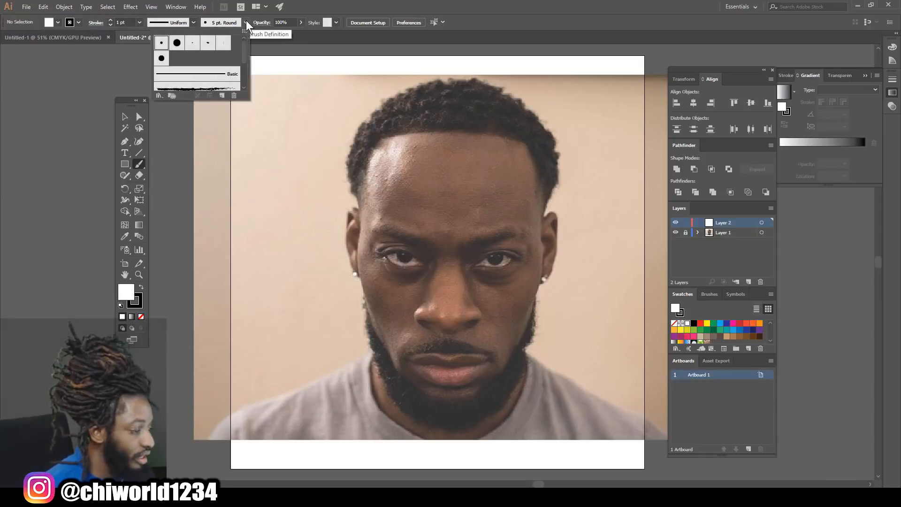
click(222, 94)
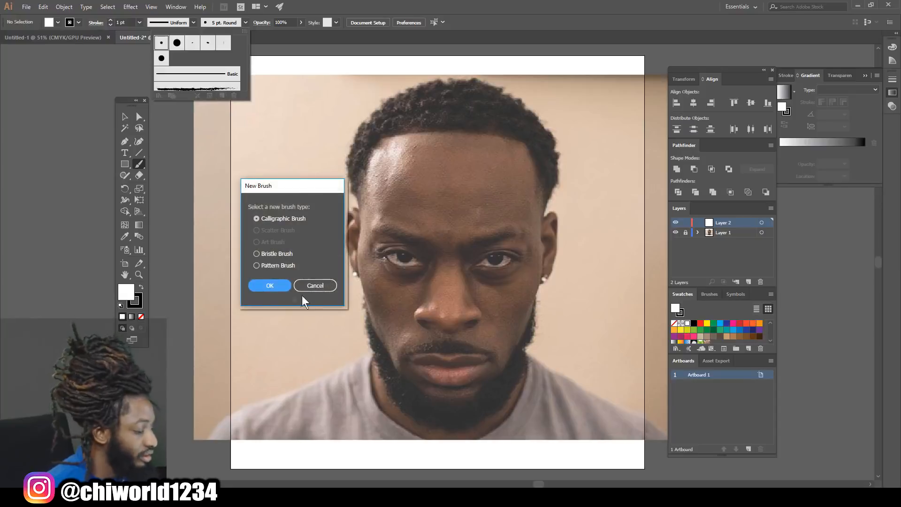
click(270, 286)
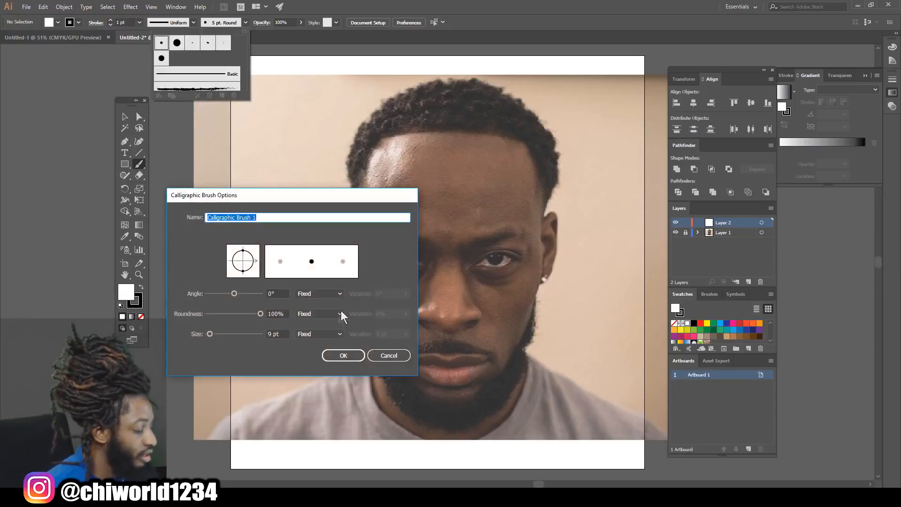
- Make the new brush's size pressure-controlled at 3 pt with a 3 pt variation and save it
click(315, 332)
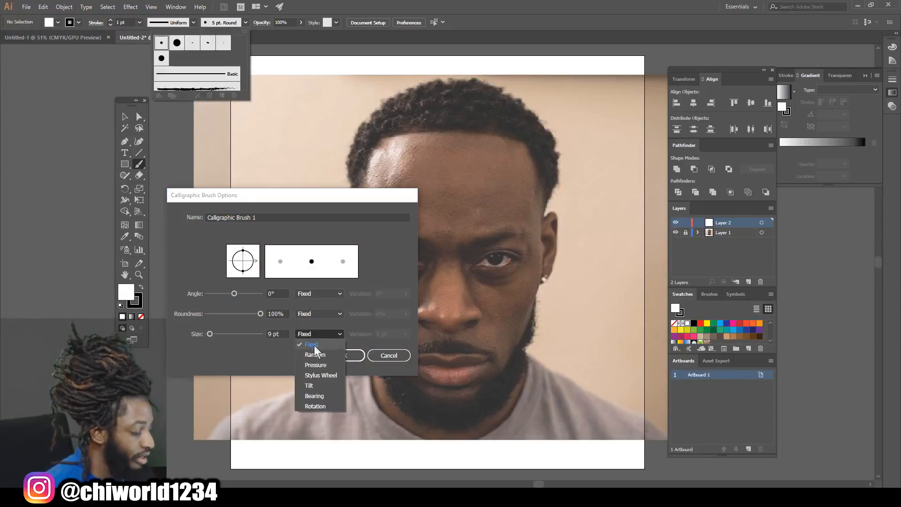
click(314, 364)
click(267, 333)
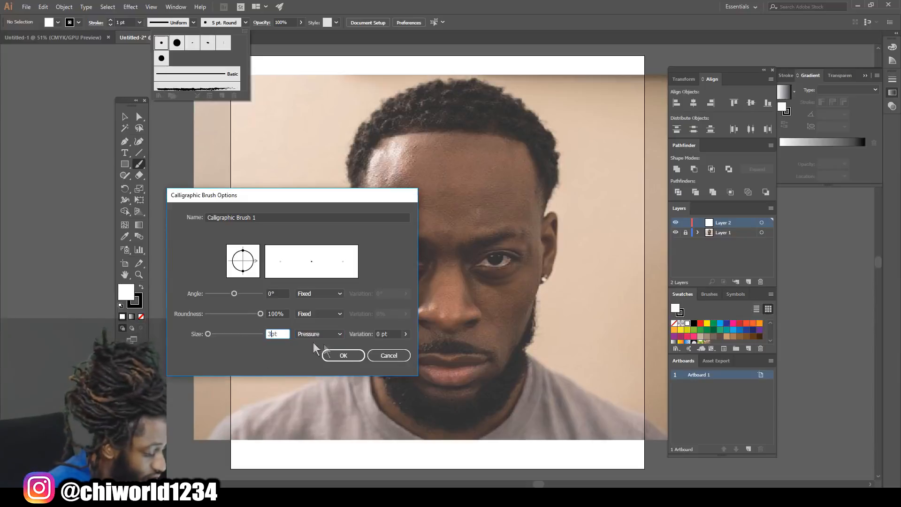
click(376, 333)
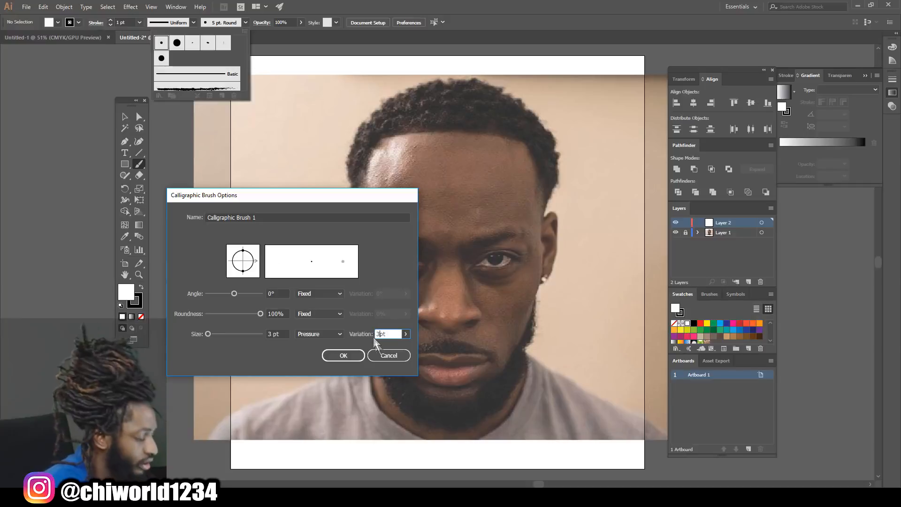
text(3pt)
click(341, 356)
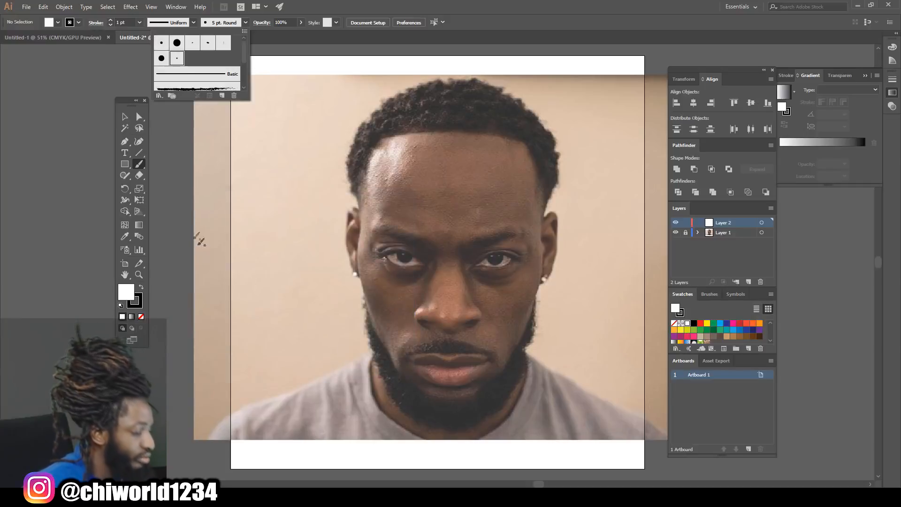
click(652, 258)
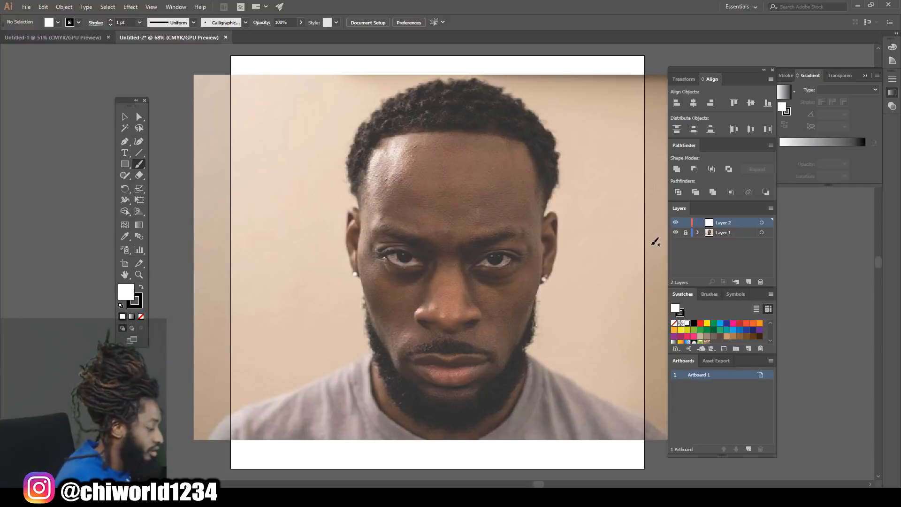
- Paint several vertical test strokes beside the portrait to try the brush's pressure response
drag(649, 195, 650, 187)
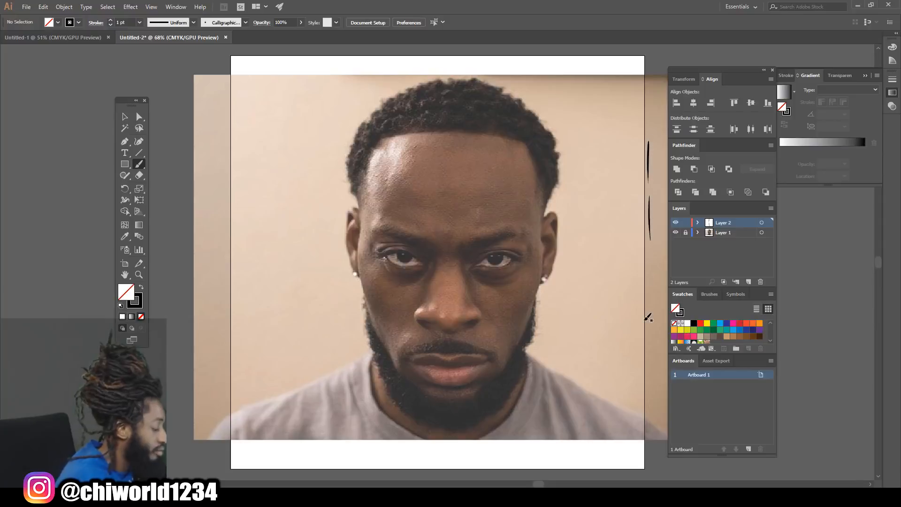
scroll(644, 320, up, 4)
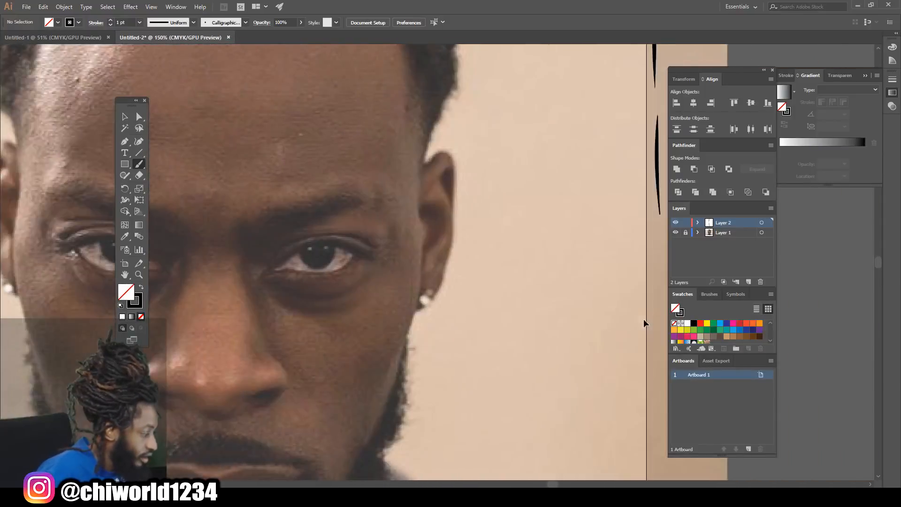
scroll(644, 319, right, 3)
scroll(643, 319, up, 1)
drag(598, 231, 596, 365)
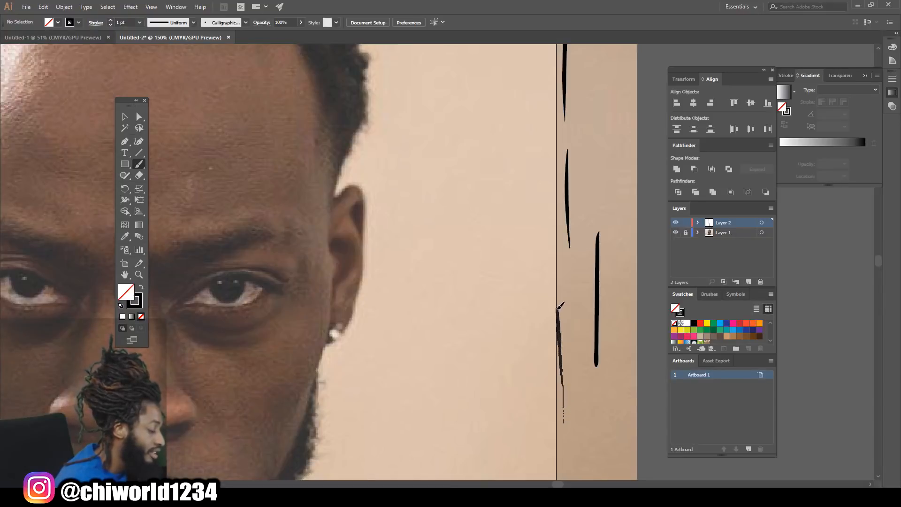
drag(551, 243, 550, 245)
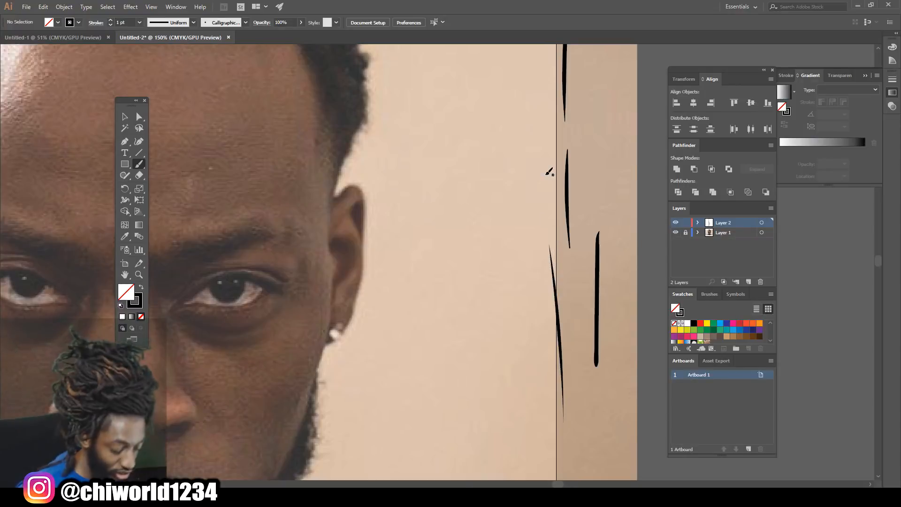
- Undo all the test strokes beside the portrait
key(ctrl+z)
key(ctrl+z)
key(ctrl+z)
key(ctrl+z)
key(ctrl+z)
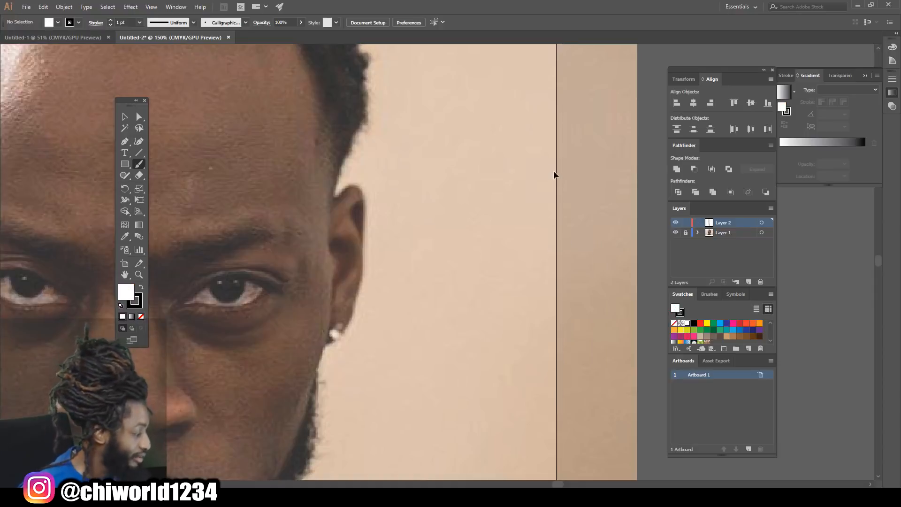
- Trace the nose with the Paintbrush, covering the tip, both nostrils, the outer wings and the sides of the bridge
key(ctrl+minus)
scroll(491, 193, left, 9)
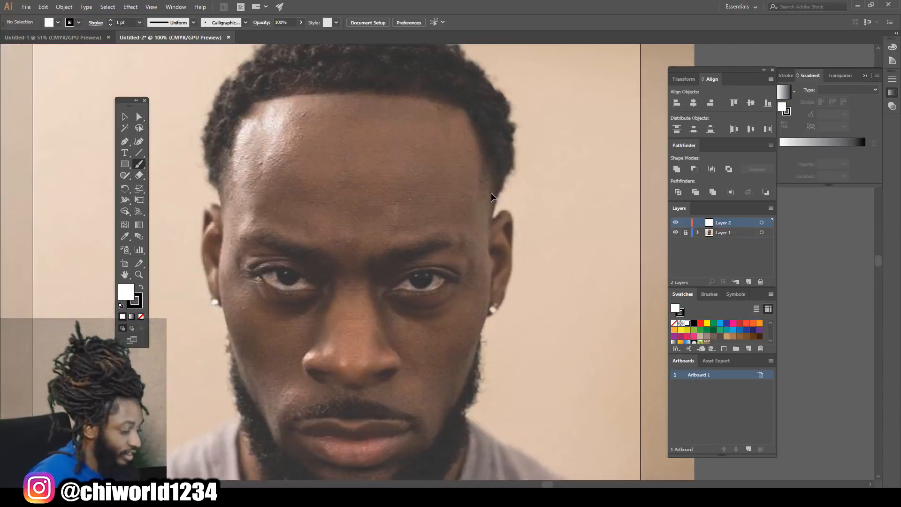
key(ctrl+plus)
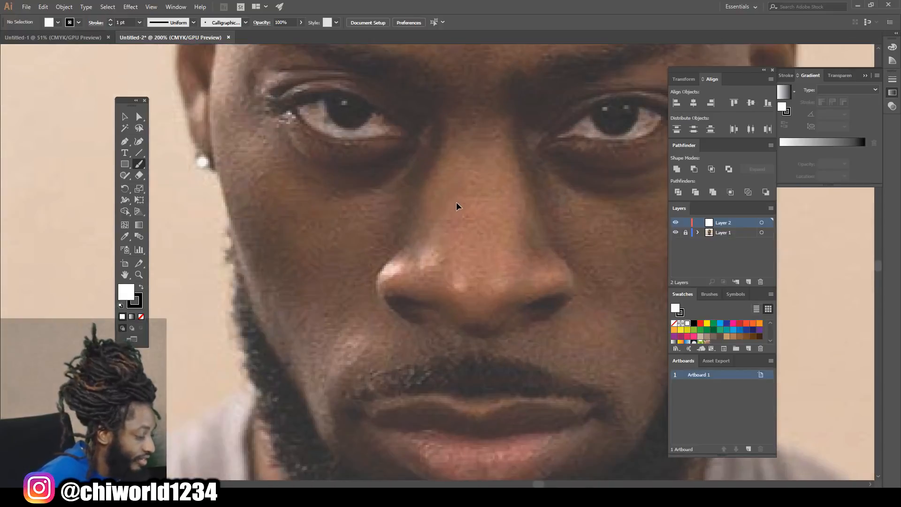
key(ctrl+plus)
key(ctrl+plus)
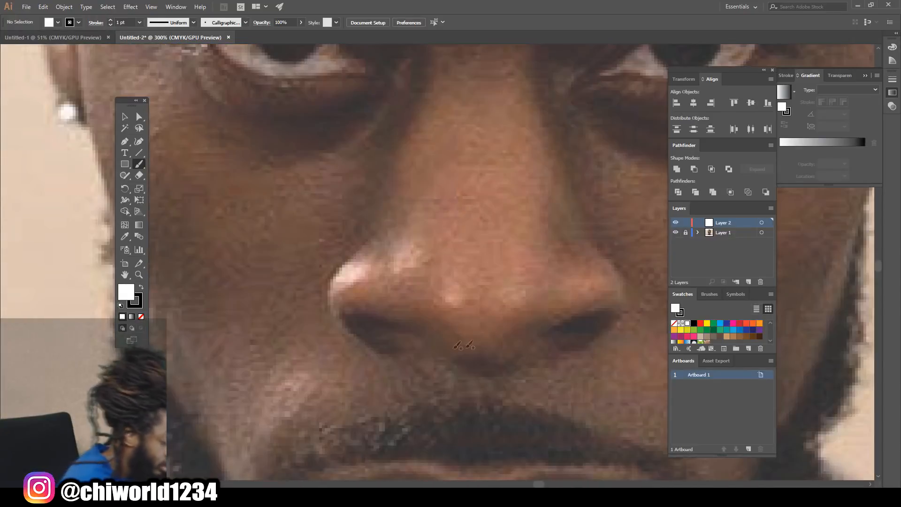
drag(438, 346, 533, 344)
drag(357, 319, 427, 337)
drag(543, 333, 601, 312)
drag(375, 345, 369, 229)
drag(588, 340, 594, 241)
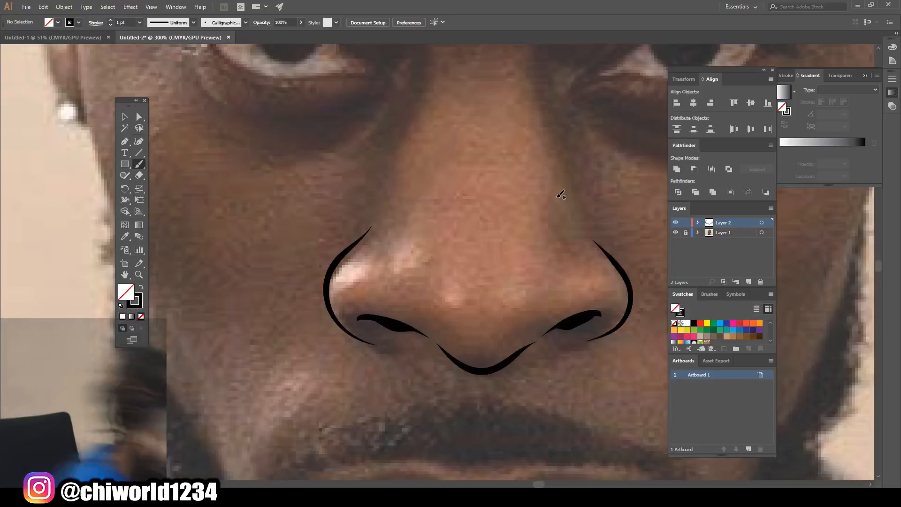
drag(567, 160, 542, 53)
drag(405, 52, 394, 125)
- Trace both eyes with brush strokes for the lids, irises and the creases above them
key(ctrl+minus)
key(ctrl+minus)
drag(508, 229, 621, 211)
drag(524, 202, 621, 203)
drag(306, 190, 401, 204)
drag(313, 173, 382, 184)
drag(300, 204, 411, 227)
drag(344, 195, 380, 204)
drag(544, 205, 579, 199)
drag(515, 223, 602, 206)
drag(316, 201, 403, 222)
- Trace both sides of the face from the temples down to the start of the beard
key(ctrl+minus)
scroll(451, 262, up, 1)
drag(332, 335, 347, 367)
drag(316, 158, 334, 332)
drag(587, 242, 571, 326)
drag(589, 168, 586, 226)
- Draw the earring and ear on the left side of the portrait, including the ear's inner folds
key(ctrl+plus)
key(ctrl+plus)
drag(387, 318, 397, 317)
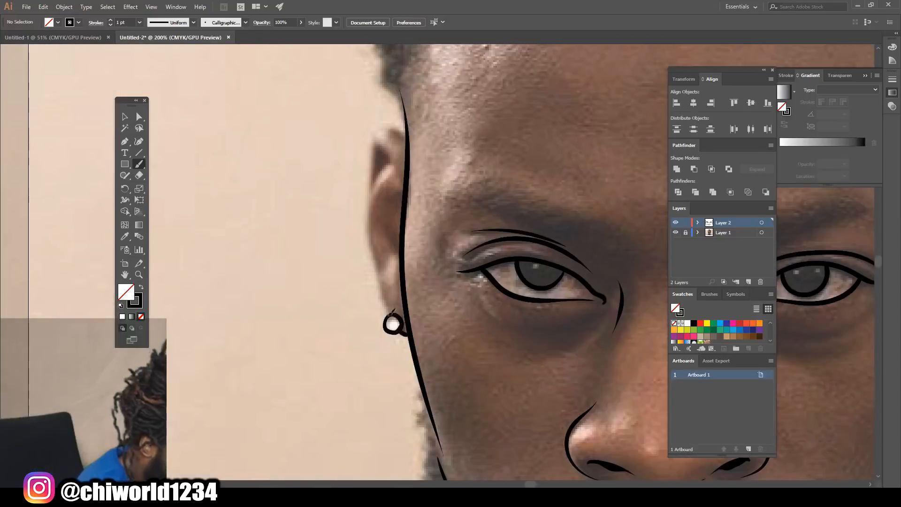
drag(389, 164, 388, 314)
drag(400, 194, 386, 220)
drag(386, 231, 399, 255)
drag(399, 255, 387, 275)
drag(369, 194, 406, 147)
drag(378, 138, 402, 192)
- Draw the ear on the right side of the portrait with its inner folds and earring
key(ctrl+minus)
scroll(439, 262, right, 8)
drag(577, 203, 556, 287)
drag(545, 189, 579, 220)
drag(571, 189, 549, 214)
drag(571, 268, 554, 318)
drag(546, 312, 549, 311)
- Add short crease lines below the outer corners of both eyes
scroll(551, 207, left, 5)
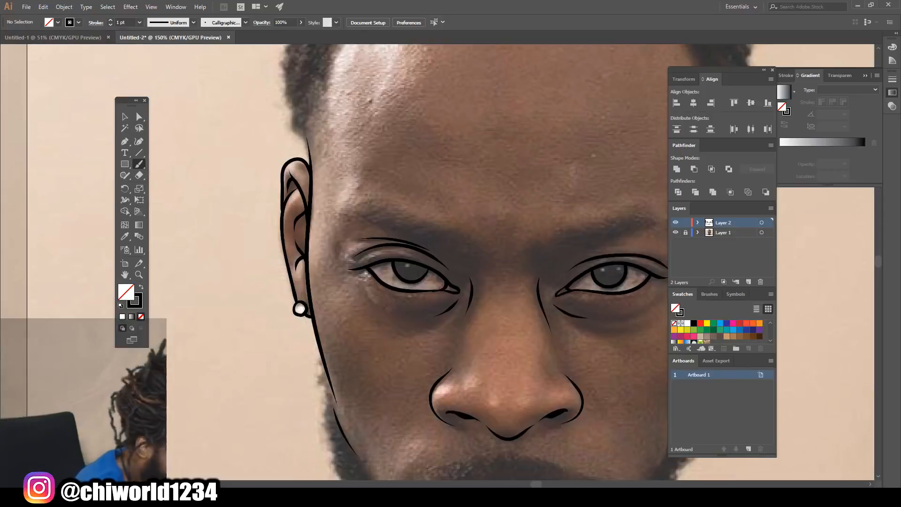
drag(357, 279, 379, 307)
drag(658, 298, 643, 309)
- Outline the upper and lower lips and build the mustache from short hair strokes
key(ctrl+minus)
key(ctrl+minus)
key(ctrl+plus)
key(ctrl+plus)
scroll(437, 262, down, 4)
drag(382, 345, 564, 348)
mouse_move(384, 344)
mouse_down()
mouse_move(565, 350)
mouse_move(519, 321)
mouse_up()
mouse_move(486, 334)
mouse_down()
mouse_move(475, 309)
mouse_move(462, 307)
mouse_up()
mouse_move(422, 334)
mouse_down()
mouse_move(411, 316)
mouse_move(378, 332)
mouse_move(416, 311)
mouse_up()
- Draw both eyebrows with dense, short angled hair strokes
key(ctrl+minus)
scroll(637, 365, up, 3)
scroll(637, 365, up, 1)
drag(488, 267, 502, 255)
mouse_move(523, 259)
mouse_down()
mouse_move(540, 246)
mouse_move(572, 247)
mouse_up()
mouse_move(429, 270)
mouse_down()
mouse_move(442, 260)
mouse_move(417, 251)
mouse_up()
drag(360, 240, 370, 237)
drag(486, 269, 478, 260)
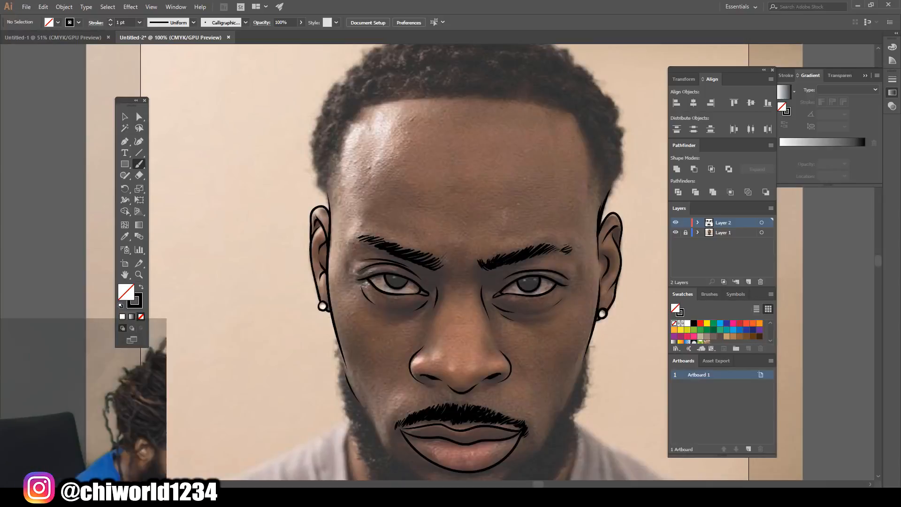
- Set the stroke weight to 6 pt and fill in the beard with thick strokes along both sides of the jaw
scroll(438, 262, down, 3)
click(139, 22)
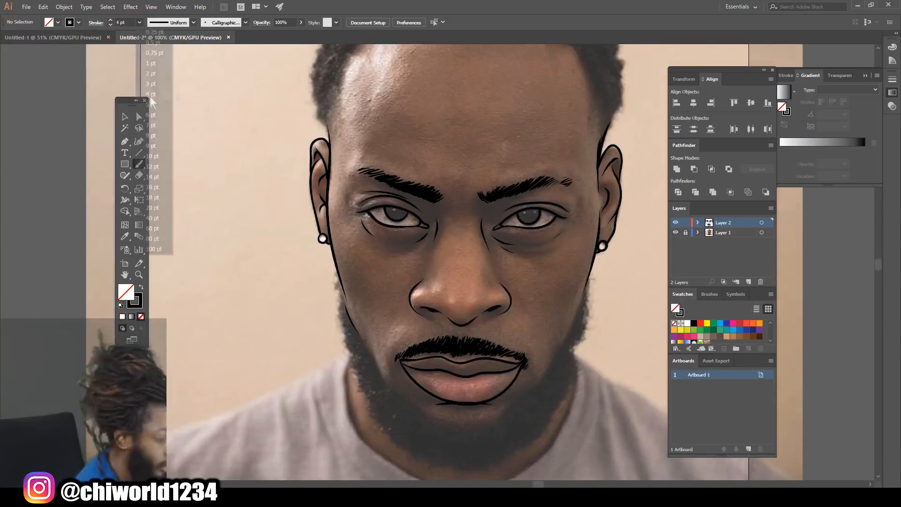
click(153, 103)
drag(584, 287, 450, 442)
drag(339, 280, 494, 443)
drag(587, 290, 505, 453)
drag(345, 287, 497, 452)
- Set the stroke weight to 0.75 pt and draw curly hairs along the beard's bottom and right outer edge
scroll(437, 261, down, 3)
click(139, 23)
click(153, 53)
drag(495, 393, 472, 399)
mouse_move(471, 399)
mouse_down()
mouse_move(433, 388)
mouse_move(516, 397)
mouse_up()
drag(511, 394, 556, 360)
drag(542, 369, 583, 317)
drag(575, 330, 602, 206)
- Continue the fine curly hairs along the beard's left outer edge up to the ear
drag(443, 394, 389, 359)
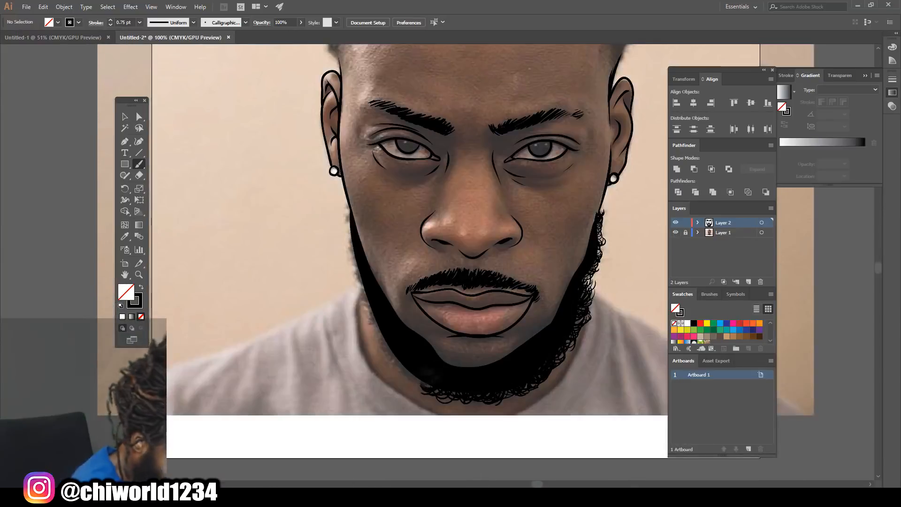
drag(399, 360, 361, 298)
drag(368, 301, 345, 221)
drag(348, 220, 347, 202)
- Add fine hair strokes along the beard's inner edge on the chin and both sides of the jaw
drag(505, 352, 483, 364)
drag(483, 357, 444, 362)
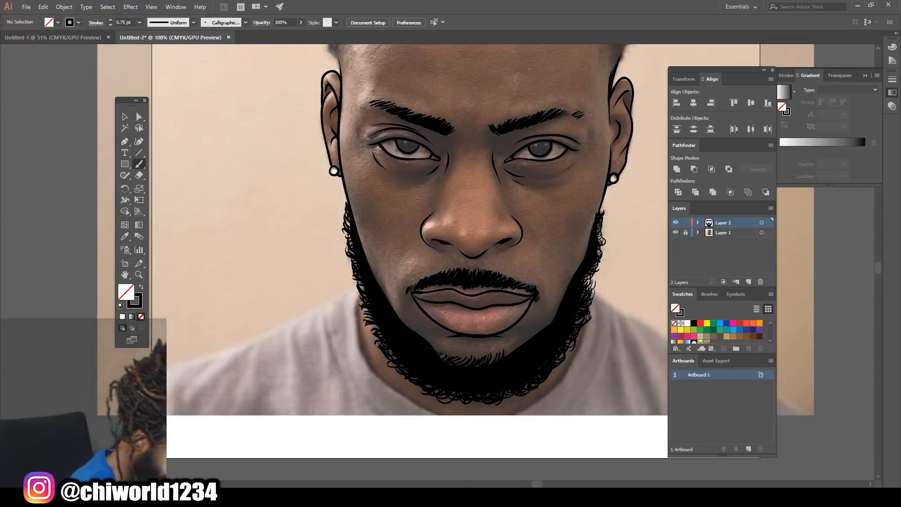
drag(521, 346, 525, 330)
drag(533, 337, 531, 324)
drag(551, 326, 562, 290)
drag(569, 292, 570, 277)
drag(579, 277, 585, 261)
drag(426, 347, 421, 327)
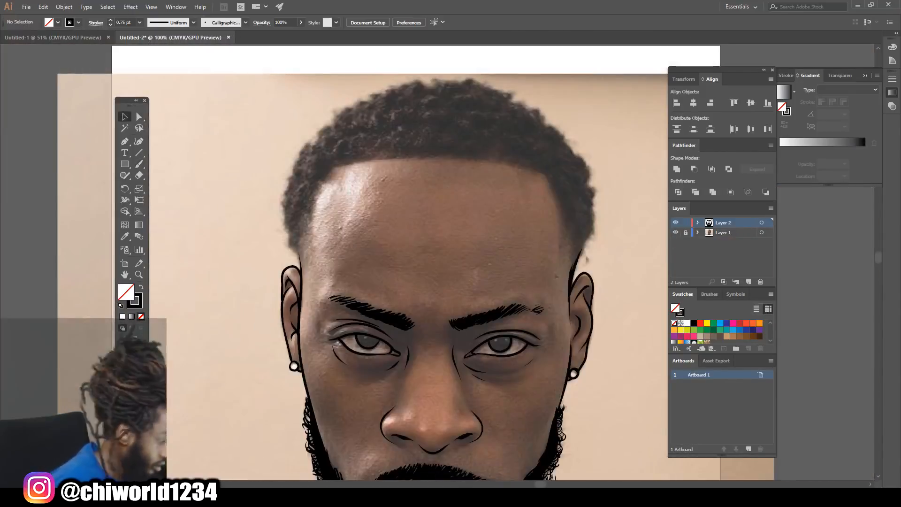
- Draw a head wrap around the forehead with its outer outline and crossing band lines
key(ctrl+z)
key(b)
mouse_move(287, 192)
mouse_down()
mouse_move(569, 271)
mouse_move(594, 214)
mouse_move(577, 272)
mouse_up()
mouse_move(297, 265)
mouse_down()
mouse_move(467, 224)
mouse_move(285, 188)
mouse_up()
drag(593, 153, 458, 136)
drag(596, 178, 462, 105)
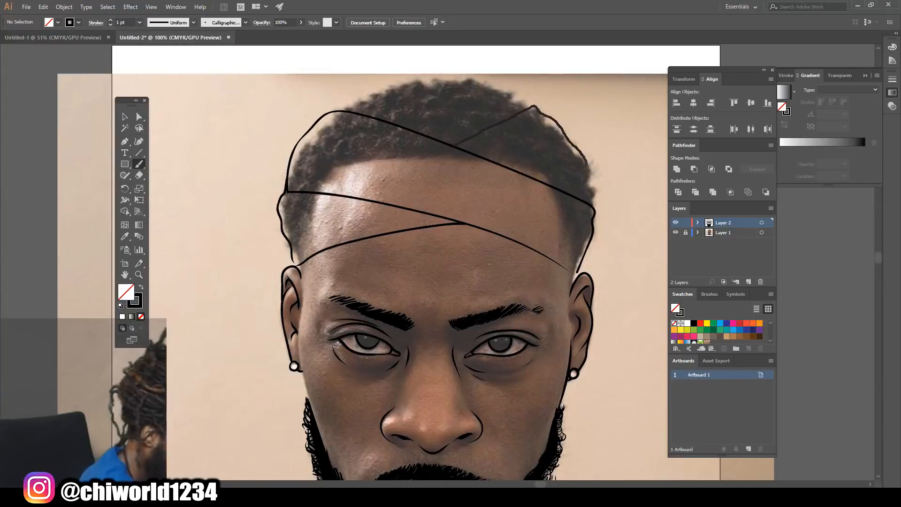
drag(612, 297, 627, 254)
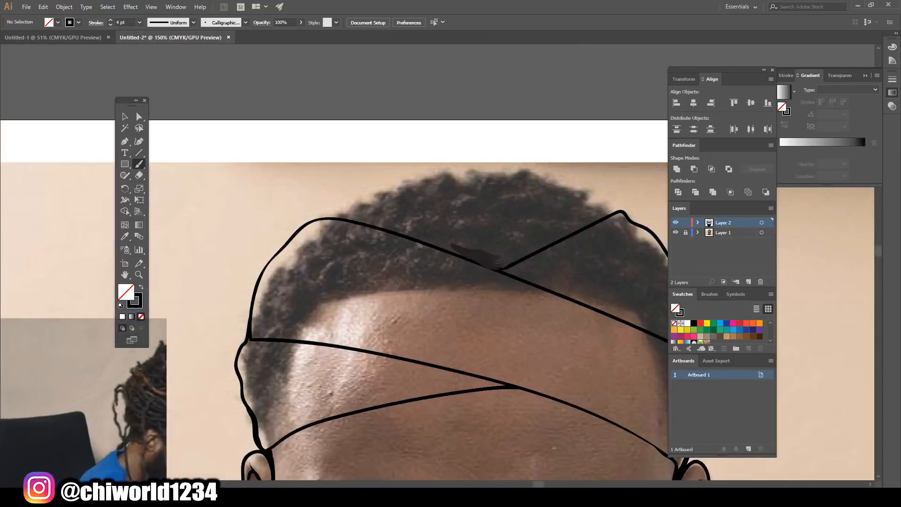
- Fill the hair area above the head wrap with 4 pt brush strokes
drag(492, 263, 586, 216)
drag(469, 243, 512, 207)
drag(422, 186, 345, 217)
- Set the stroke weight to 0.75 pt and draw curly hairs along the top edge of the hair
click(140, 22)
drag(608, 211, 565, 188)
drag(544, 185, 471, 174)
drag(408, 183, 370, 202)
drag(376, 196, 330, 218)
drag(621, 203, 604, 214)
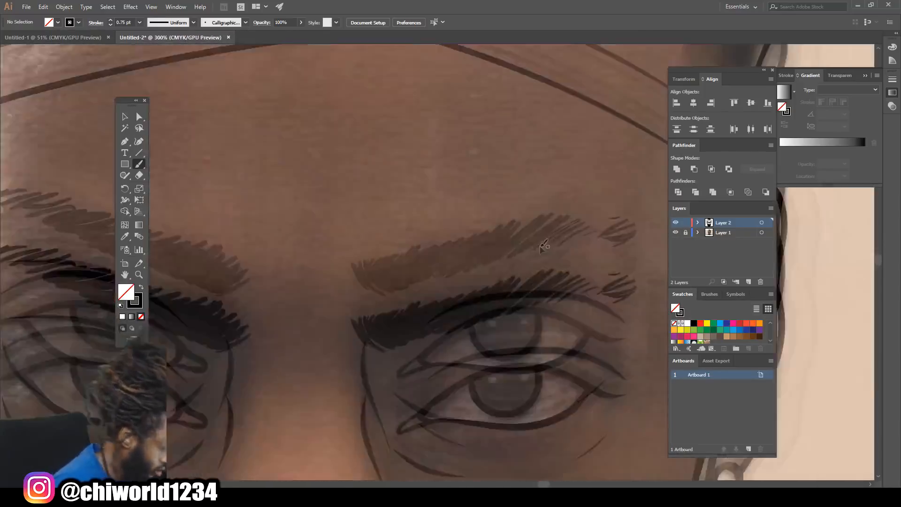
- Add short hair strokes to the eyebrow, and draw 1 pt tapered fold lines across the head wrap's bands
drag(532, 247, 579, 219)
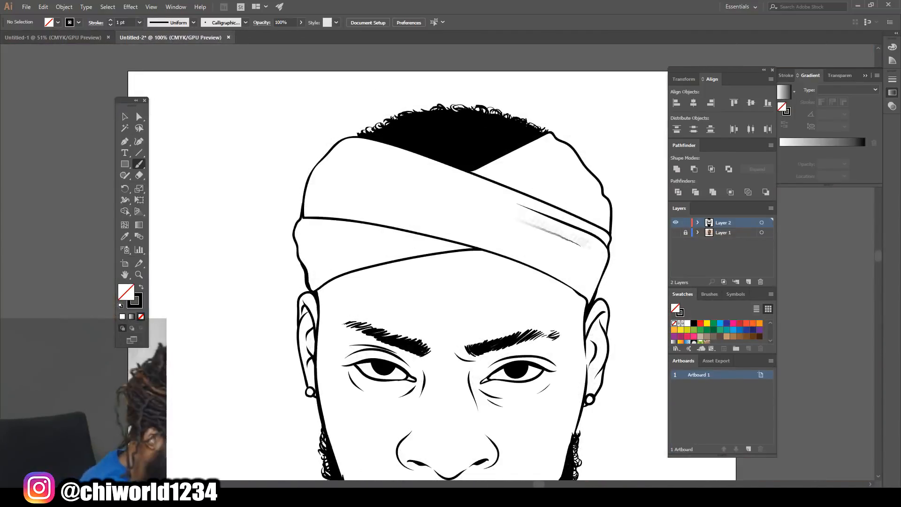
drag(340, 231, 399, 224)
drag(321, 181, 549, 153)
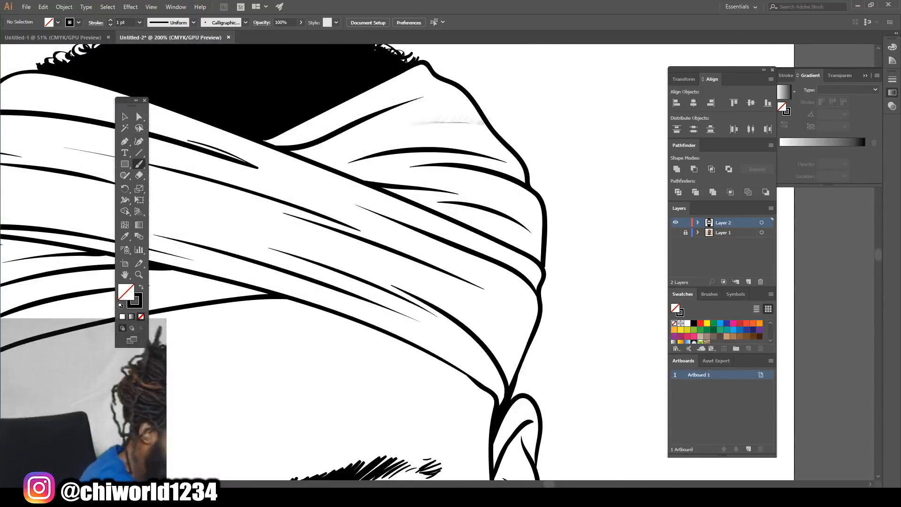
drag(300, 120, 474, 159)
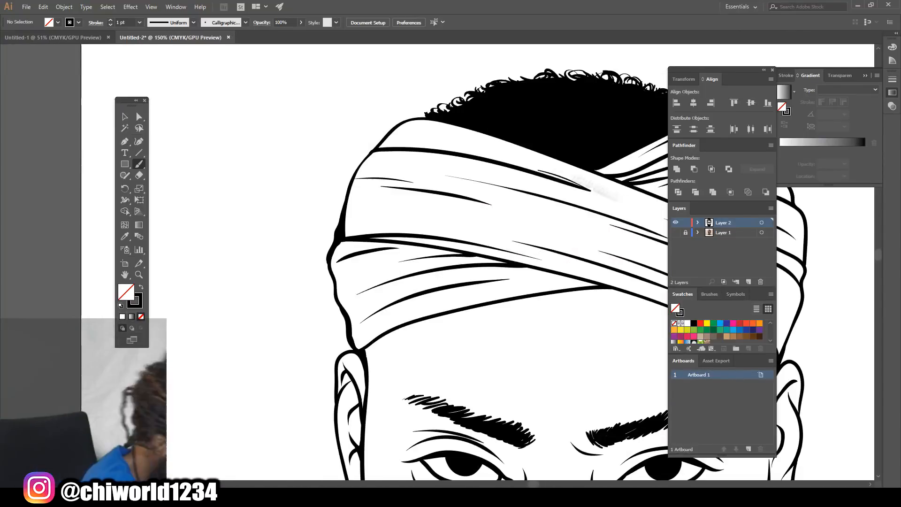
drag(457, 146, 622, 206)
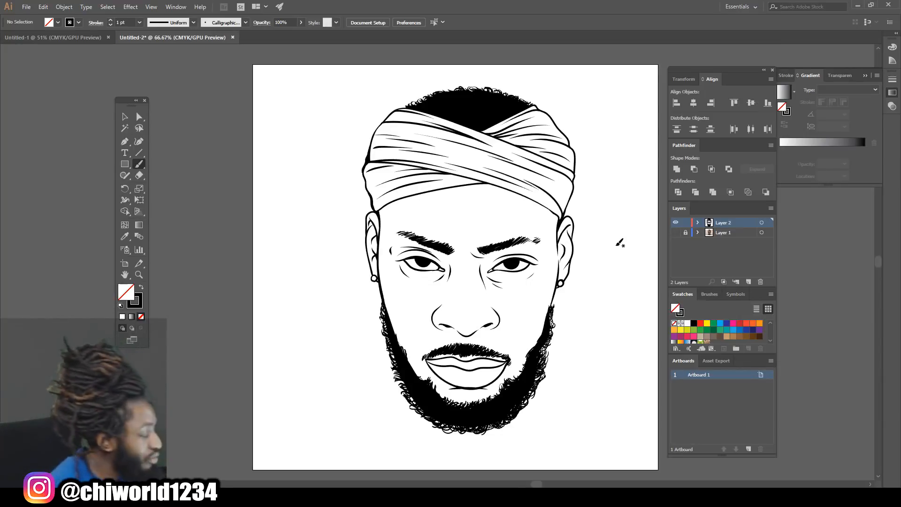
- Expand the appearance of all the line art strokes and merge them with Pathfinder
click(124, 117)
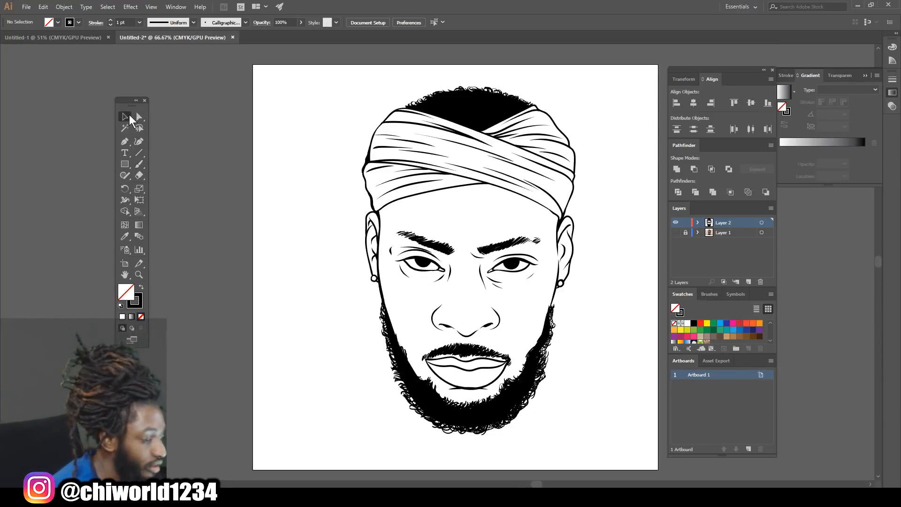
drag(415, 106, 632, 446)
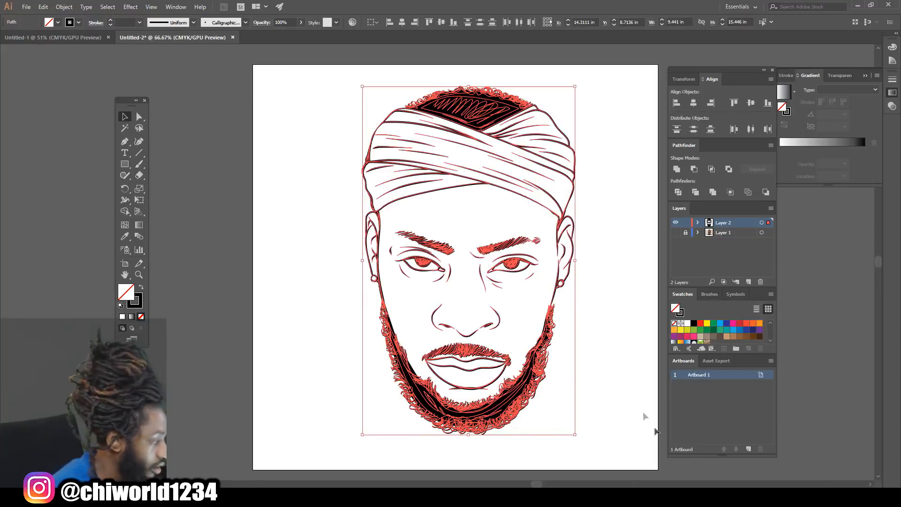
click(60, 7)
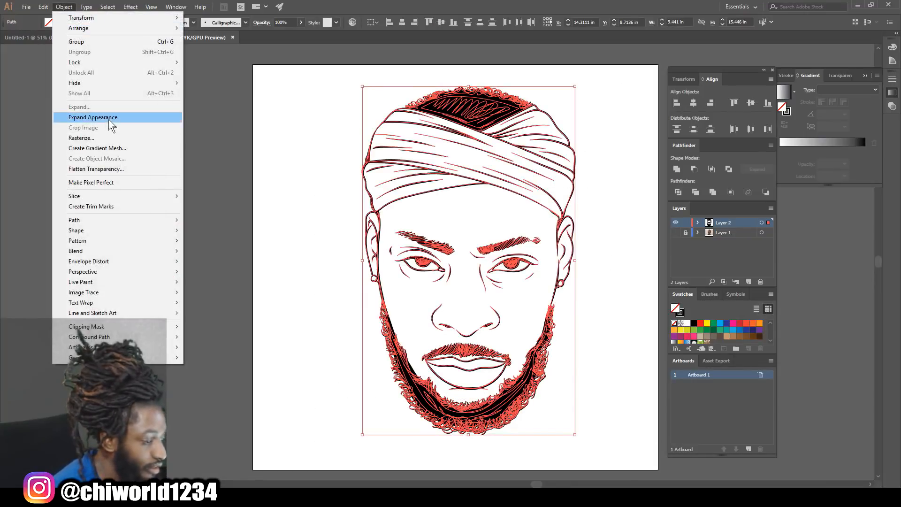
click(108, 118)
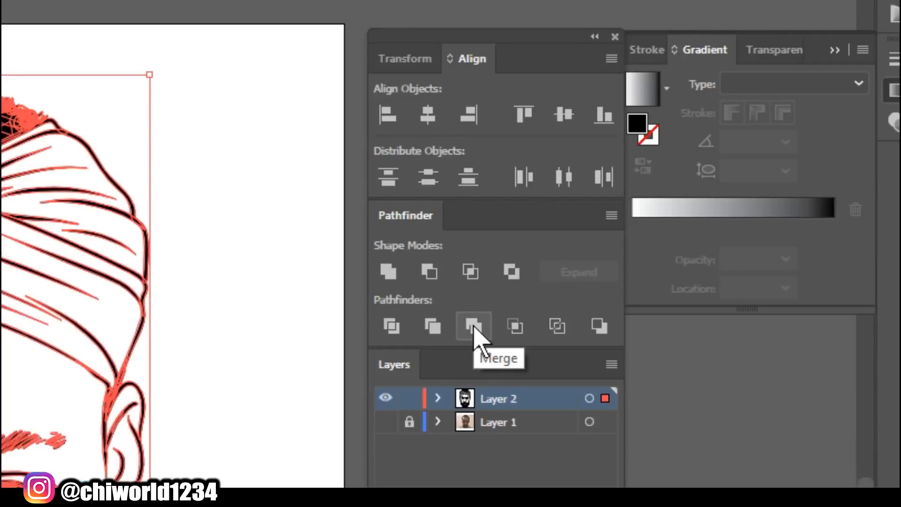
click(475, 334)
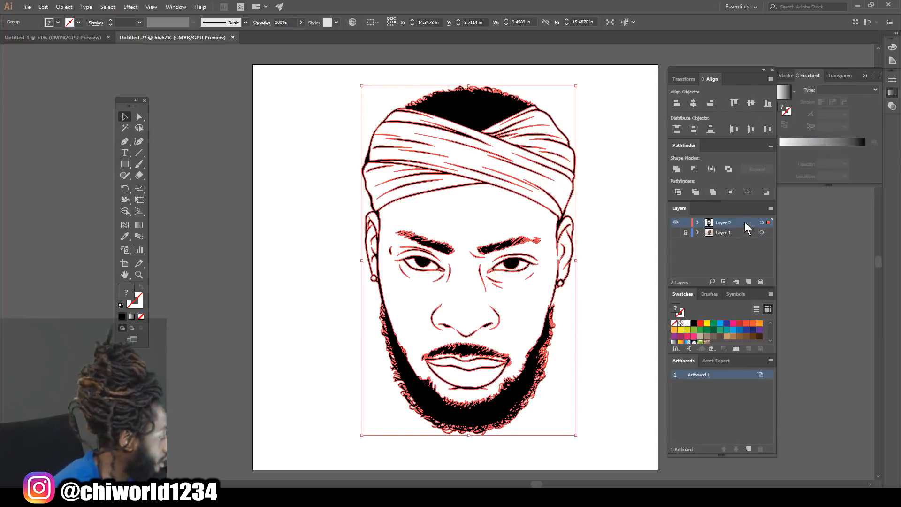
- Duplicate Layer 2, lock the copy, and make the original Layer 2 active
drag(744, 222, 750, 282)
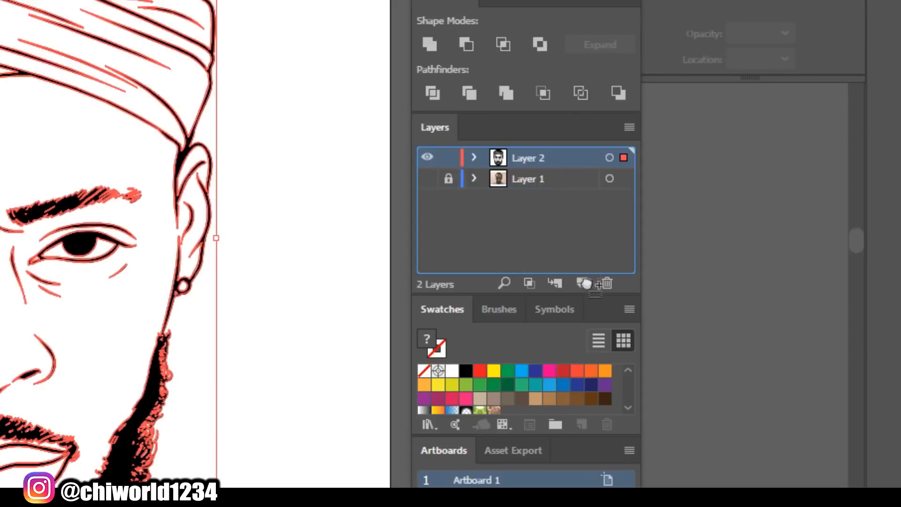
drag(586, 284, 582, 283)
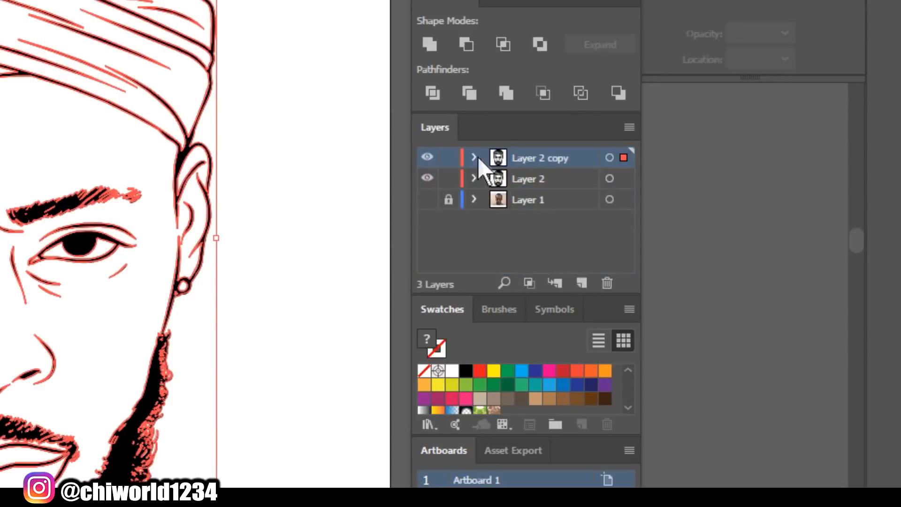
click(447, 159)
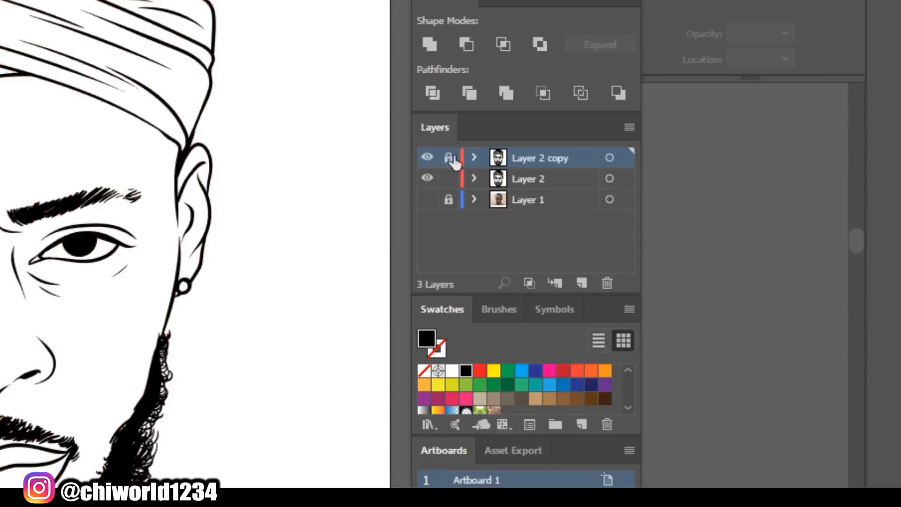
click(527, 177)
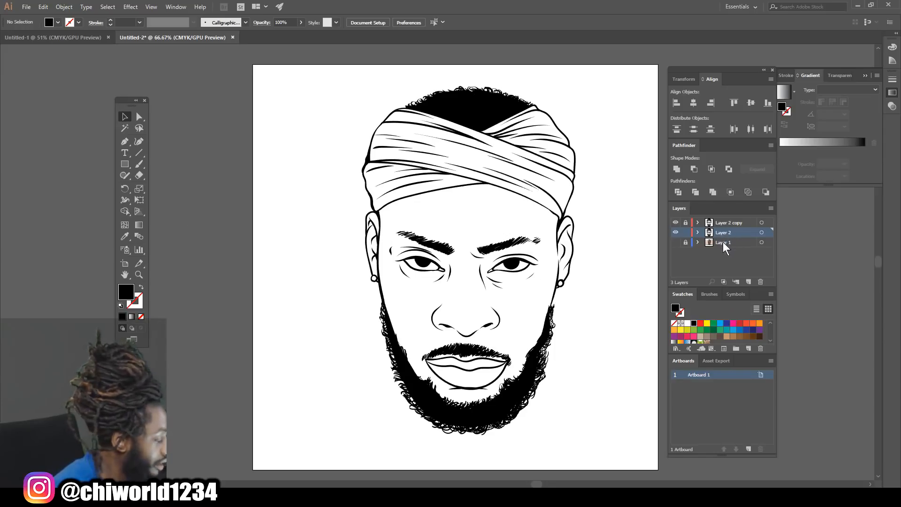
- Set the fill colour to an orange skin tone, hex DD8D57
double_click(126, 292)
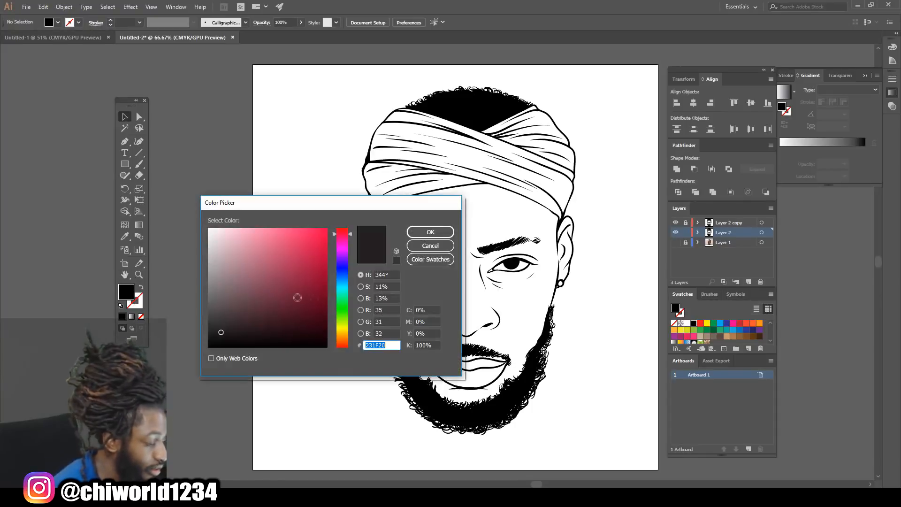
click(281, 241)
drag(280, 241, 266, 228)
mouse_move(342, 328)
mouse_down()
mouse_move(345, 344)
mouse_move(345, 336)
mouse_up()
click(268, 269)
drag(268, 269, 281, 233)
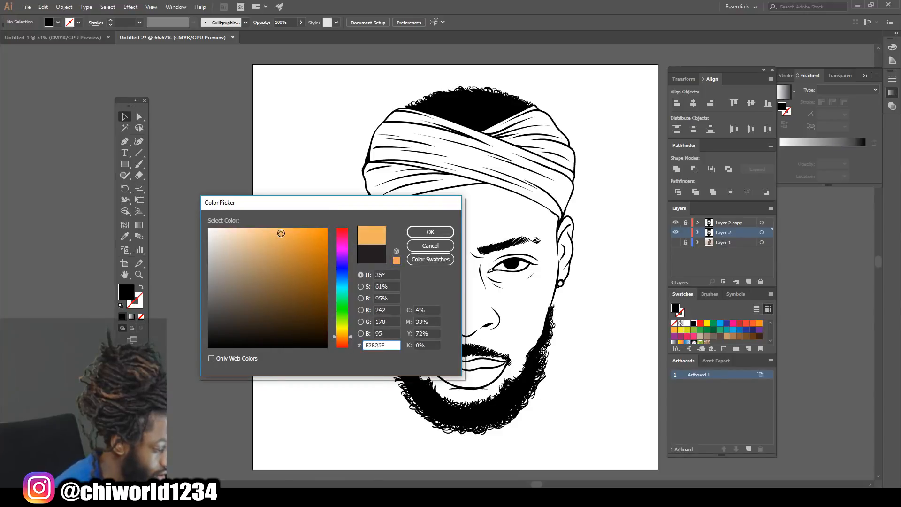
drag(342, 336, 343, 340)
drag(272, 240, 282, 243)
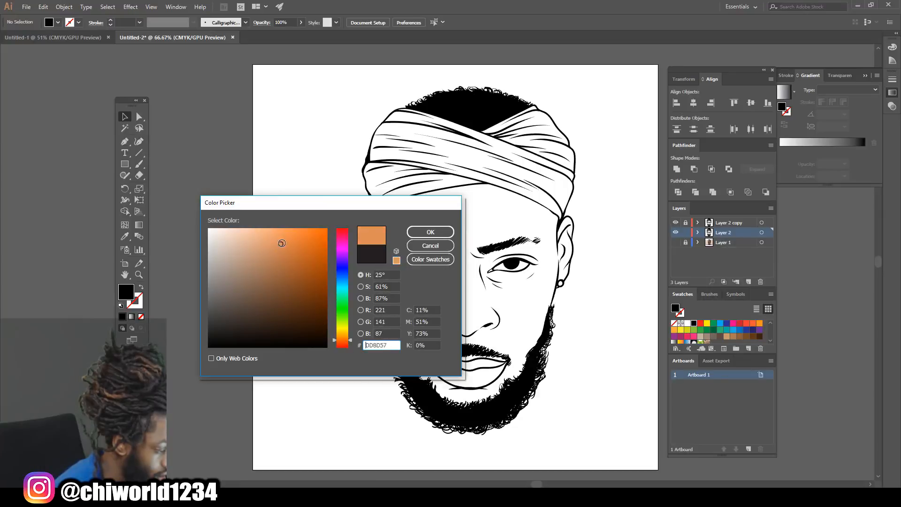
click(413, 232)
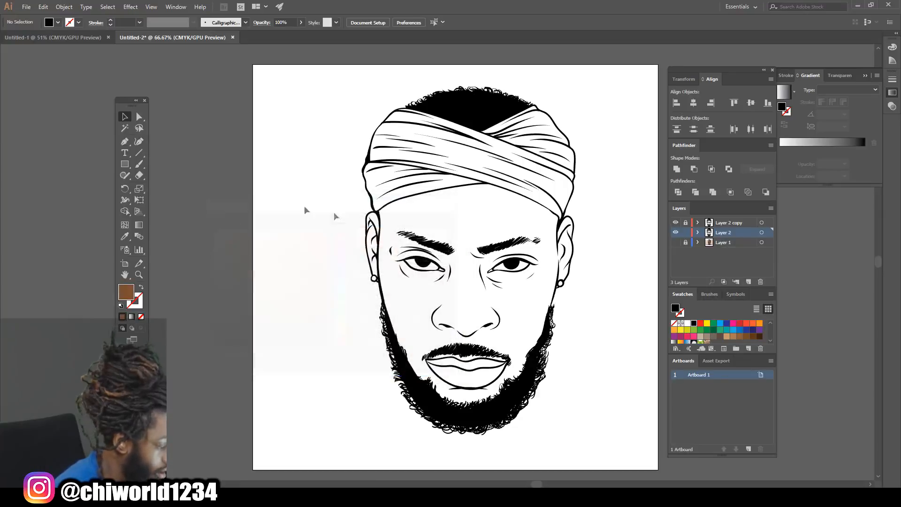
- Draw a filled rectangle about 14.15 by 16.96 in covering the whole head on Layer 2 and send it to the back
click(125, 162)
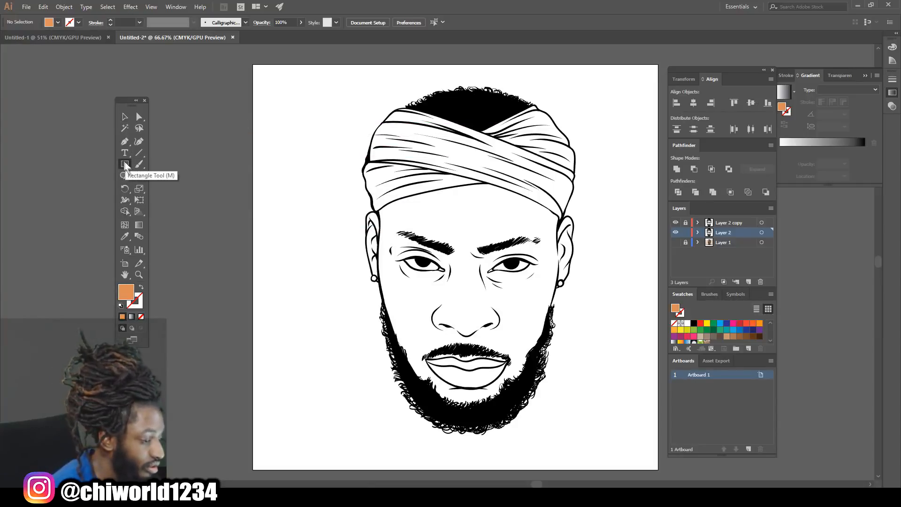
drag(318, 71, 637, 454)
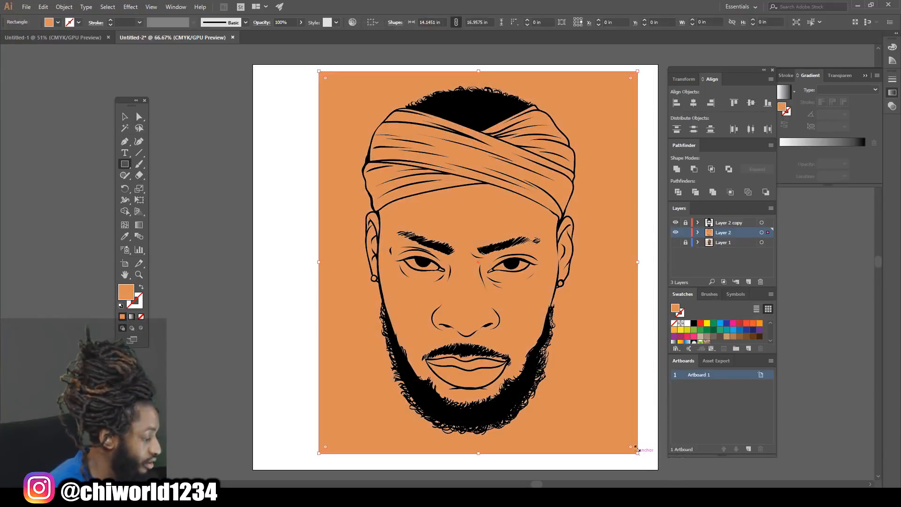
click(125, 117)
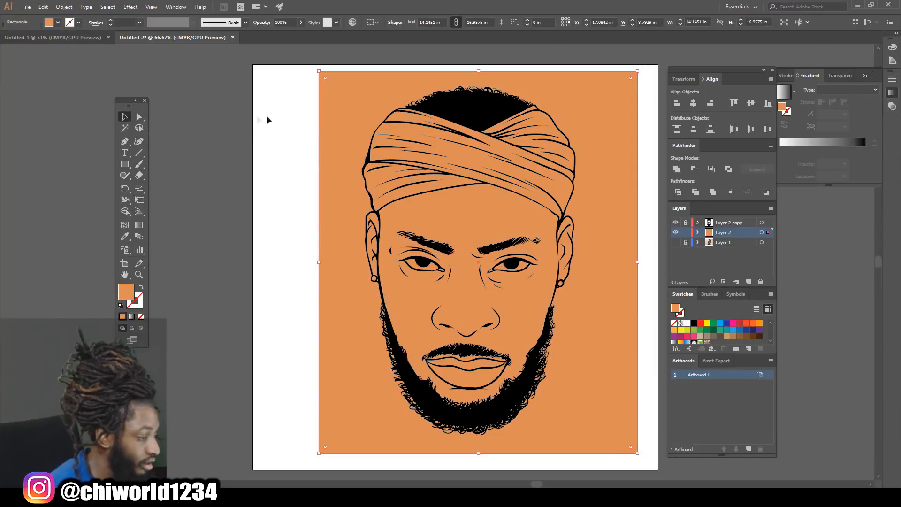
right_click(344, 110)
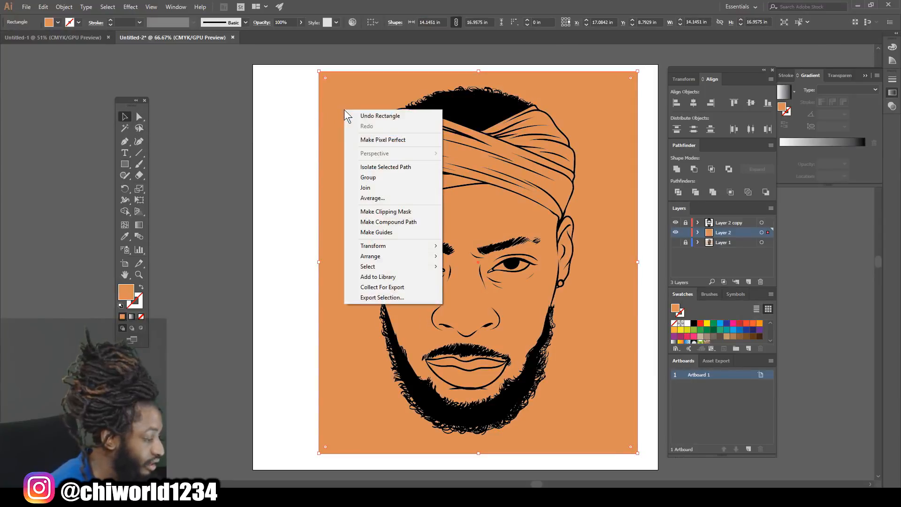
mouse_move(386, 259)
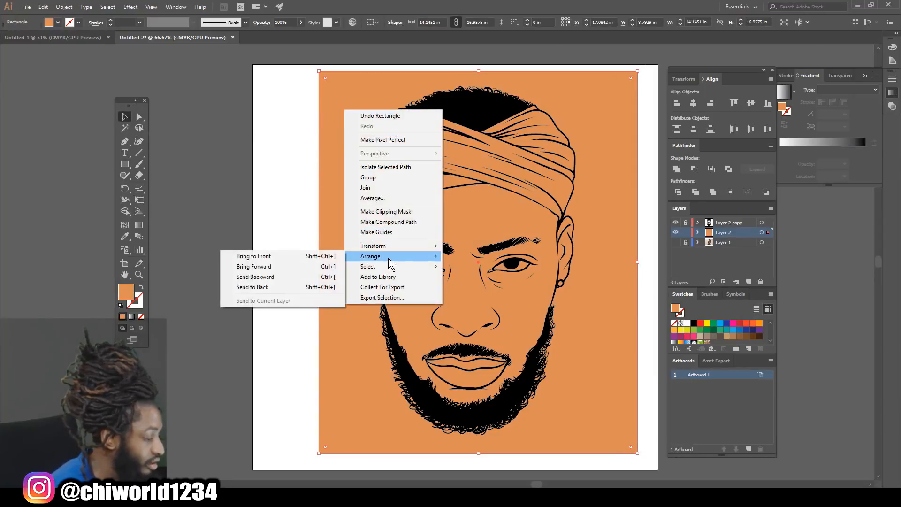
click(241, 292)
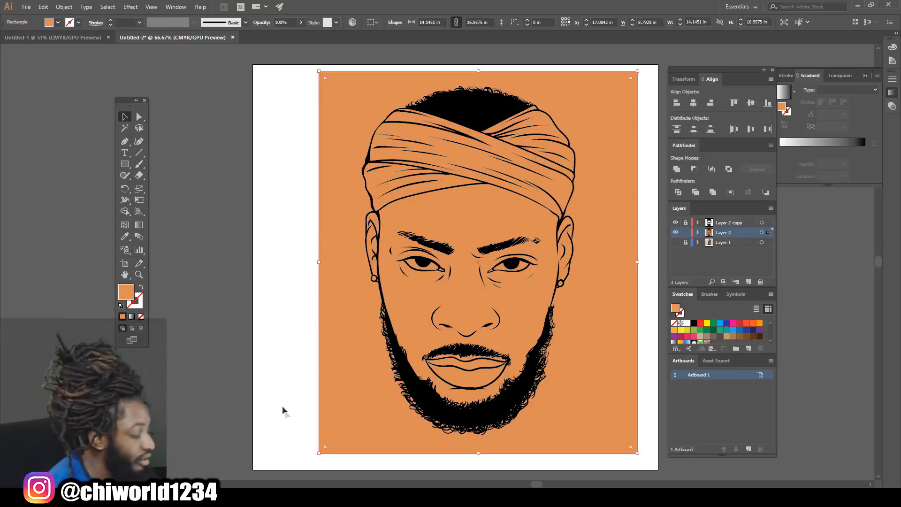
- Merge the rectangle with the line art, isolate the resulting group, and delete the orange area outside the head
drag(286, 434, 611, 88)
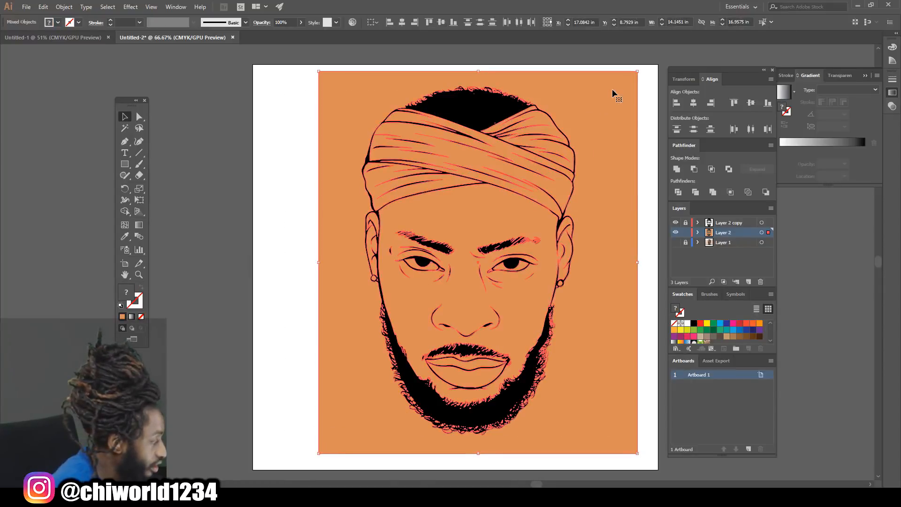
click(716, 194)
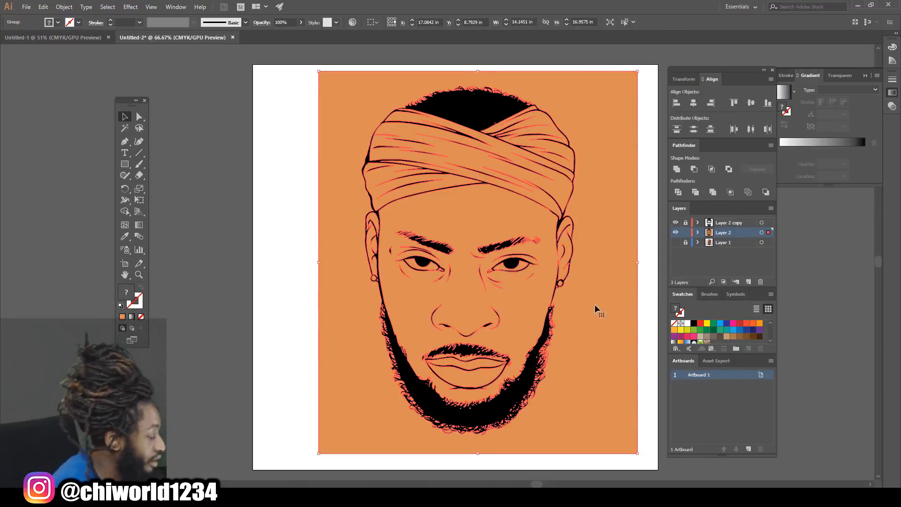
right_click(607, 126)
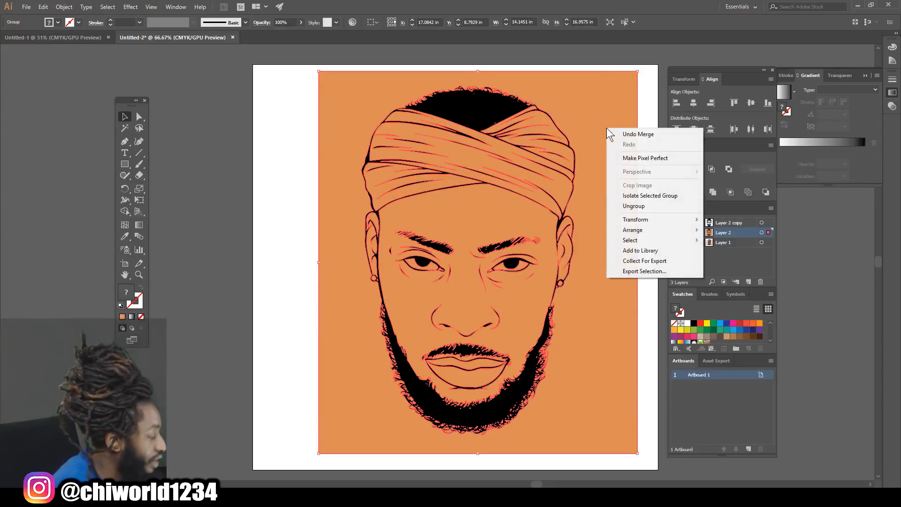
click(629, 196)
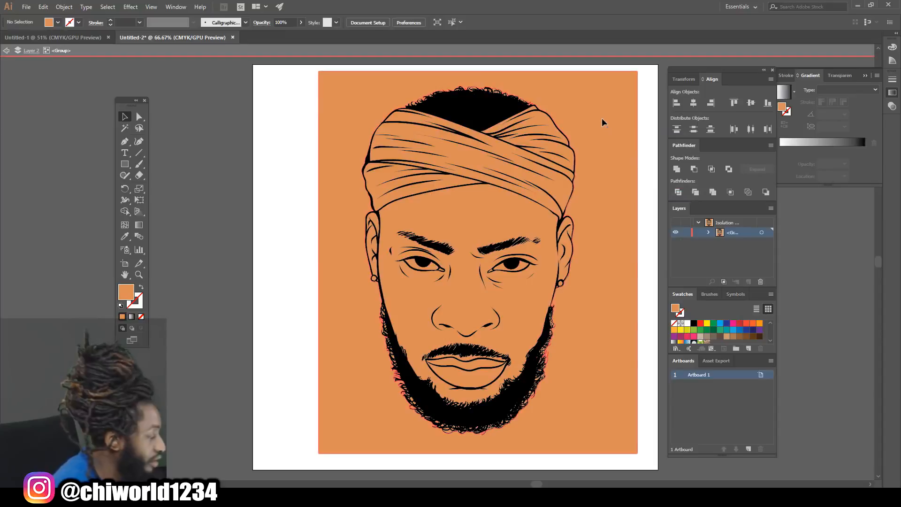
key(Delete)
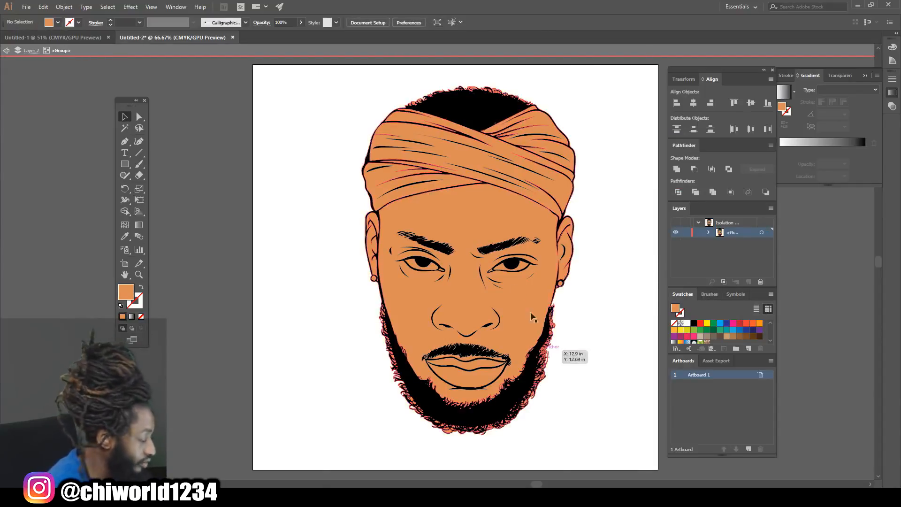
- Examine the colour fill along the hair curls, head wrap, face and beard edges
scroll(503, 206, up, 3)
scroll(503, 206, up, 5)
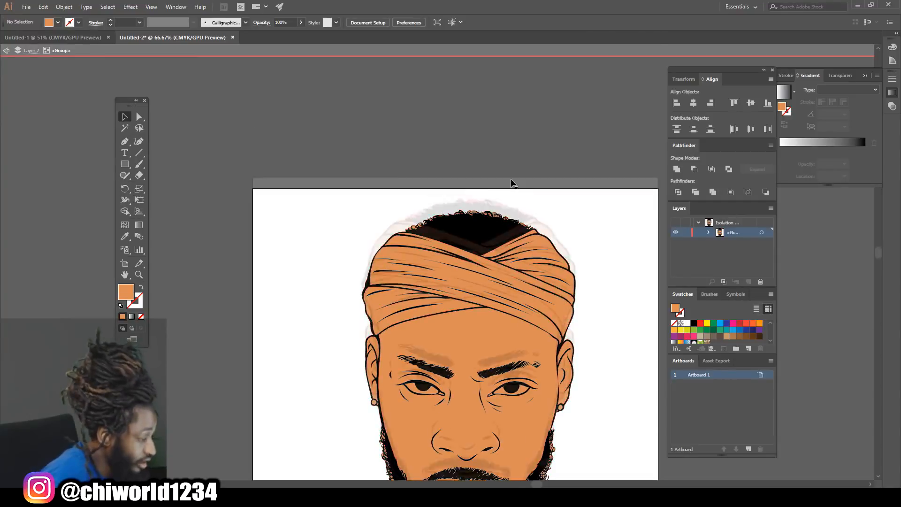
scroll(518, 190, up, 3)
scroll(539, 191, right, 4)
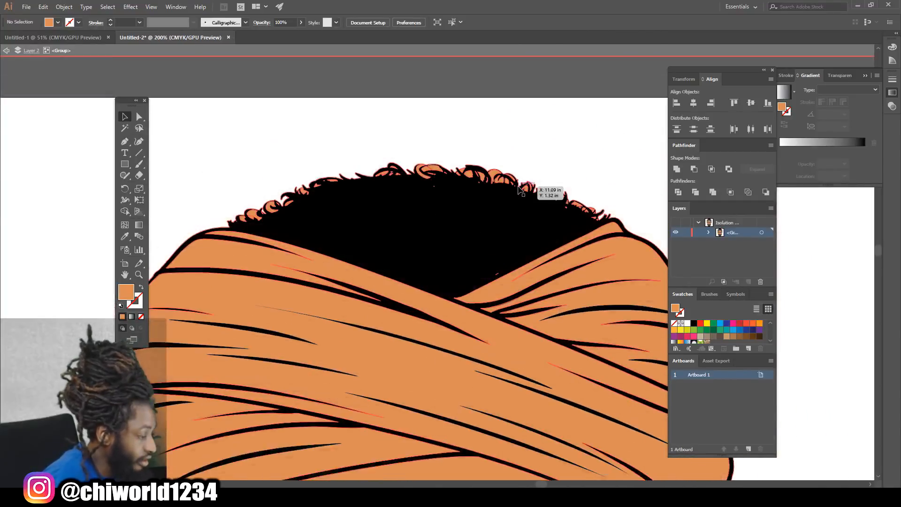
scroll(482, 233, down, 12)
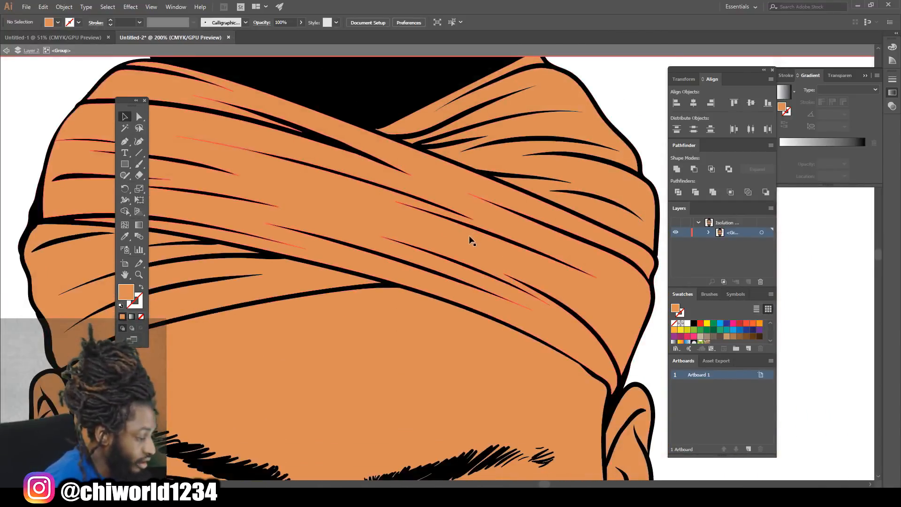
scroll(503, 256, down, 3)
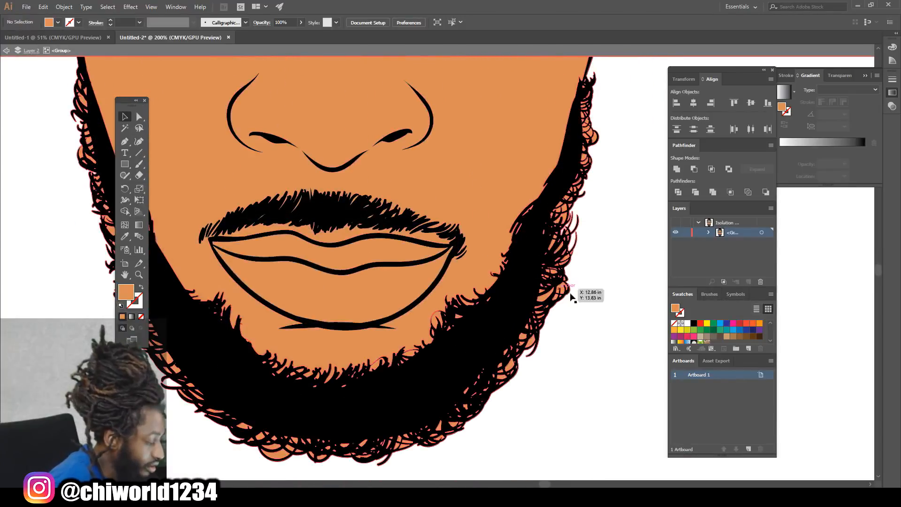
scroll(532, 372, down, 4)
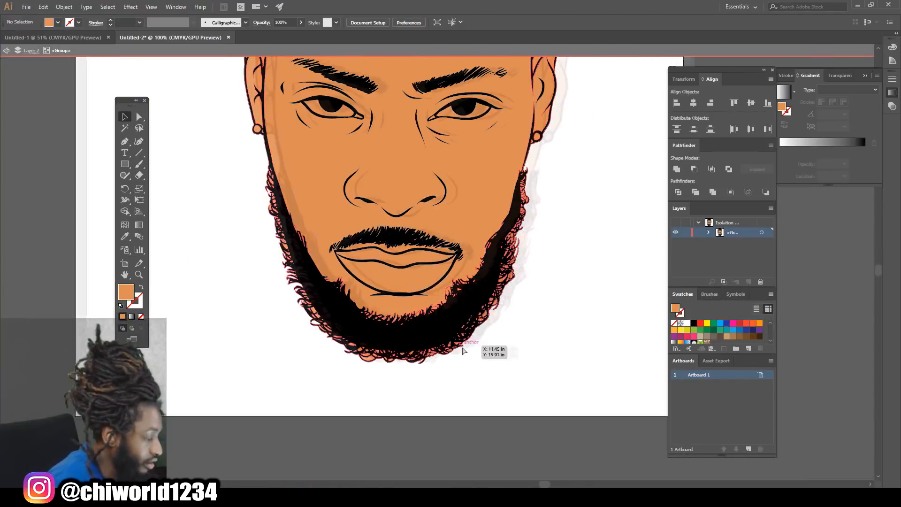
- Leave isolation mode, expand the merged group inside Layer 2, and lock its black line-art paths
double_click(645, 249)
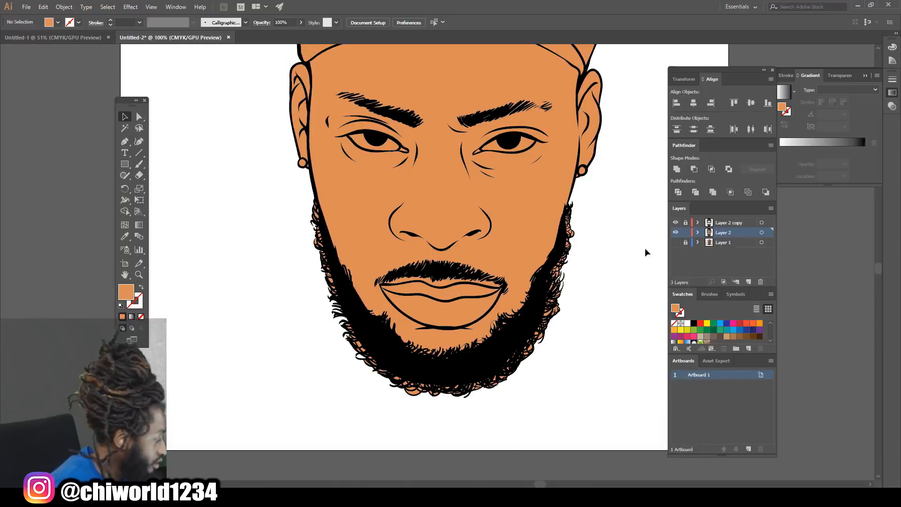
click(698, 233)
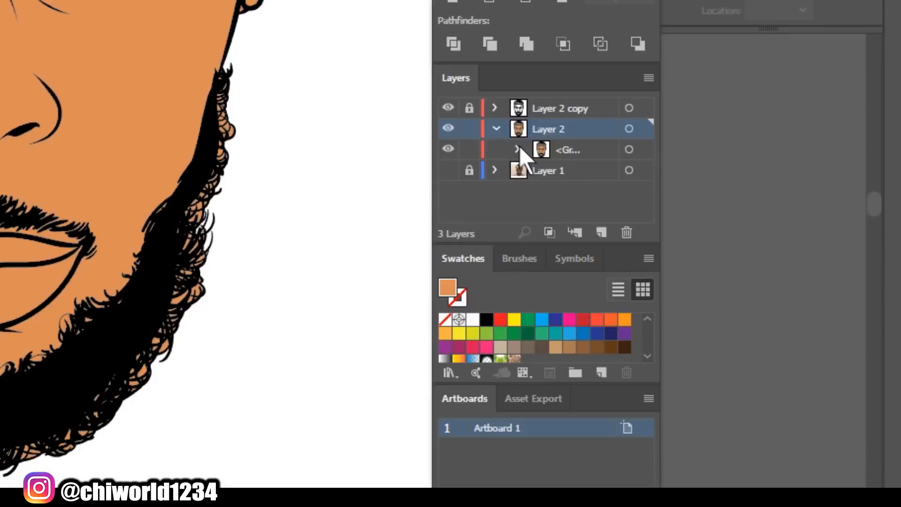
click(517, 148)
scroll(521, 163, down, 5)
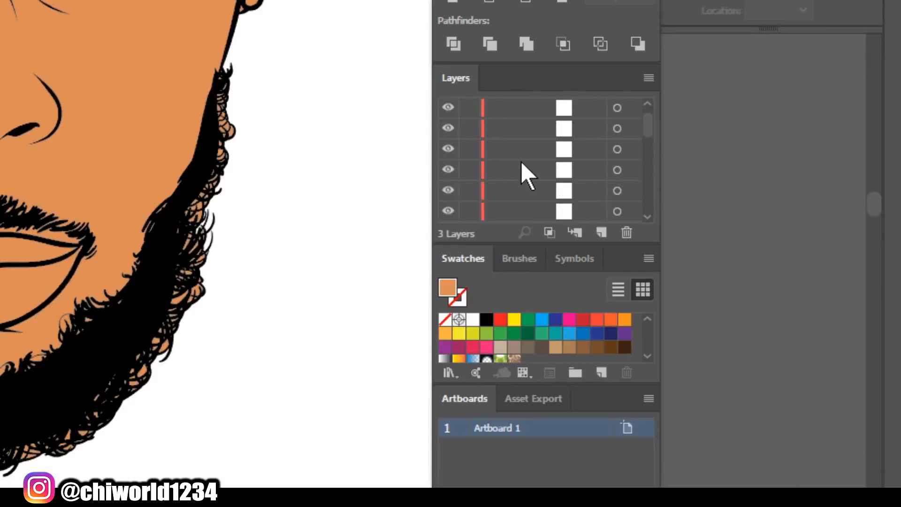
scroll(520, 162, down, 8)
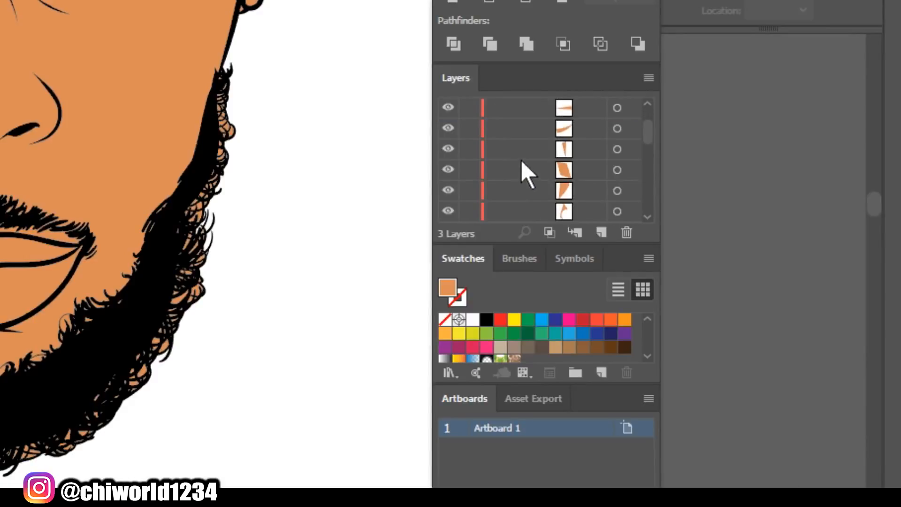
scroll(525, 173, down, 3)
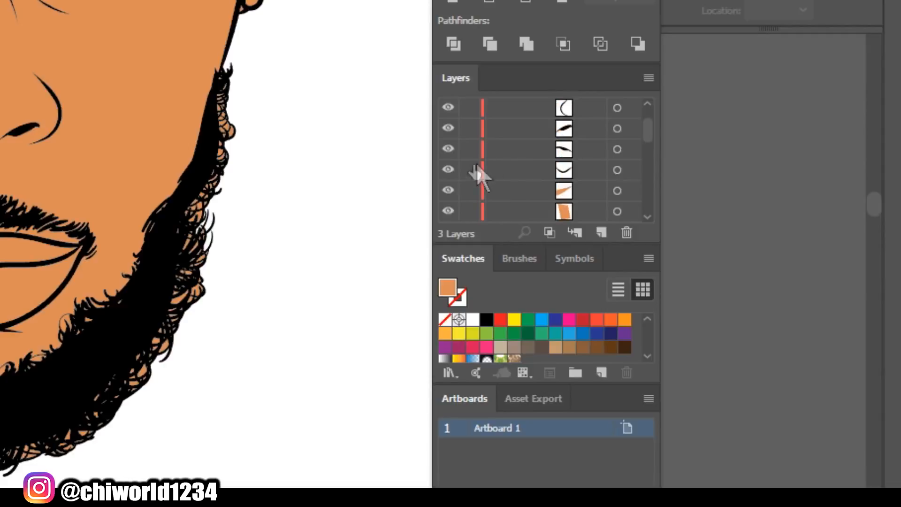
drag(470, 174, 475, 107)
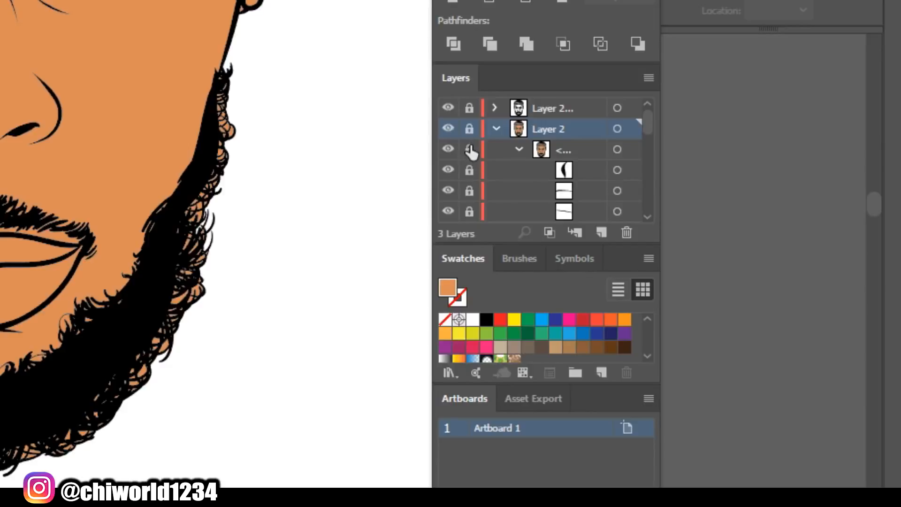
- Unlock Layer 2 and its group itself, keeping the line-art paths inside locked, and collapse the layer
click(469, 129)
click(468, 149)
scroll(497, 173, down, 2)
scroll(494, 173, up, 2)
click(496, 128)
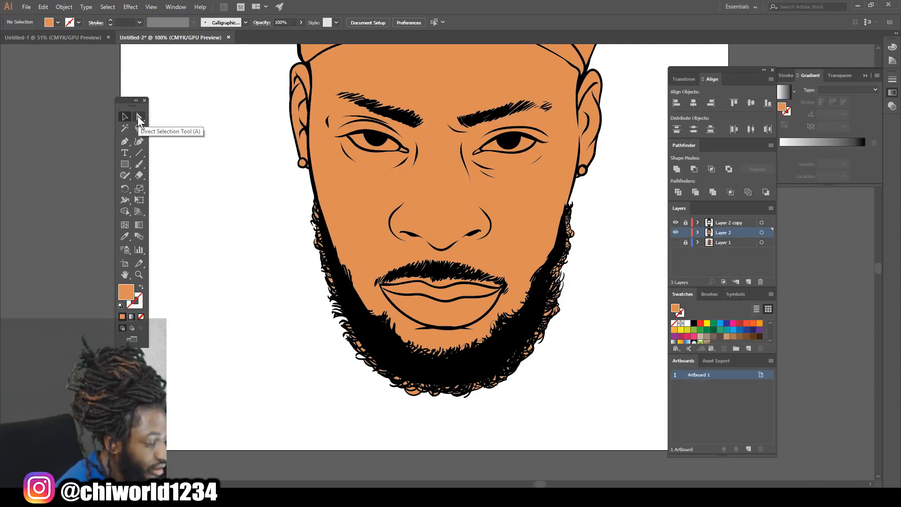
- Delete the stray orange fill pieces between the curls along the bottom and lower-left edge of the beard
click(139, 118)
drag(385, 413, 508, 374)
drag(342, 404, 384, 350)
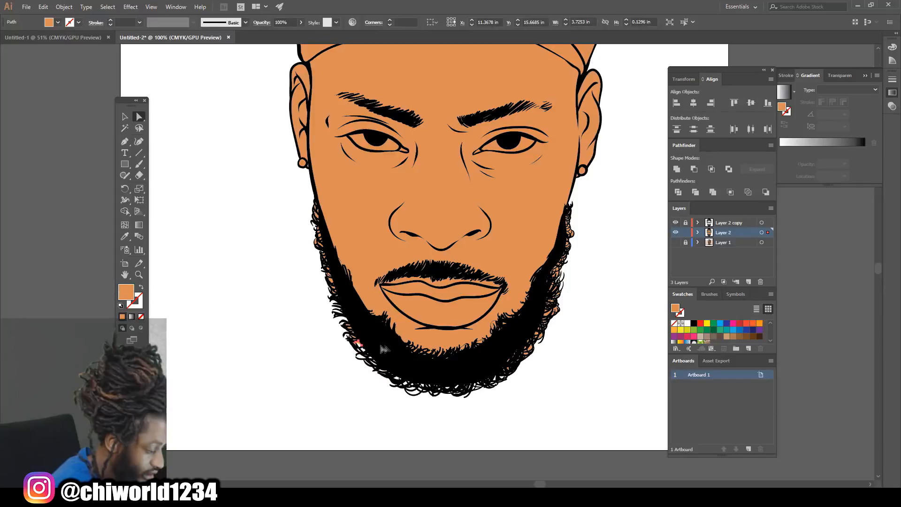
drag(311, 355, 364, 320)
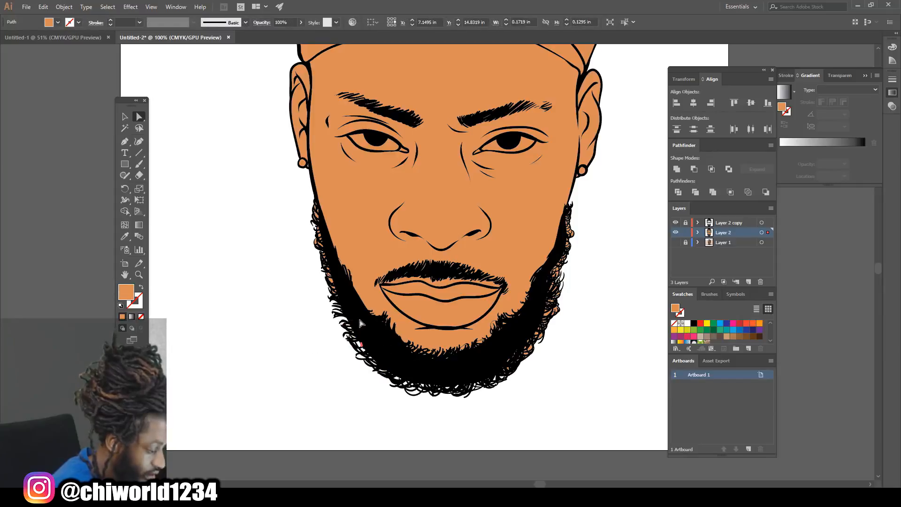
click(327, 372)
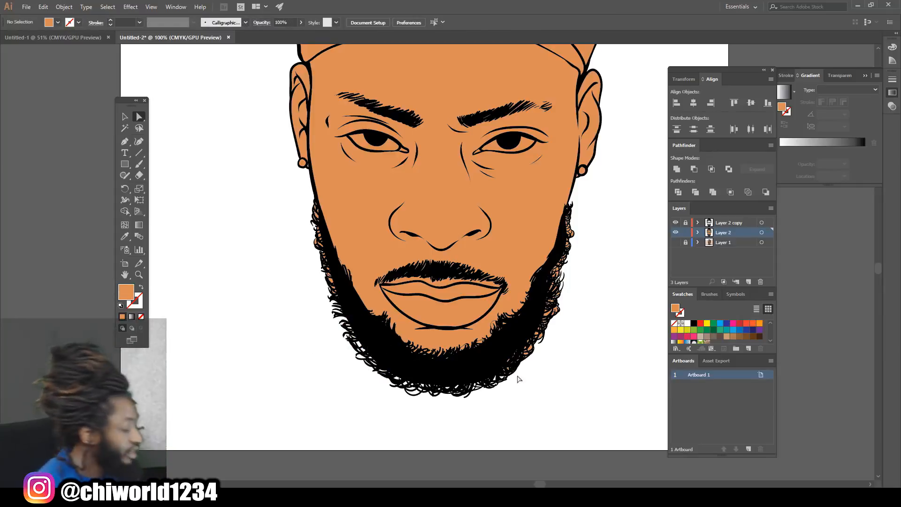
- Delete the stray orange fill pieces between the curls along the beard's right-hand edge up to the sideburn
drag(497, 399, 550, 345)
drag(512, 382, 535, 305)
drag(595, 327, 547, 269)
key(Delete)
drag(605, 272, 554, 245)
key(Delete)
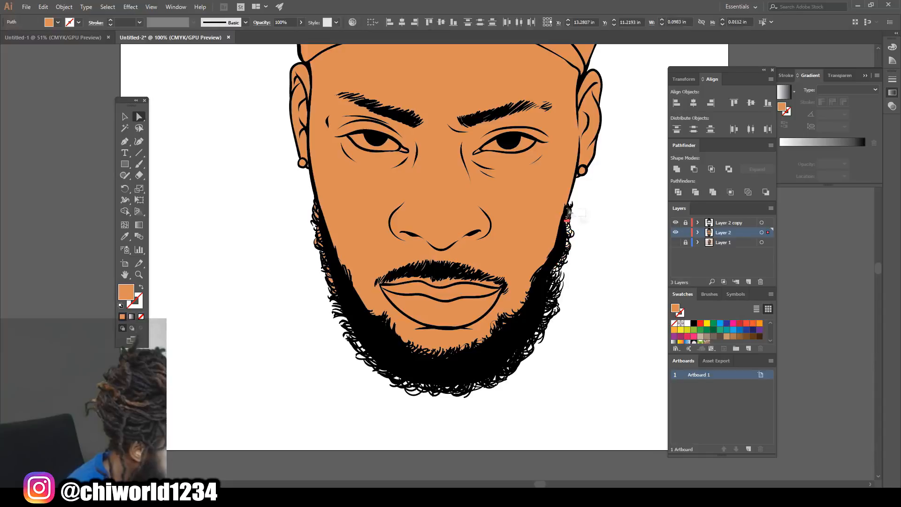
click(596, 233)
- Isolate the Layer 2 group and fill the eye whites and earrings with white
scroll(556, 180, up, 6)
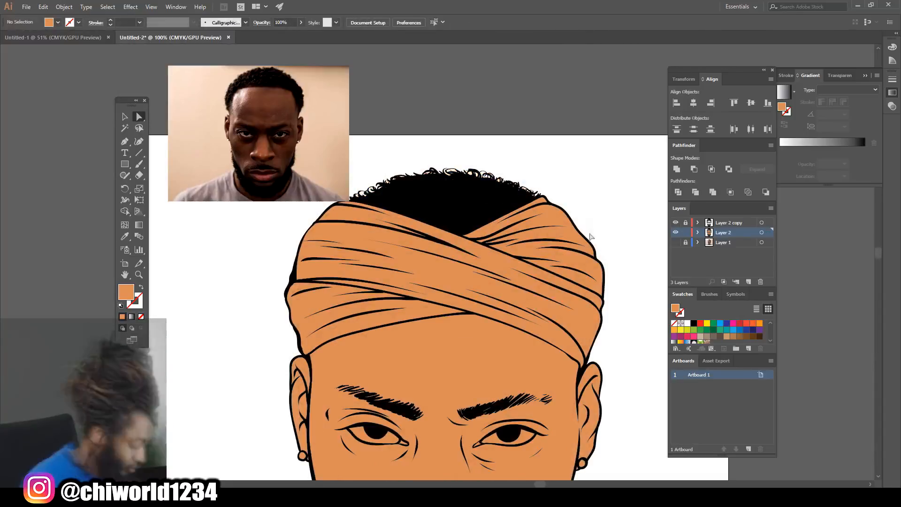
scroll(556, 180, down, 5)
key(v)
right_click(497, 258)
click(524, 326)
click(686, 323)
double_click(126, 291)
scroll(540, 91, up, 1)
- Recolour all the head wrap areas to a muted purple
click(541, 91)
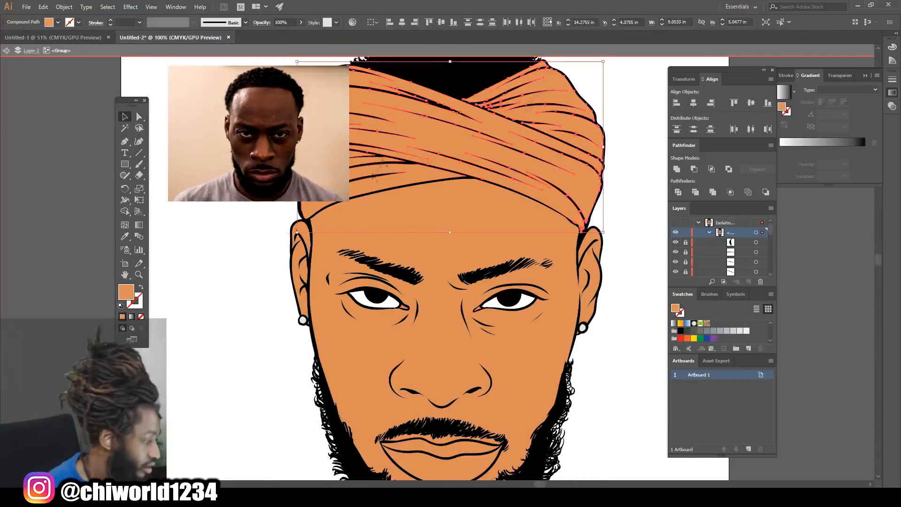
double_click(126, 292)
click(342, 245)
click(240, 290)
click(430, 232)
- Fill the upper lip with reddish brown and the lower lip with salmon pink
scroll(474, 291, down, 3)
click(474, 368)
double_click(126, 292)
click(273, 280)
click(422, 233)
click(595, 308)
scroll(572, 261, down, 1)
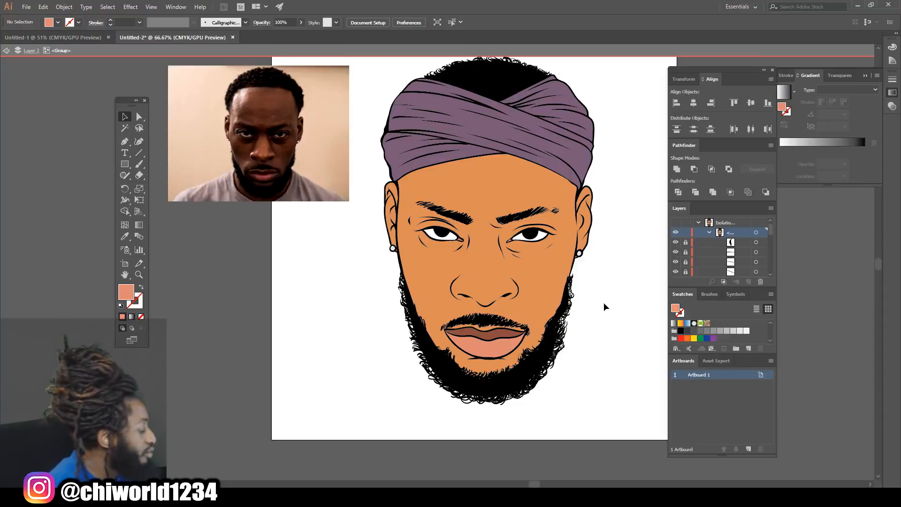
- Leave isolation mode, lock Layer 2, and add a new empty layer directly above it
double_click(629, 284)
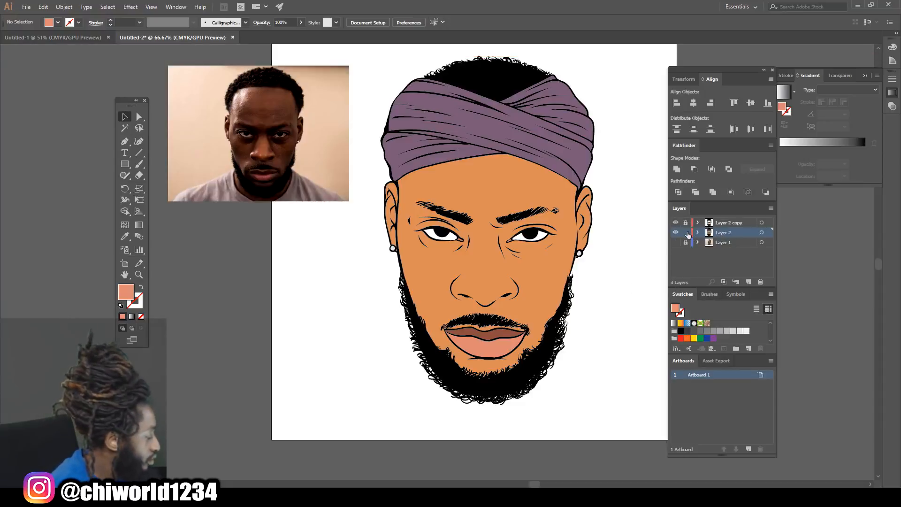
click(749, 281)
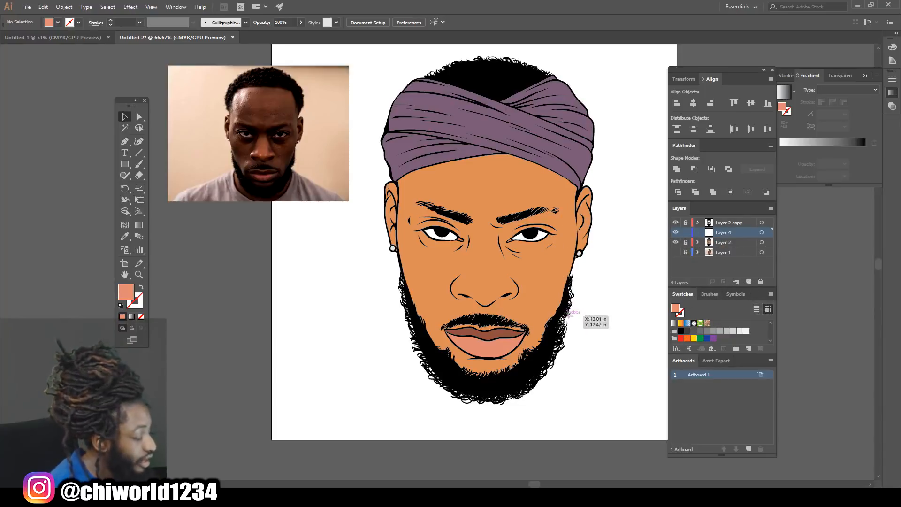
- Sample the orange skin colour and darken it to a deep brown shadow colour, hex 492815
click(125, 237)
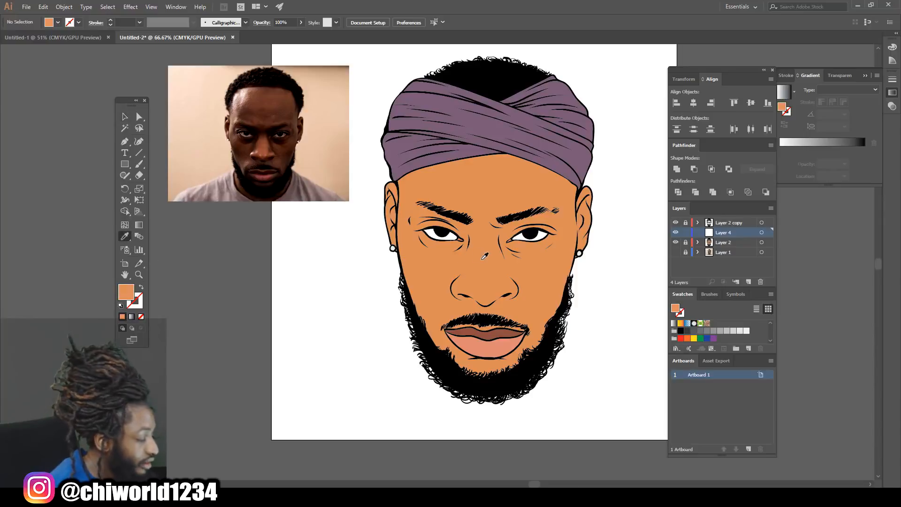
double_click(130, 294)
mouse_move(281, 259)
mouse_down()
mouse_move(281, 294)
mouse_move(305, 296)
mouse_move(290, 305)
mouse_up()
click(340, 336)
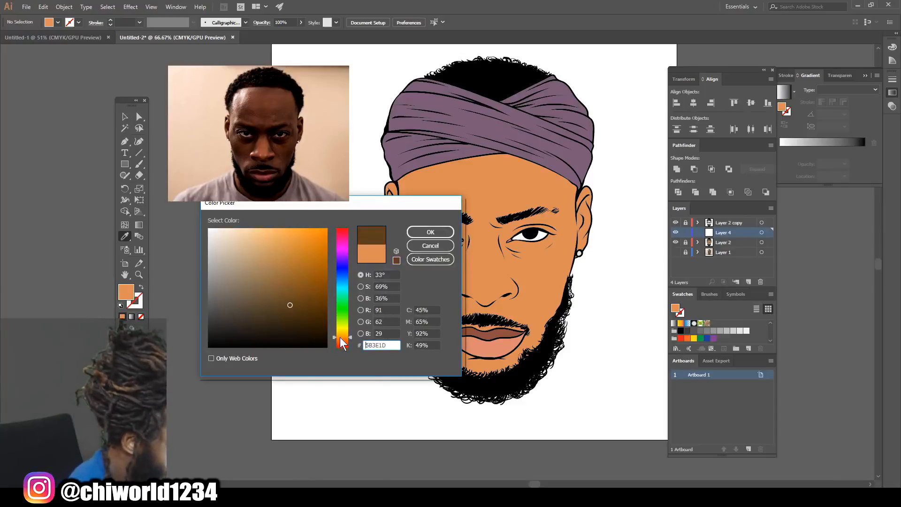
drag(339, 337, 340, 341)
click(290, 307)
drag(289, 307, 293, 313)
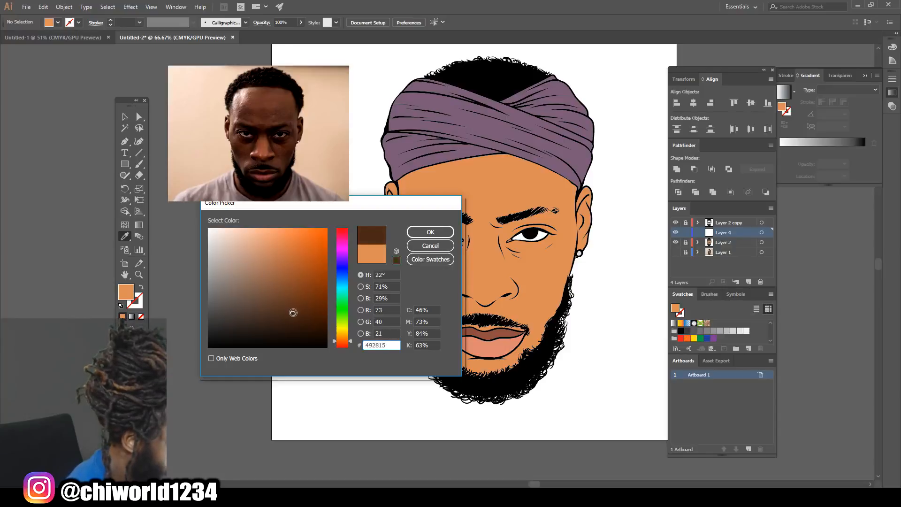
click(411, 231)
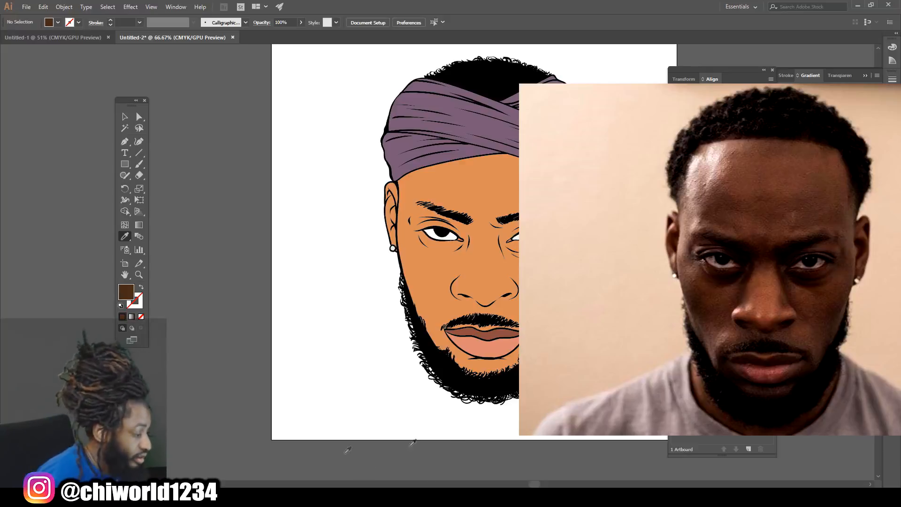
click(686, 322)
key(ctrl+minus)
key(ctrl+equal)
key(ctrl+equal)
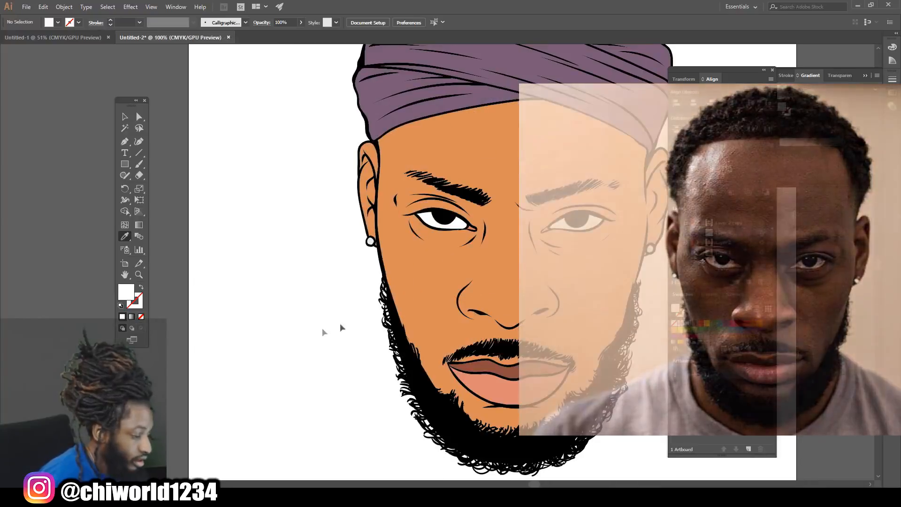
scroll(443, 234, right, 3)
click(427, 196)
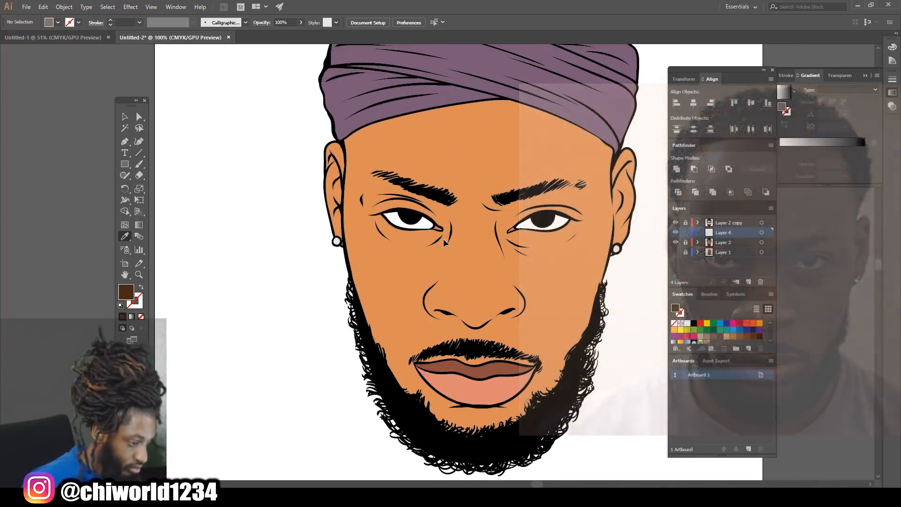
scroll(427, 195, up, 2)
- Paint dark brown Paintbrush shadow outlines beneath the right-hand eye, following its under-eye crease lines
click(139, 164)
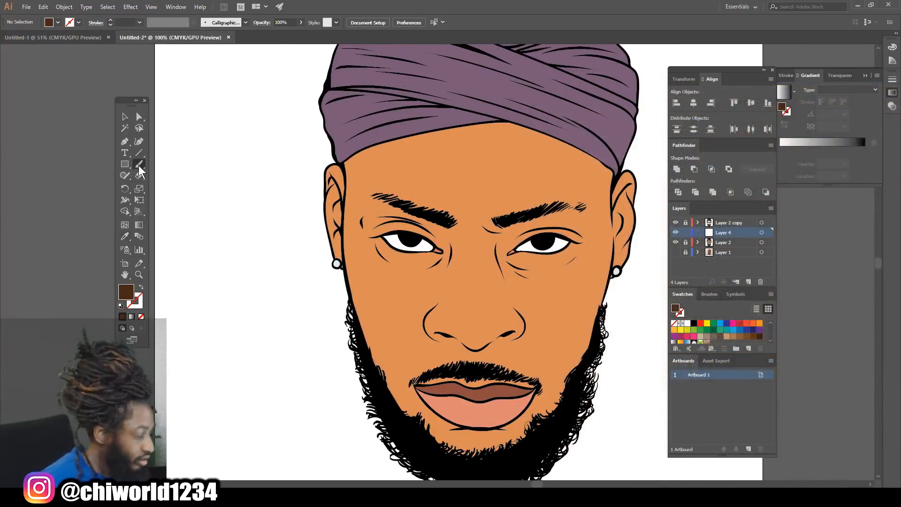
key(ctrl+minus)
key(ctrl+equal)
key(ctrl+equal)
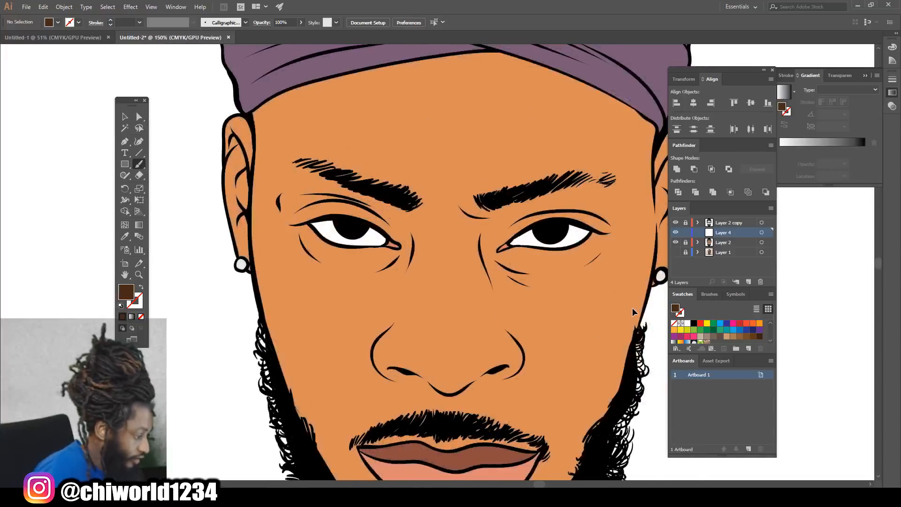
key(ctrl+equal)
scroll(633, 305, right, 4)
scroll(634, 307, up, 3)
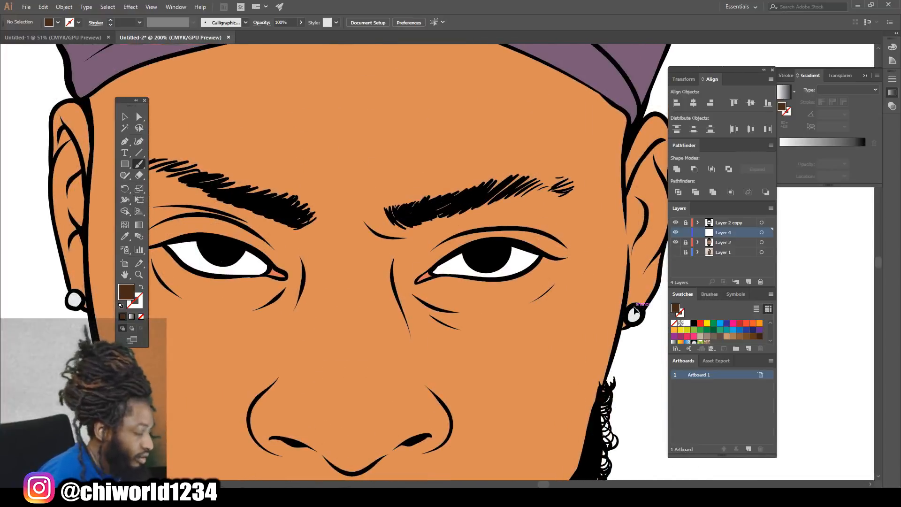
key(ctrl+equal)
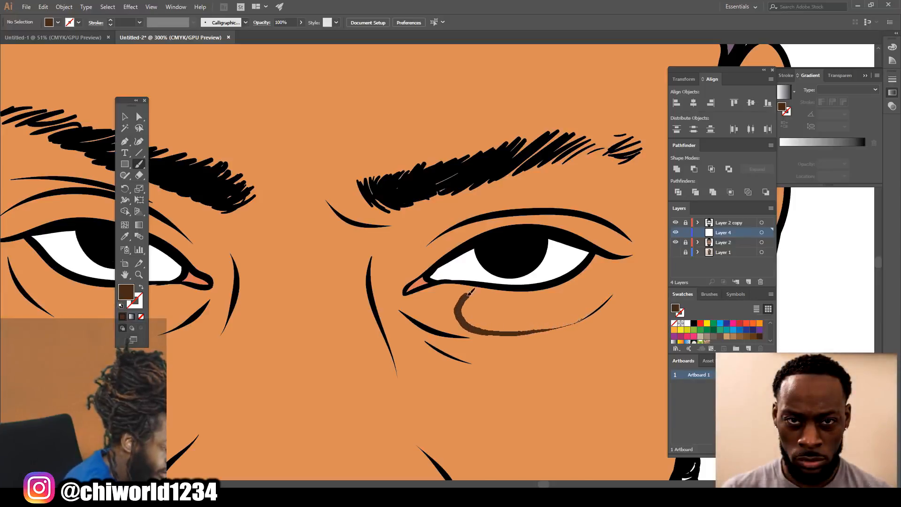
drag(530, 286, 532, 287)
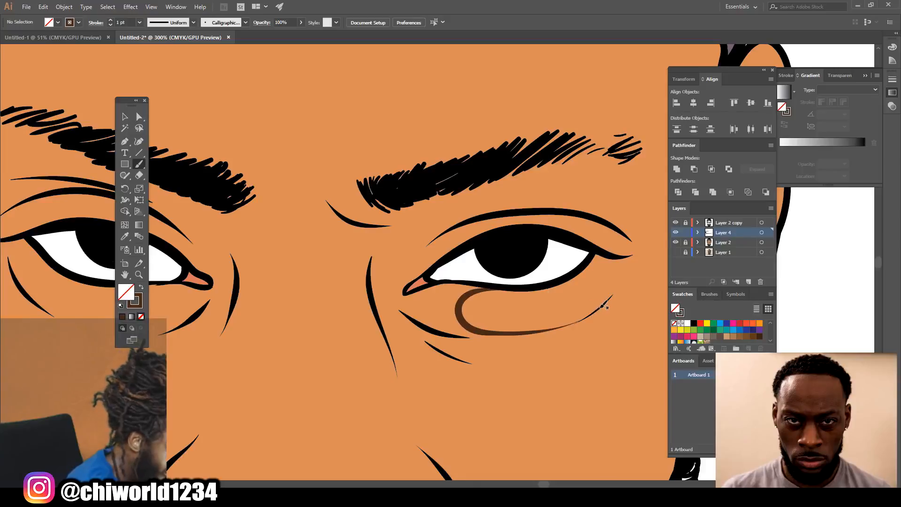
mouse_move(555, 330)
mouse_down()
mouse_move(475, 338)
mouse_move(403, 317)
mouse_up()
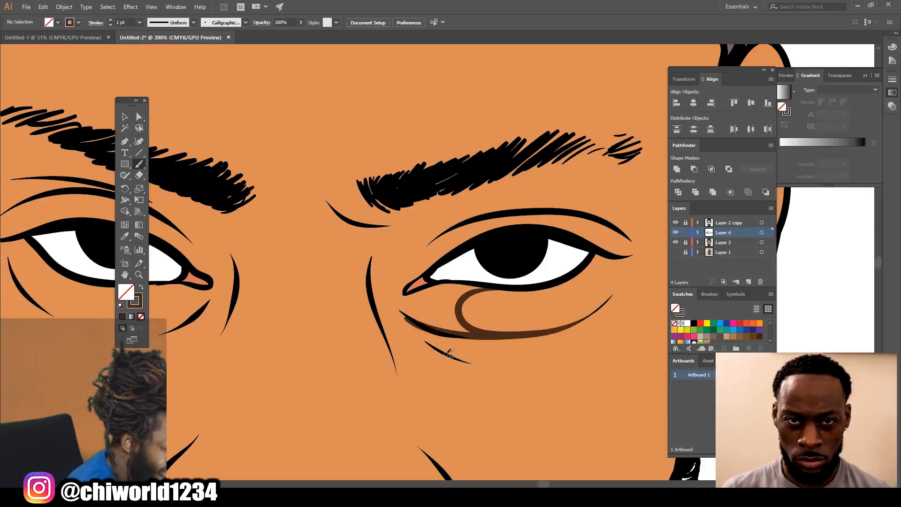
drag(443, 348, 438, 334)
drag(434, 345, 392, 359)
- Shade the right-hand eye's inner corner, eyelid and brow area down the nose bridge, filling it in with a 4 pt brush
drag(402, 400, 389, 227)
mouse_move(376, 242)
mouse_down()
mouse_move(351, 224)
mouse_move(406, 208)
mouse_up()
drag(502, 217, 477, 236)
drag(511, 211, 450, 193)
drag(478, 291, 452, 330)
drag(464, 244, 404, 296)
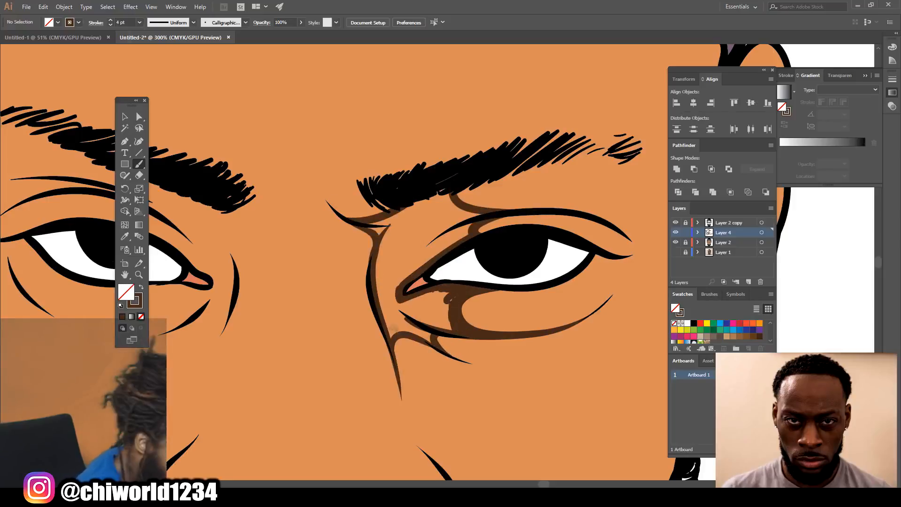
drag(469, 216, 389, 333)
drag(474, 188, 371, 272)
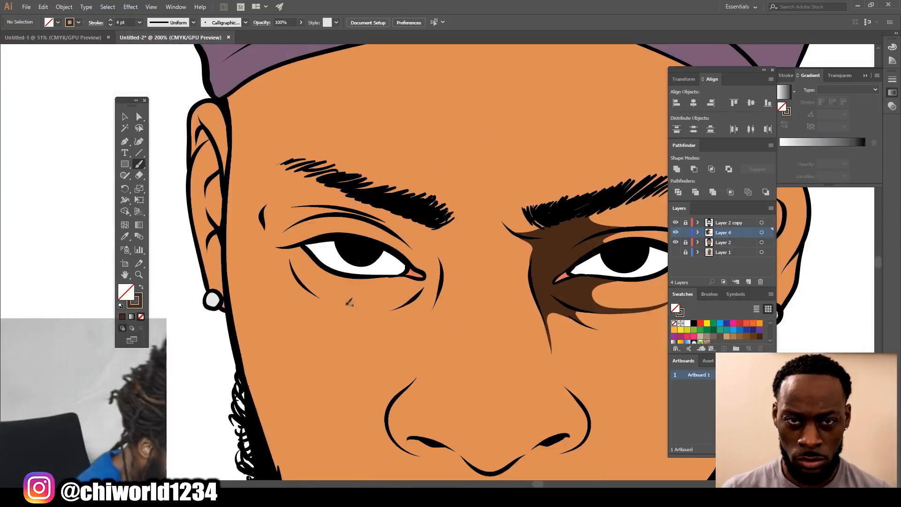
- Paint matching dark brown shadows under the left-hand eye, around its inner corner and up to the eyebrow
drag(346, 306, 416, 294)
mouse_move(362, 279)
mouse_down()
mouse_move(348, 311)
mouse_move(436, 281)
mouse_up()
mouse_move(431, 230)
mouse_down()
mouse_move(422, 324)
mouse_move(433, 313)
mouse_up()
drag(480, 241, 436, 309)
drag(449, 223, 475, 241)
drag(435, 276, 351, 213)
drag(348, 193, 430, 256)
mouse_move(385, 302)
mouse_down()
mouse_move(428, 278)
mouse_move(380, 300)
mouse_up()
- Paint dark brown shadows along the underside of the nose, beside the mouth corners and below the lower lip
key(ctrl+minus)
key(ctrl+minus)
key(ctrl+minus)
key(ctrl+minus)
key(ctrl+equal)
key(ctrl+equal)
key(ctrl+equal)
key(ctrl+equal)
mouse_move(317, 346)
mouse_down()
mouse_move(369, 358)
mouse_move(420, 398)
mouse_up()
drag(420, 399, 507, 357)
drag(518, 334, 451, 379)
mouse_move(319, 358)
mouse_down()
mouse_move(390, 379)
mouse_move(428, 153)
mouse_up()
drag(555, 254, 499, 317)
drag(457, 331, 504, 359)
mouse_move(500, 321)
mouse_down()
mouse_move(548, 326)
mouse_move(540, 347)
mouse_up()
drag(397, 331, 345, 352)
drag(305, 245, 281, 300)
drag(324, 314, 394, 334)
- Paint dark brown shadows inside the folds and along the inner rim of the right-hand ear
key(ctrl+minus)
key(ctrl+minus)
drag(540, 154, 547, 277)
key(ctrl+equal)
key(ctrl+equal)
drag(499, 183, 490, 321)
drag(497, 213, 491, 296)
drag(543, 135, 526, 190)
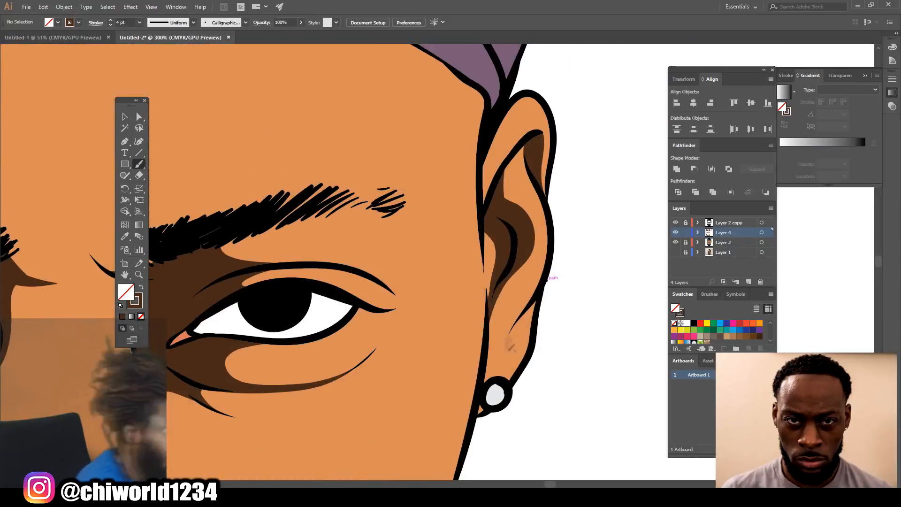
drag(535, 304, 498, 358)
- Paint dark brown shadows inside the folds of the left-hand ear
key(ctrl+minus)
key(ctrl+minus)
key(ctrl+minus)
drag(283, 337, 537, 344)
key(ctrl+equal)
key(ctrl+equal)
key(ctrl+equal)
drag(426, 243, 445, 313)
drag(433, 178, 404, 214)
- Paint a thin dark brown shadow across the forehead along the lower edge of the head wrap
key(ctrl+minus)
key(ctrl+minus)
drag(544, 281, 362, 350)
drag(259, 257, 382, 212)
drag(315, 225, 526, 199)
drag(271, 246, 298, 232)
key(ctrl+equal)
key(ctrl+equal)
drag(586, 277, 292, 301)
drag(344, 190, 610, 345)
key(ctrl+minus)
key(ctrl+minus)
key(ctrl+minus)
key(ctrl+minus)
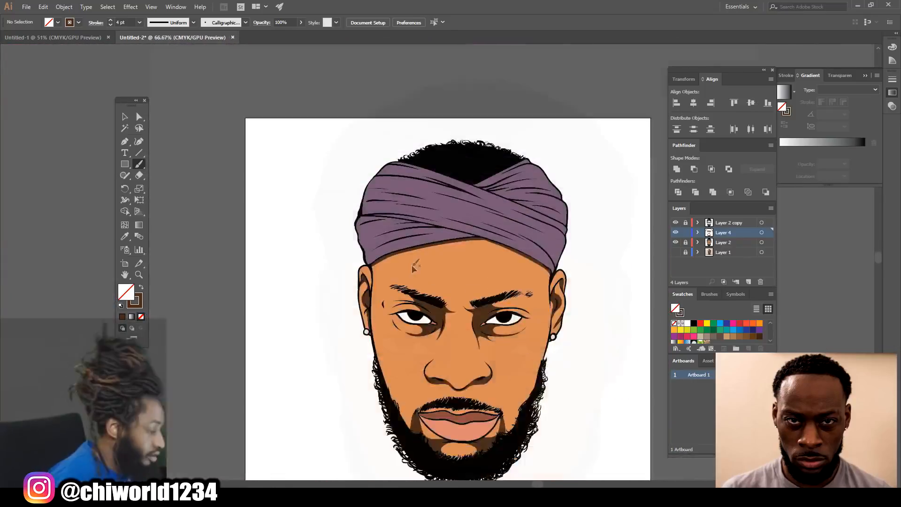
- Sample a colour from the artwork and adjust it to a muted blue-grey for shading the eye whites
key(ctrl+equal)
key(i)
click(450, 211)
double_click(125, 292)
click(235, 294)
click(430, 231)
- Paint blue-grey shadows on the white of the right-hand eye on both sides of the iris, beneath the upper lid
key(ctrl+equal)
key(ctrl+equal)
key(ctrl+equal)
key(ctrl+equal)
drag(395, 274, 448, 239)
drag(547, 227, 597, 245)
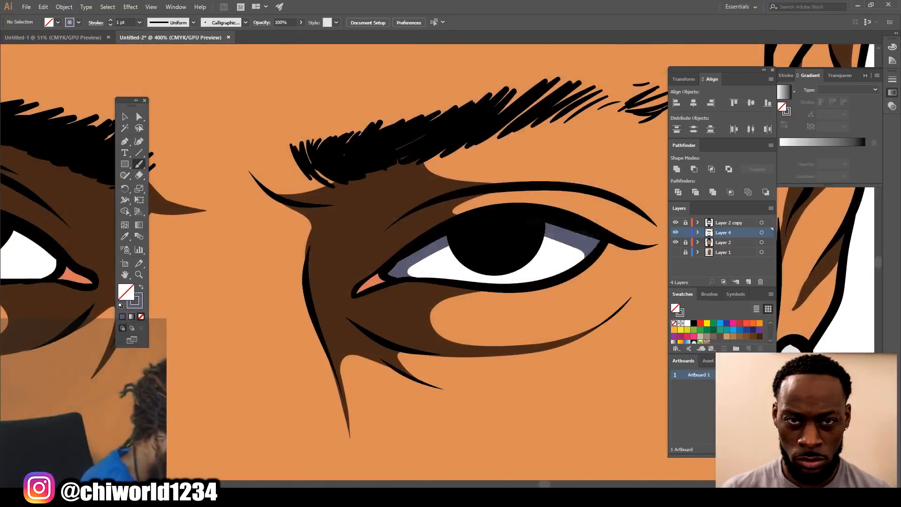
- Paint matching blue-grey shadows on the white of the left-hand eye on both sides of the iris
drag(153, 281, 657, 276)
drag(540, 228, 579, 268)
drag(386, 222, 442, 214)
drag(536, 236, 569, 270)
key(ctrl+minus)
key(ctrl+minus)
key(ctrl+minus)
key(ctrl+equal)
key(ctrl+equal)
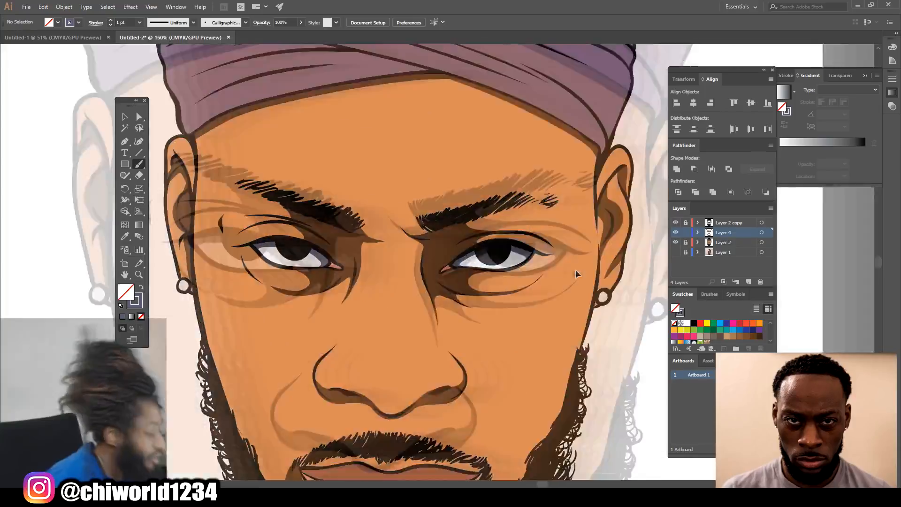
- Sample a shading colour from the artwork and paint further shadow strokes with the Paintbrush
key(i)
click(554, 286)
click(140, 165)
drag(367, 297, 495, 261)
mouse_move(377, 250)
mouse_down()
mouse_move(456, 241)
mouse_move(481, 249)
mouse_up()
key(ctrl+minus)
key(ctrl+minus)
key(ctrl+minus)
key(ctrl+equal)
key(ctrl+equal)
key(ctrl+equal)
key(ctrl+minus)
key(ctrl+minus)
key(ctrl+minus)
scroll(545, 309, up, 1)
- Sample the head wrap's purple, darken it to a very dark purple and activate the Paintbrush for fold shadows
key(i)
click(559, 225)
double_click(126, 292)
click(241, 327)
click(431, 231)
key(ctrl+equal)
key(ctrl+equal)
key(ctrl+equal)
drag(610, 141, 415, 397)
click(139, 164)
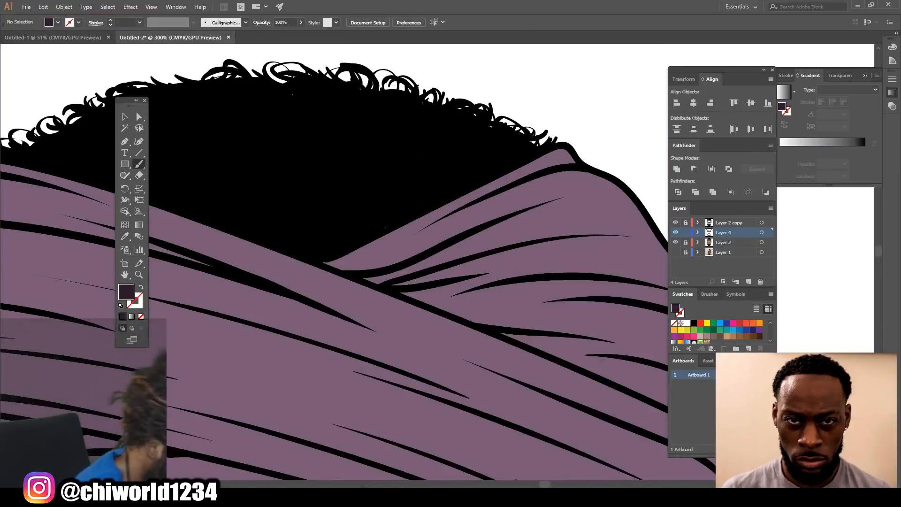
- Paint dark purple shadows in the folds of the head wrap's right-hand section, where they tuck beneath the crossing band
drag(540, 348, 611, 360)
drag(474, 321, 623, 305)
drag(413, 295, 534, 283)
drag(366, 283, 474, 236)
drag(433, 271, 495, 254)
drag(490, 191, 574, 156)
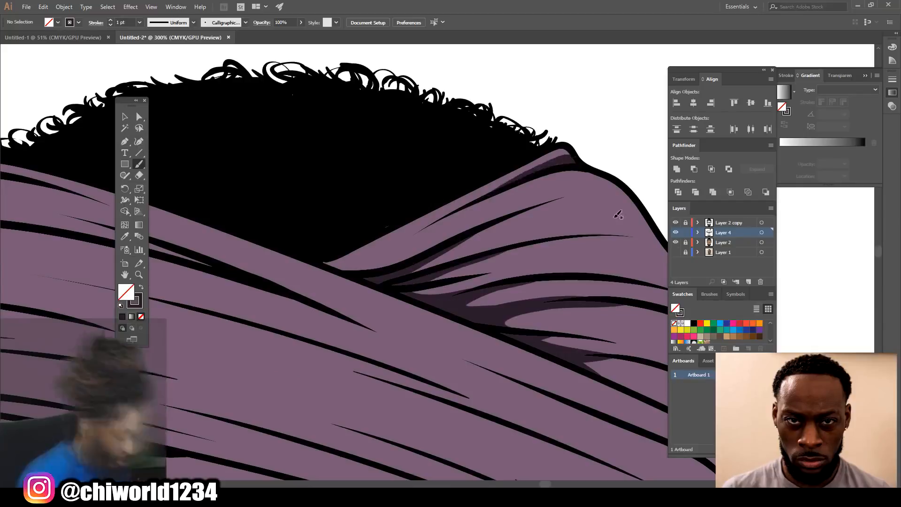
- Paint dark purple shadows in the lowest folds on the wrap's left side, just above the forehead beneath the crossing band
drag(281, 328, 610, 230)
drag(381, 390, 497, 361)
drag(503, 357, 657, 393)
drag(485, 381, 639, 392)
drag(498, 366, 614, 379)
mouse_move(369, 388)
mouse_down()
mouse_move(488, 371)
mouse_move(340, 394)
mouse_up()
drag(279, 415, 519, 363)
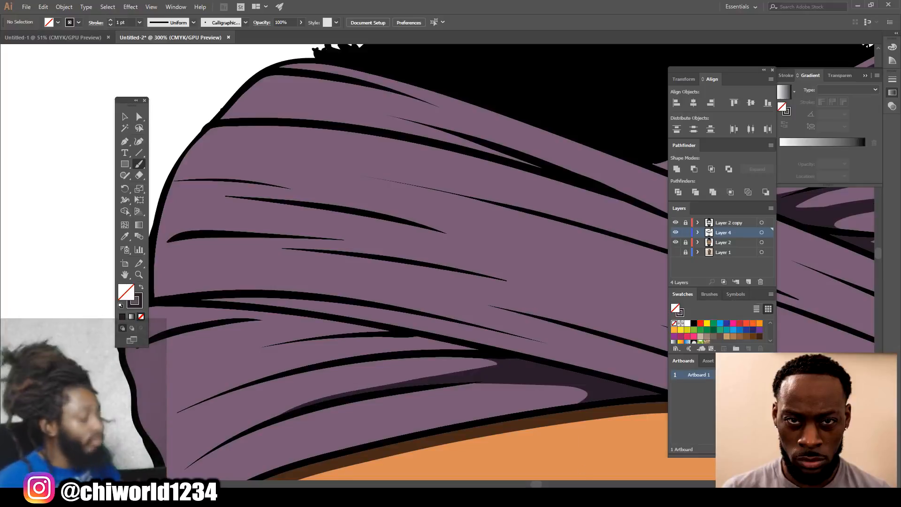
- Continue the dark purple shadows through the remaining lower-left folds up to the wrap's outer edge, beneath the crossing band
key(ctrl+minus)
key(ctrl+minus)
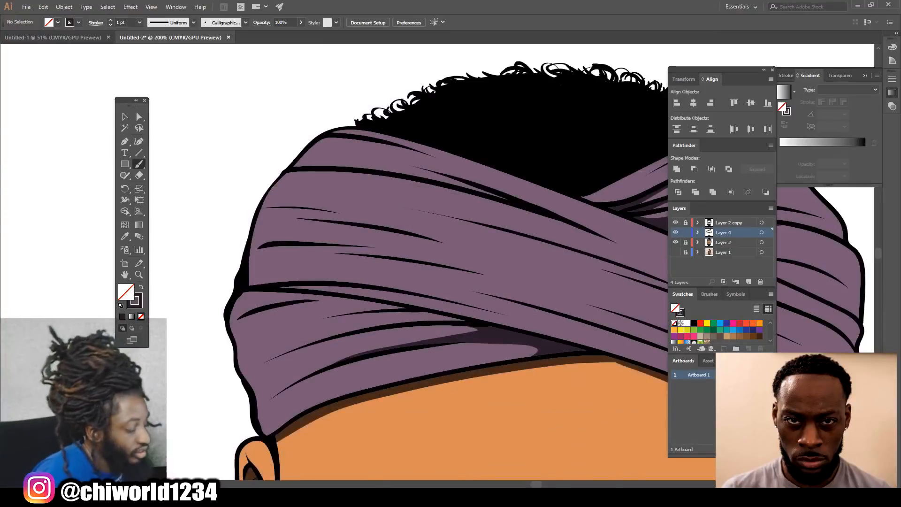
key(ctrl+equal)
key(ctrl+equal)
scroll(541, 439, left, 1)
scroll(541, 439, left, 1)
scroll(542, 439, up, 1)
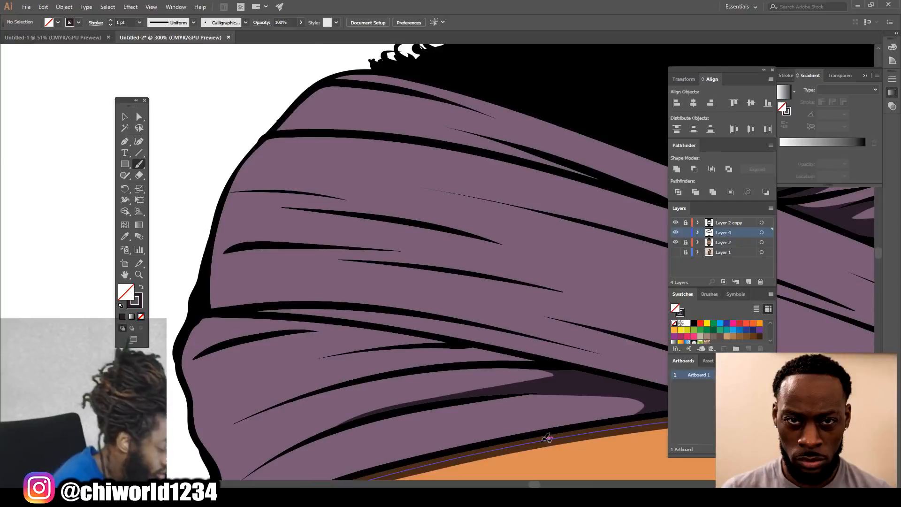
mouse_move(462, 359)
mouse_down()
mouse_move(434, 346)
mouse_move(531, 362)
mouse_move(484, 350)
mouse_up()
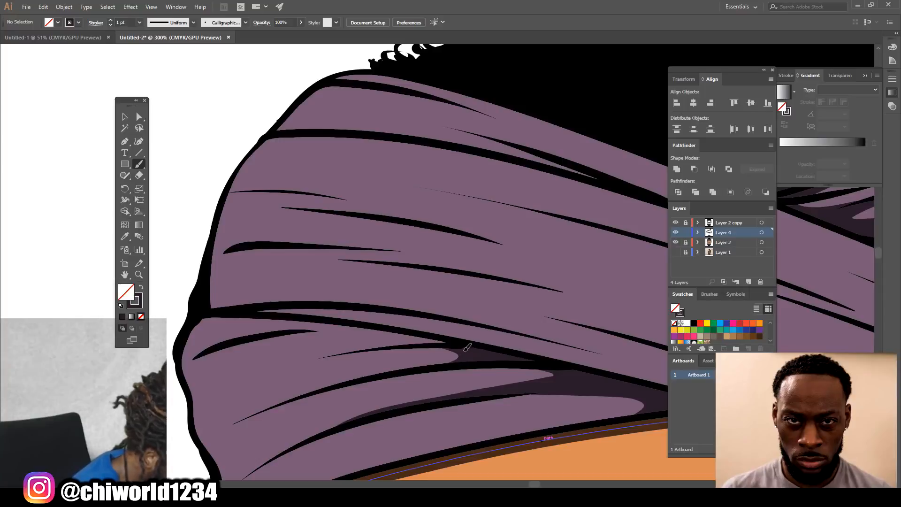
mouse_move(275, 369)
mouse_down()
mouse_move(359, 341)
mouse_move(444, 334)
mouse_up()
mouse_move(254, 377)
mouse_down()
mouse_move(382, 340)
mouse_move(449, 334)
mouse_up()
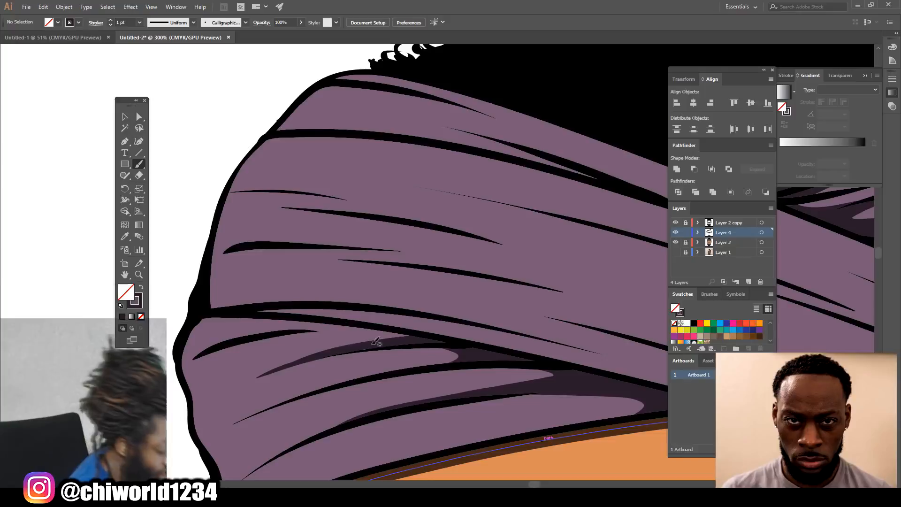
mouse_move(366, 339)
mouse_down()
mouse_move(241, 336)
mouse_move(329, 322)
mouse_move(419, 333)
mouse_move(350, 337)
mouse_move(264, 319)
mouse_move(203, 320)
mouse_move(295, 327)
mouse_up()
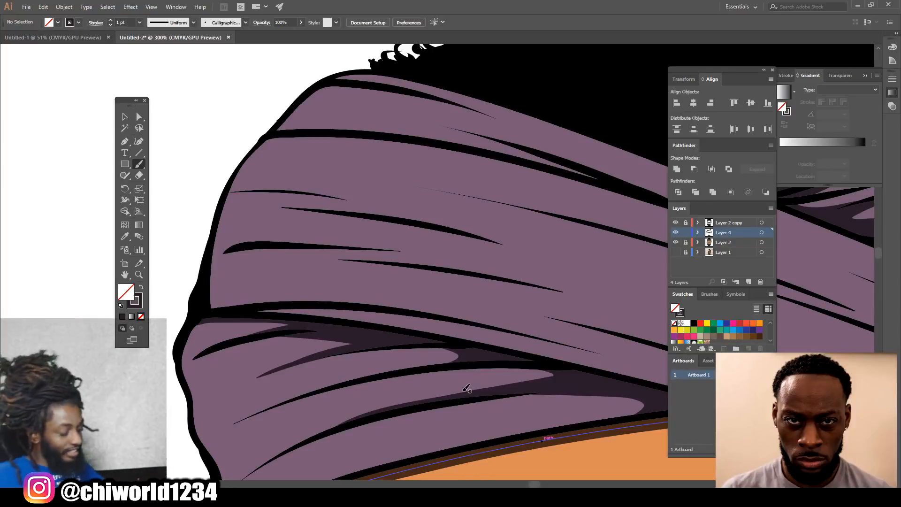
- Examine the shading on the head wrap and across the whole portrait for folds that still need shadows
key(ctrl+minus)
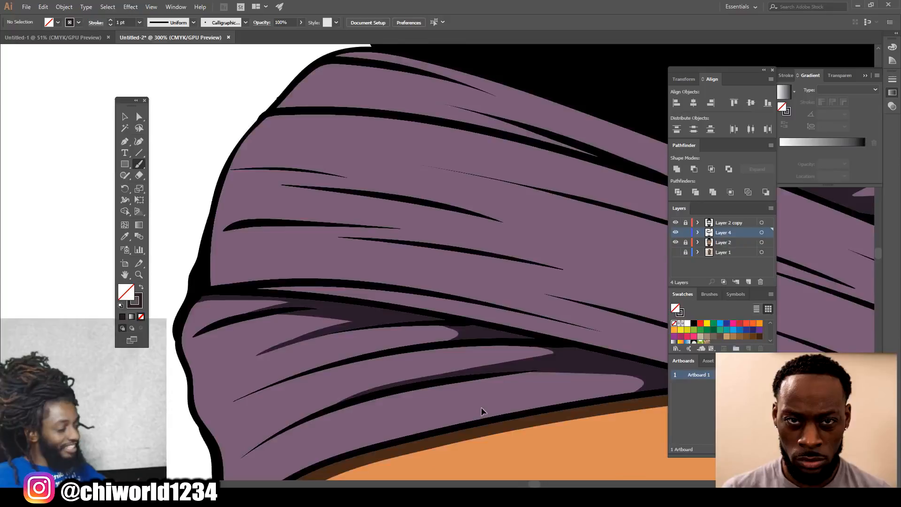
scroll(480, 407, down, 3)
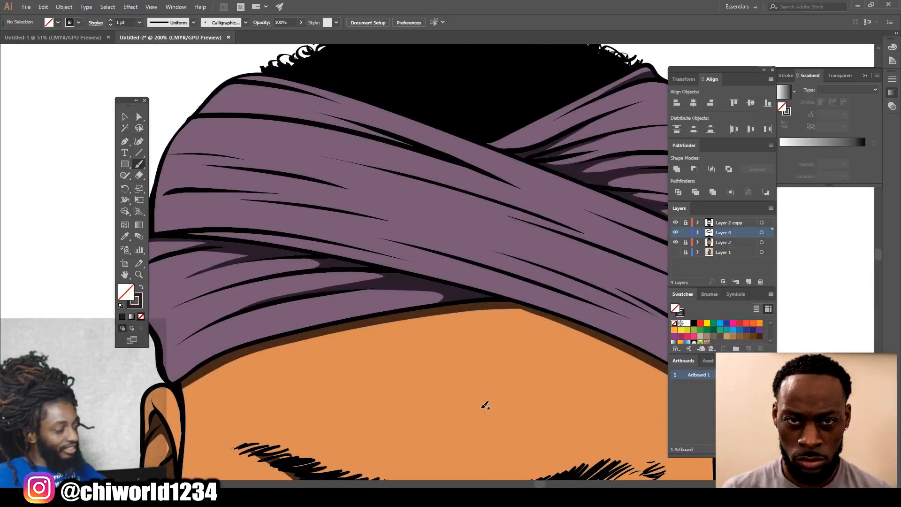
key(ctrl+minus)
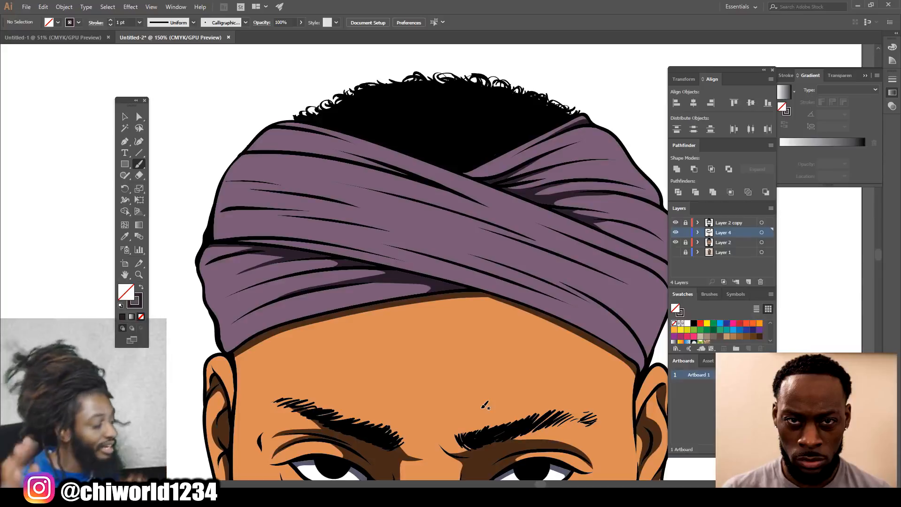
scroll(484, 406, down, 2)
key(ctrl+minus)
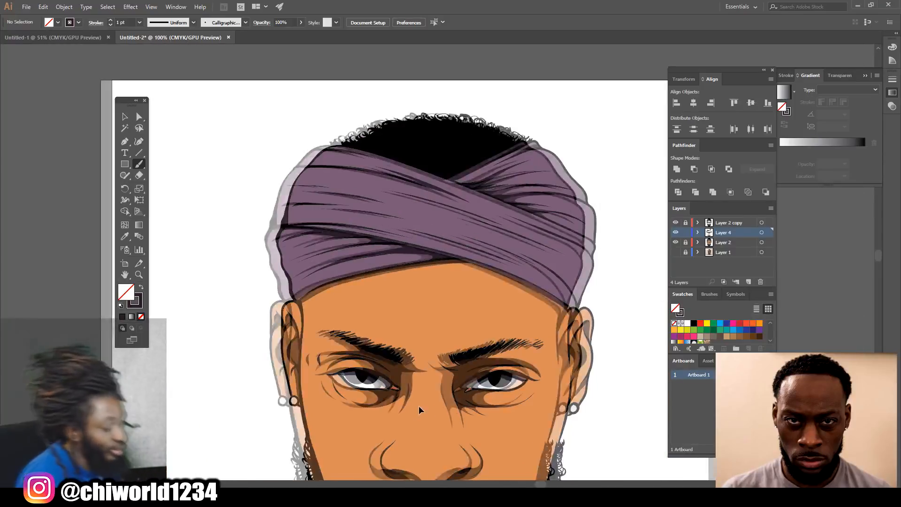
scroll(421, 404, down, 4)
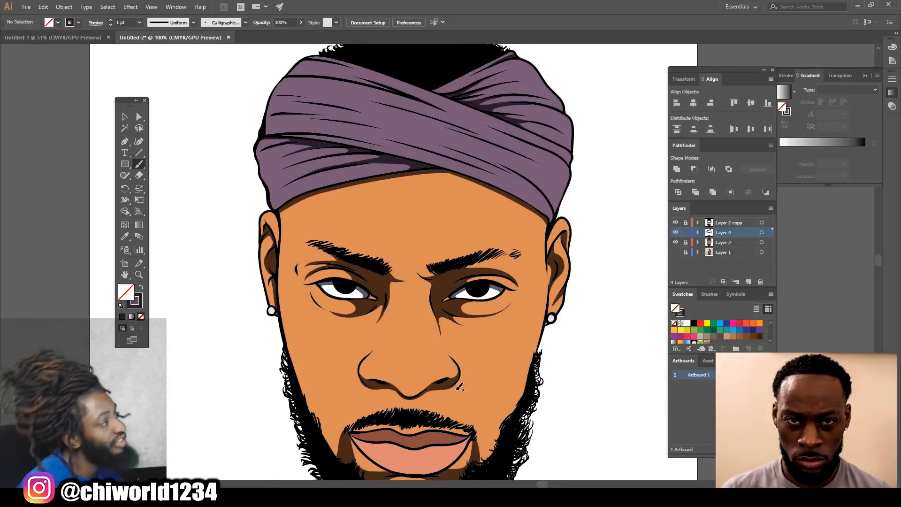
key(ctrl+minus)
scroll(353, 303, left, 3)
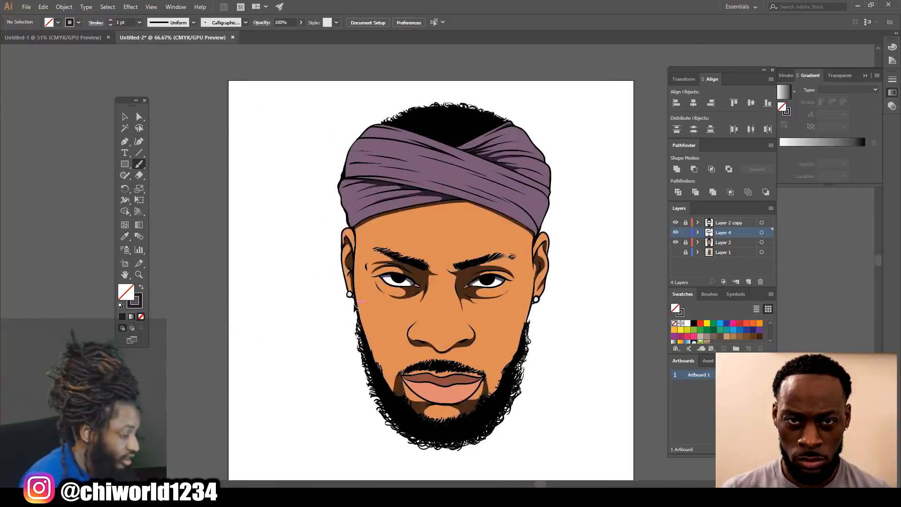
key(ctrl+equal)
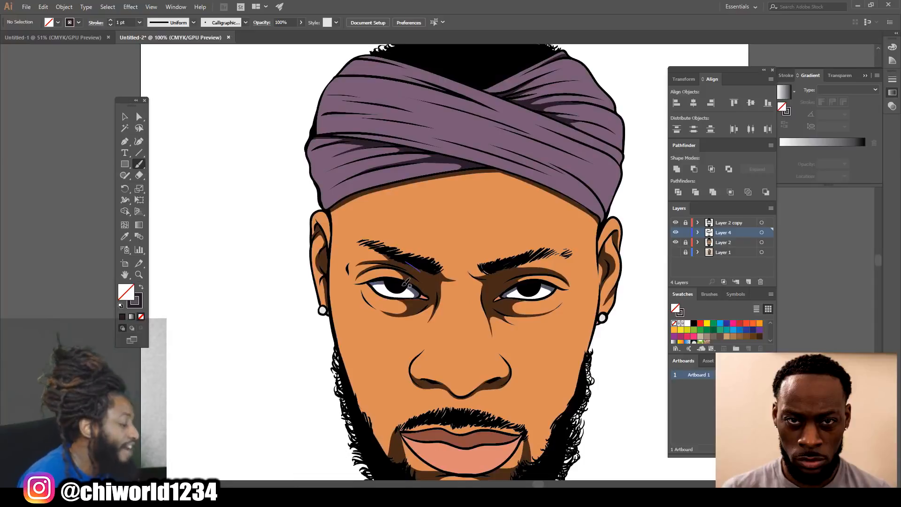
scroll(406, 283, up, 1)
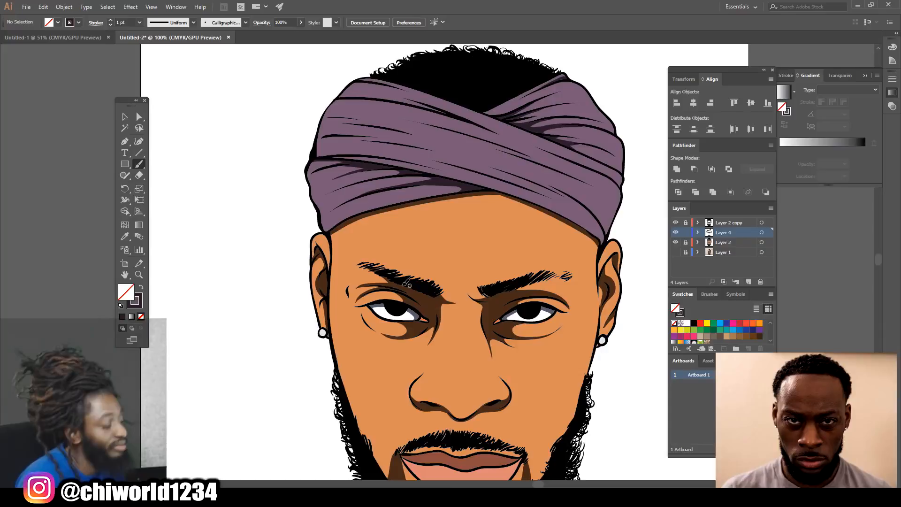
scroll(406, 283, up, 3)
key(ctrl+equal)
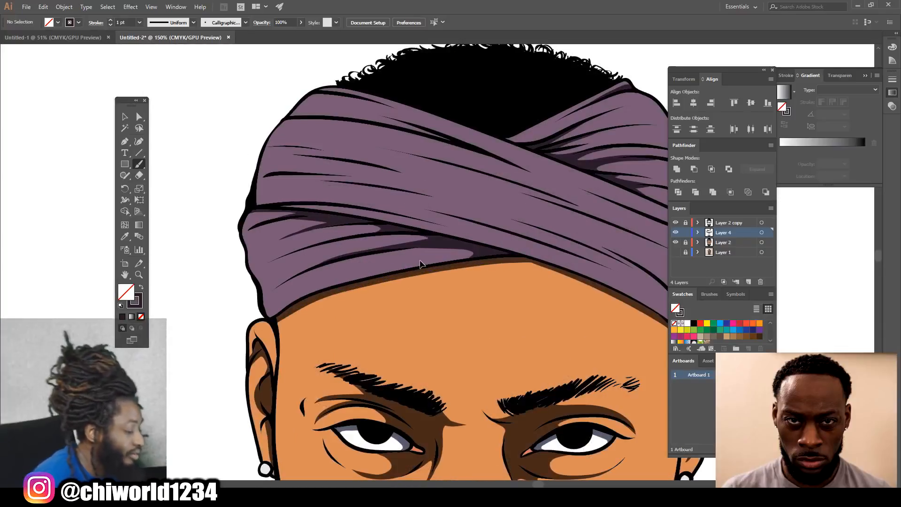
key(ctrl+minus)
scroll(469, 241, right, 3)
key(ctrl+equal)
key(ctrl+equal)
scroll(467, 241, up, 2)
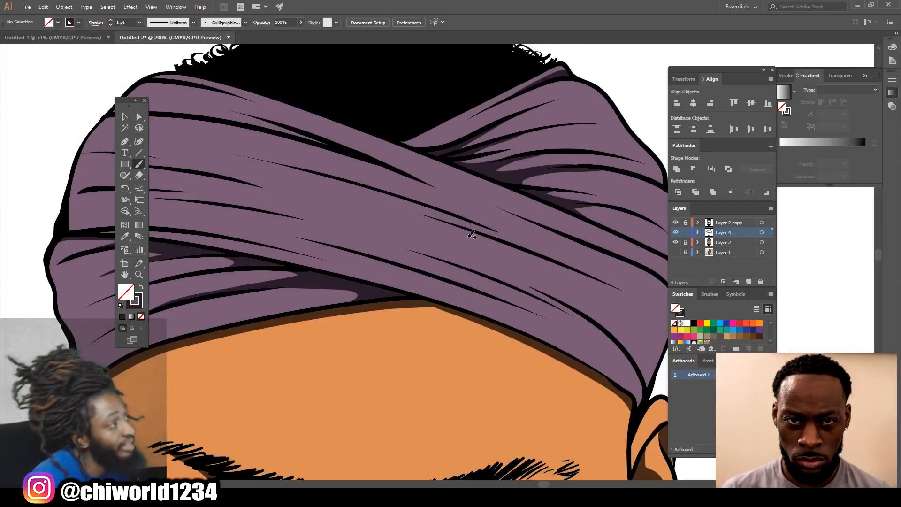
scroll(467, 238, up, 2)
key(ctrl+minus)
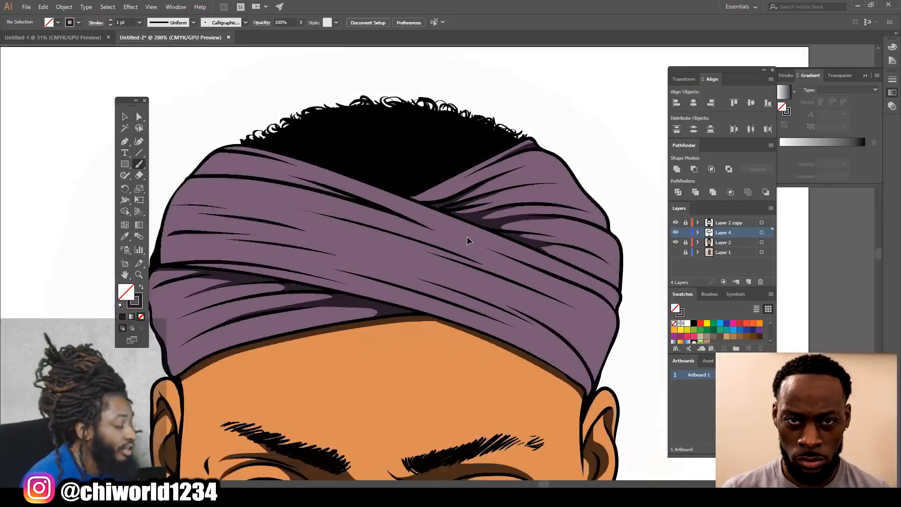
- Paint a long tapered dark purple shadow along the lower crease of the crossing band, above the forehead
key(ctrl+equal)
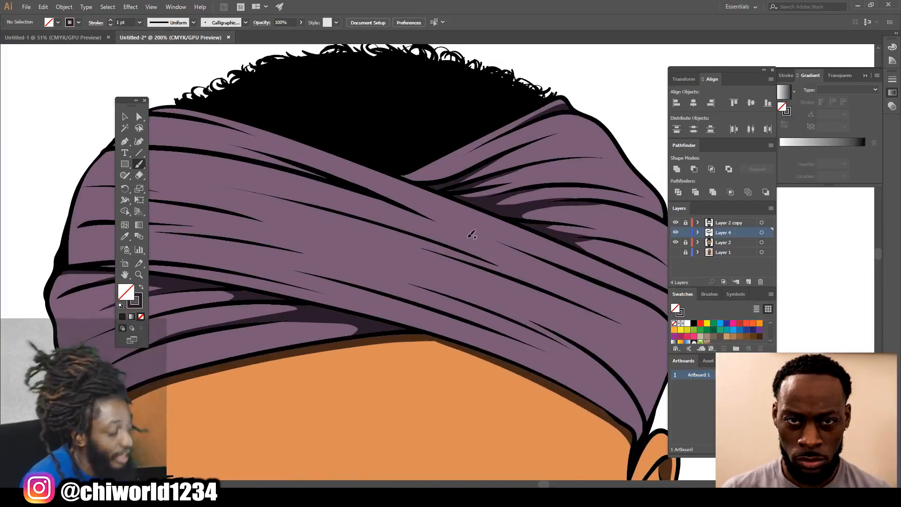
scroll(471, 235, up, 1)
key(ctrl+equal)
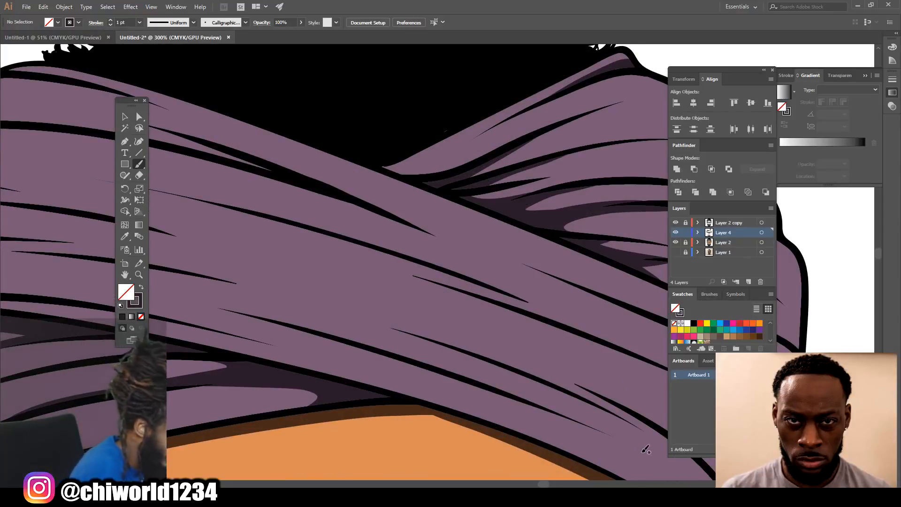
mouse_move(599, 428)
mouse_down()
mouse_move(462, 363)
mouse_move(204, 302)
mouse_up()
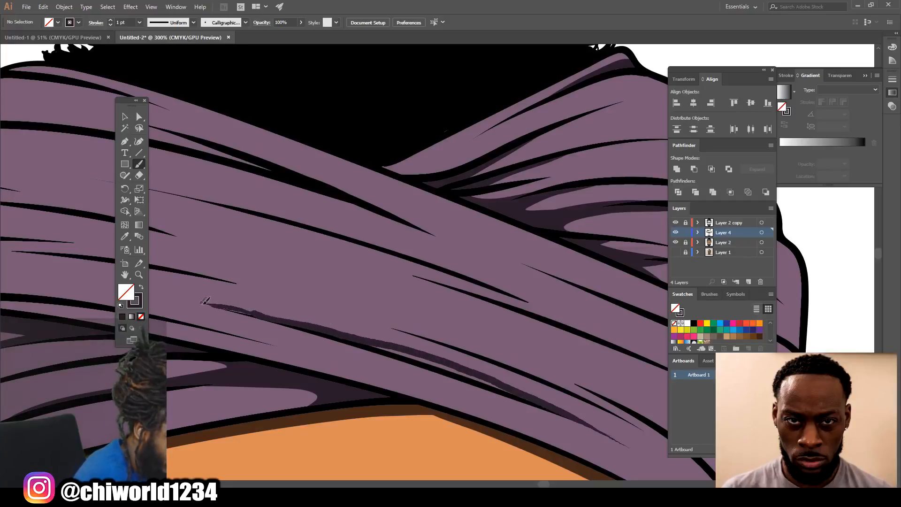
drag(497, 380, 363, 336)
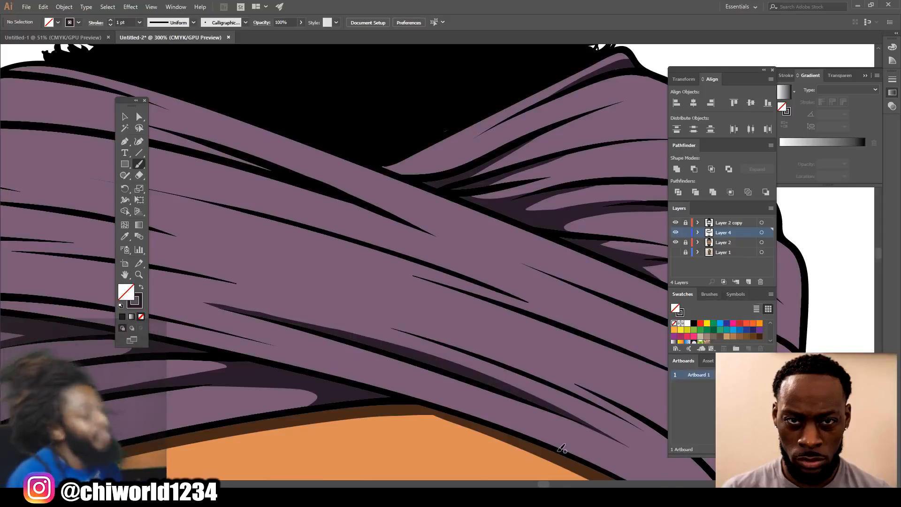
- Paint a tapered dark purple shadow along the middle crease of the crossing band
key(ctrl+minus)
key(ctrl+minus)
key(ctrl+plus)
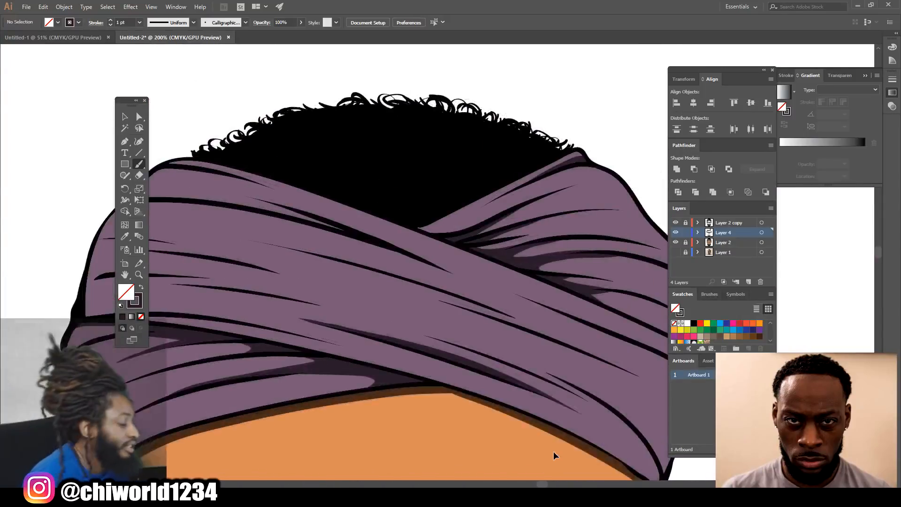
key(ctrl+plus)
drag(587, 418, 558, 450)
mouse_move(562, 395)
mouse_down()
mouse_move(407, 321)
mouse_move(278, 295)
mouse_up()
drag(494, 365, 319, 306)
key(ctrl+minus)
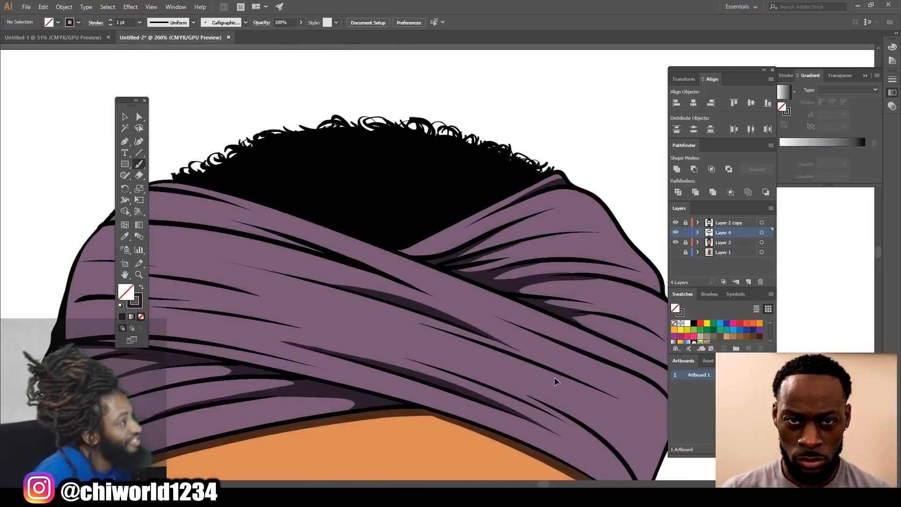
- Paint tapered dark purple shadows along the upper creases of the crossing band, just below the hair
key(ctrl+plus)
key(ctrl+plus)
drag(382, 399, 553, 381)
key(ctrl+minus)
key(ctrl+minus)
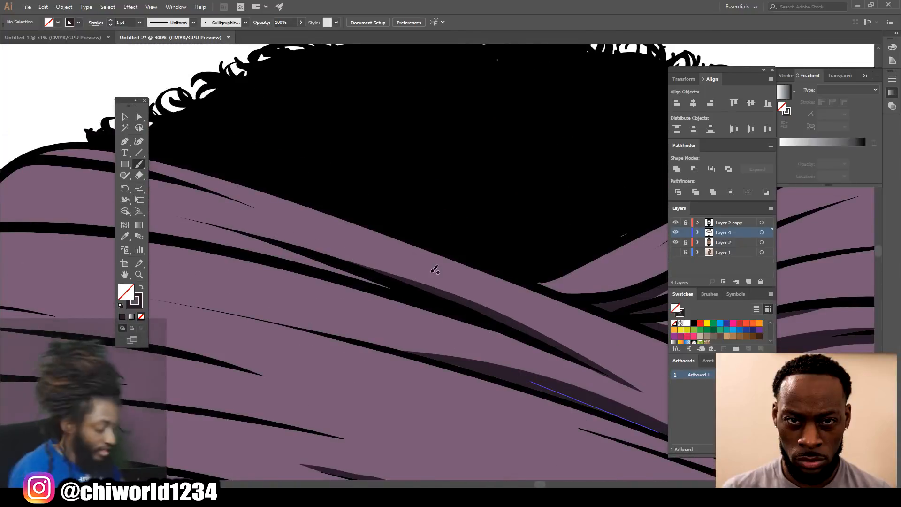
key(ctrl+minus)
key(ctrl+minus)
key(ctrl+plus)
key(ctrl+plus)
key(ctrl+plus)
mouse_move(586, 376)
mouse_down()
mouse_move(347, 281)
mouse_move(347, 214)
mouse_up()
mouse_move(537, 442)
mouse_down()
mouse_move(515, 392)
mouse_move(443, 337)
mouse_move(516, 405)
mouse_up()
- Paint tapered dark purple shadows along the short creases at the left end of the crossing band
key(ctrl+minus)
drag(509, 397, 535, 387)
key(ctrl+minus)
key(ctrl+minus)
key(ctrl+minus)
key(ctrl+plus)
key(ctrl+plus)
key(ctrl+plus)
drag(439, 300, 523, 376)
mouse_move(350, 237)
mouse_down()
mouse_move(562, 249)
mouse_move(660, 286)
mouse_up()
drag(273, 222, 488, 231)
mouse_move(294, 181)
mouse_down()
mouse_move(344, 182)
mouse_move(620, 243)
mouse_up()
mouse_move(259, 190)
mouse_down()
mouse_move(384, 178)
mouse_move(505, 206)
mouse_up()
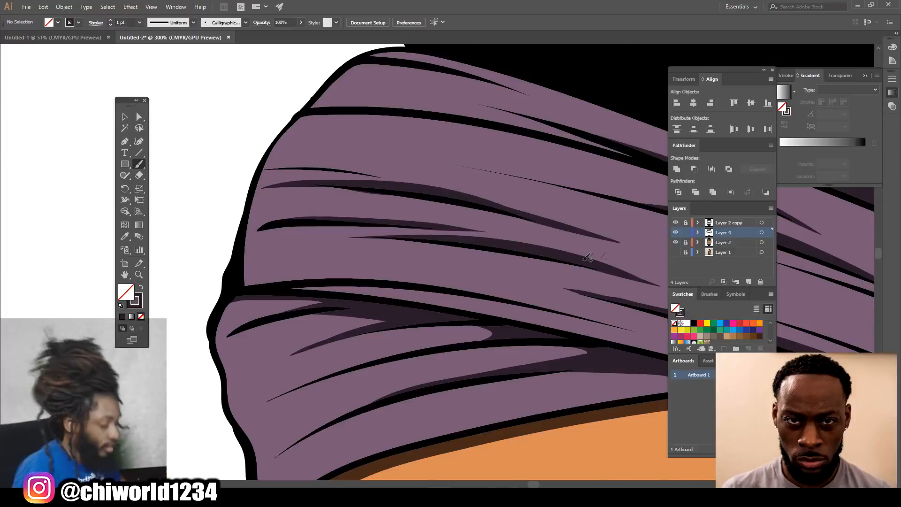
- Lock Layer 4, create a new layer and place it between Layer 4 and Layer 2
key(ctrl+minus)
key(ctrl+minus)
key(ctrl+minus)
key(ctrl+minus)
key(ctrl+minus)
drag(640, 355, 632, 322)
key(ctrl+plus)
key(ctrl+plus)
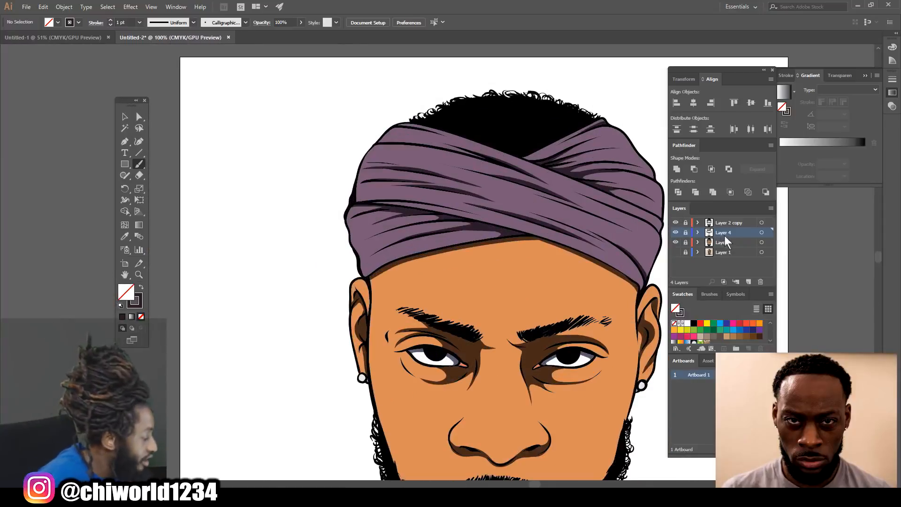
click(749, 280)
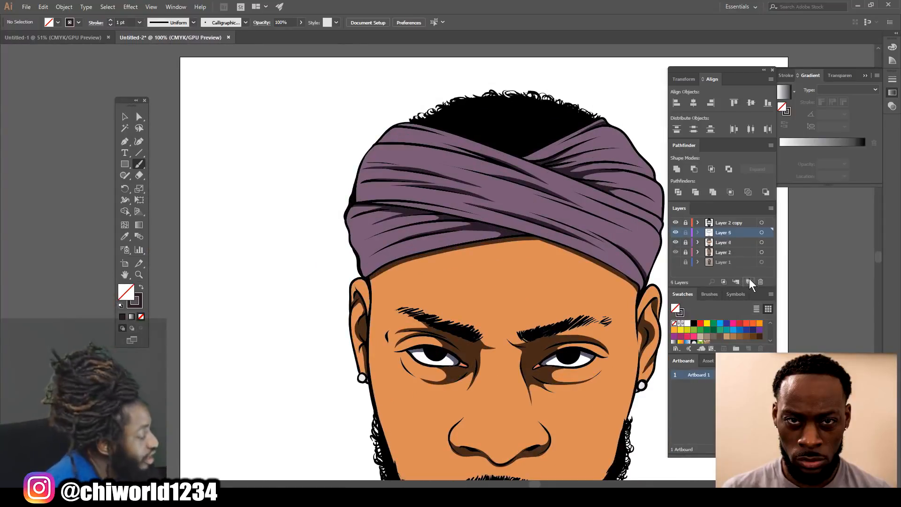
drag(729, 231, 727, 252)
- Sample the orange skin colour and change the fill to the darker reddish brown B76441
key(ctrl+minus)
key(ctrl+minus)
key(i)
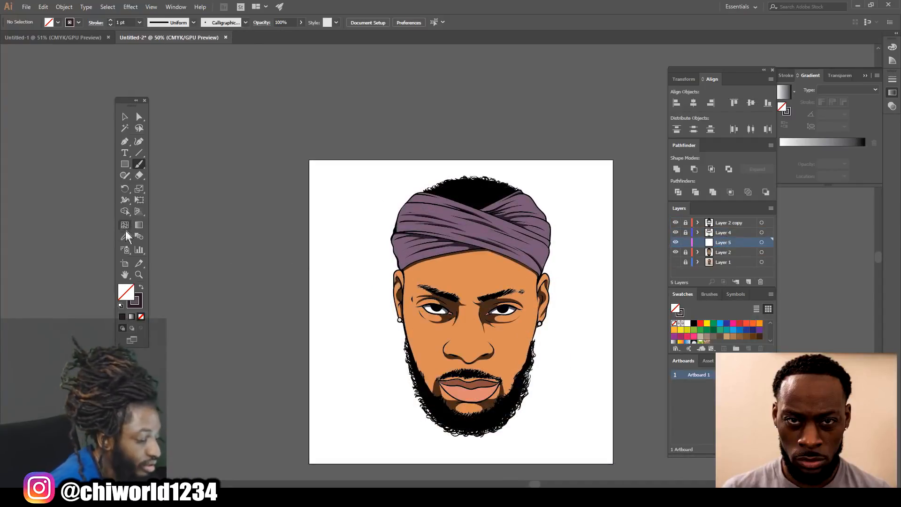
click(467, 328)
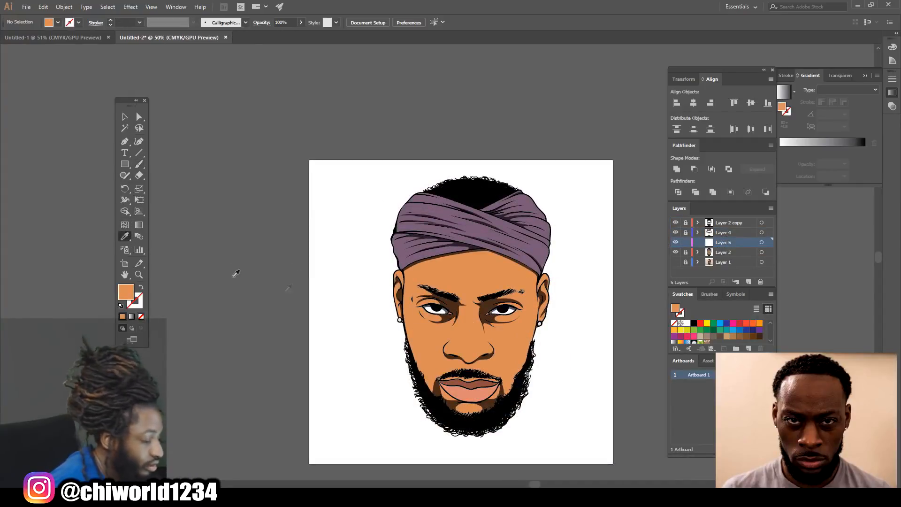
double_click(130, 298)
drag(280, 247, 285, 258)
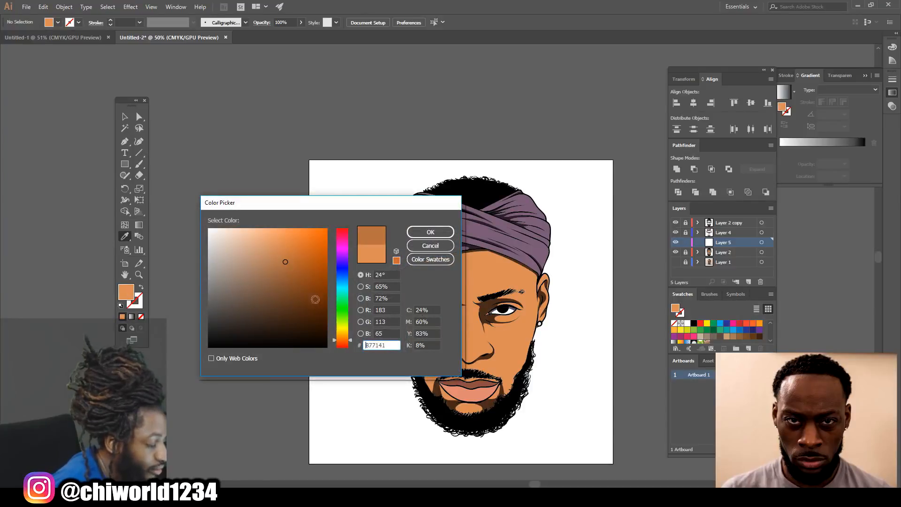
drag(345, 338, 346, 341)
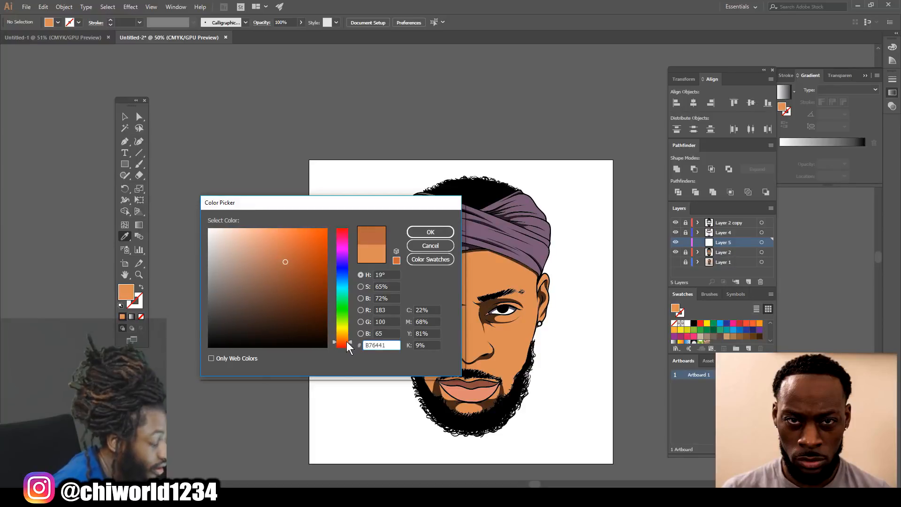
click(422, 232)
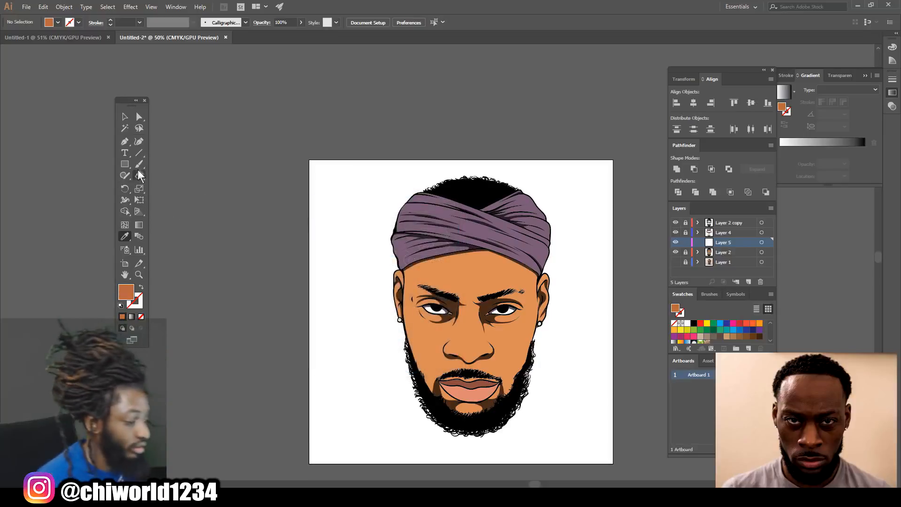
- Outline mid-tone shading areas down both sides of the face, from the temples beside the ears to the beard, with reddish-brown brush strokes
scroll(580, 381, down, 6)
key(ctrl+plus)
key(ctrl+plus)
key(ctrl+plus)
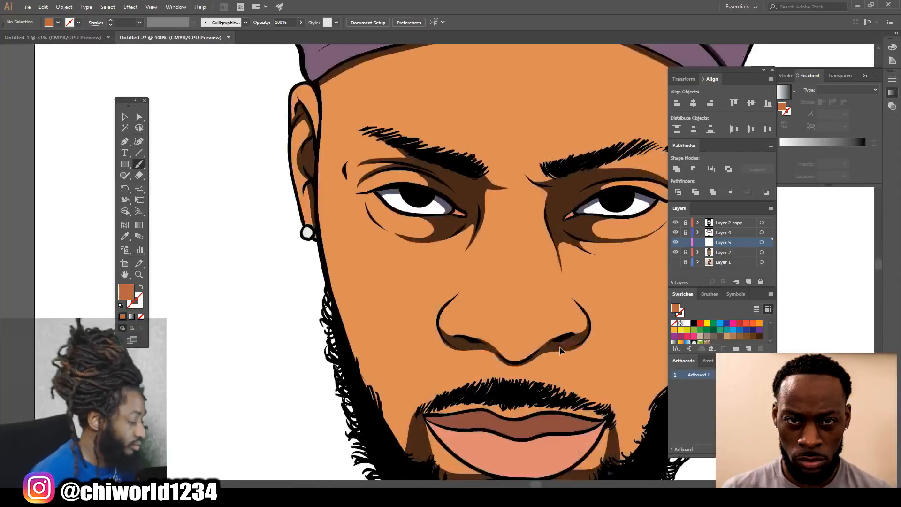
scroll(560, 347, right, 4)
scroll(560, 347, down, 1)
key(ctrl+plus)
scroll(555, 345, right, 3)
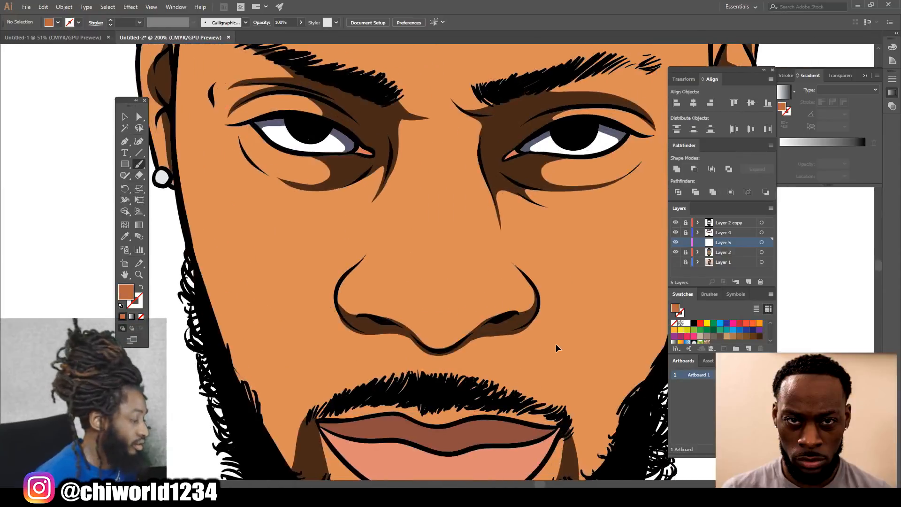
scroll(558, 340, down, 1)
key(ctrl+minus)
scroll(563, 338, up, 2)
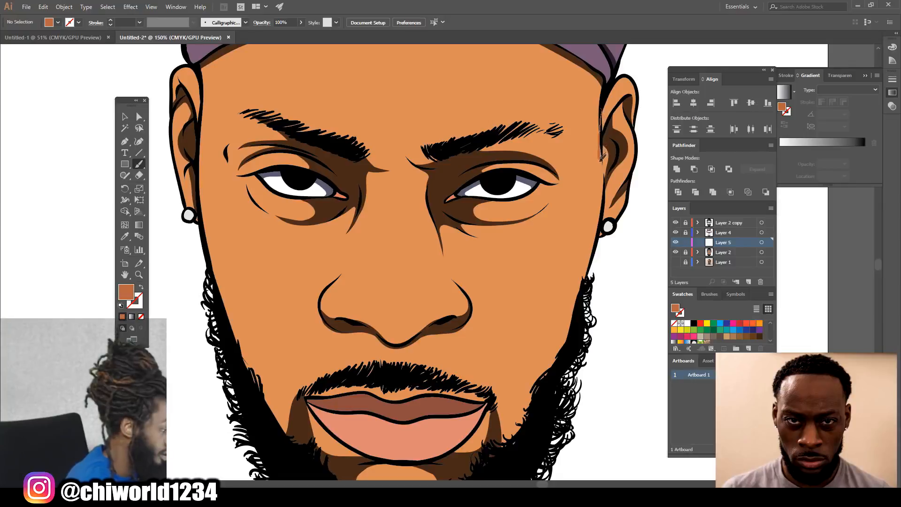
drag(601, 186, 534, 328)
mouse_move(531, 361)
mouse_down()
mouse_move(527, 399)
mouse_move(507, 438)
mouse_move(512, 431)
mouse_up()
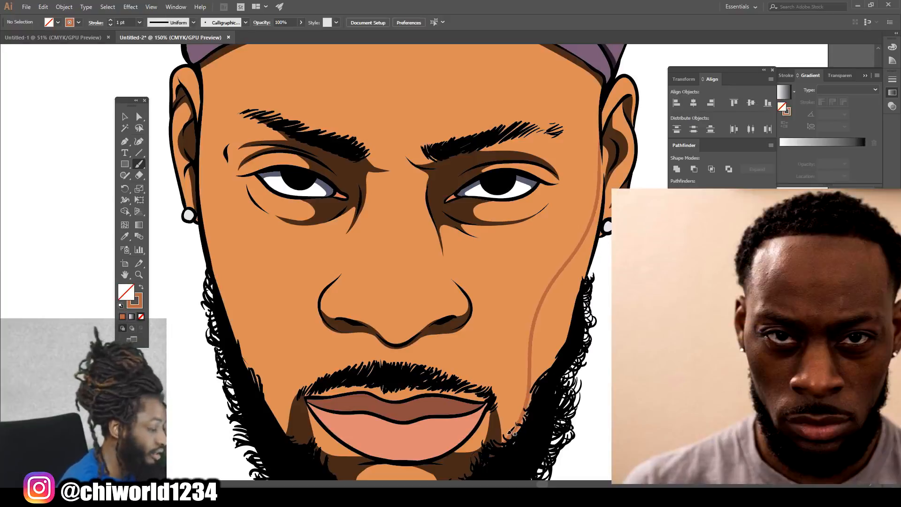
drag(291, 439, 277, 376)
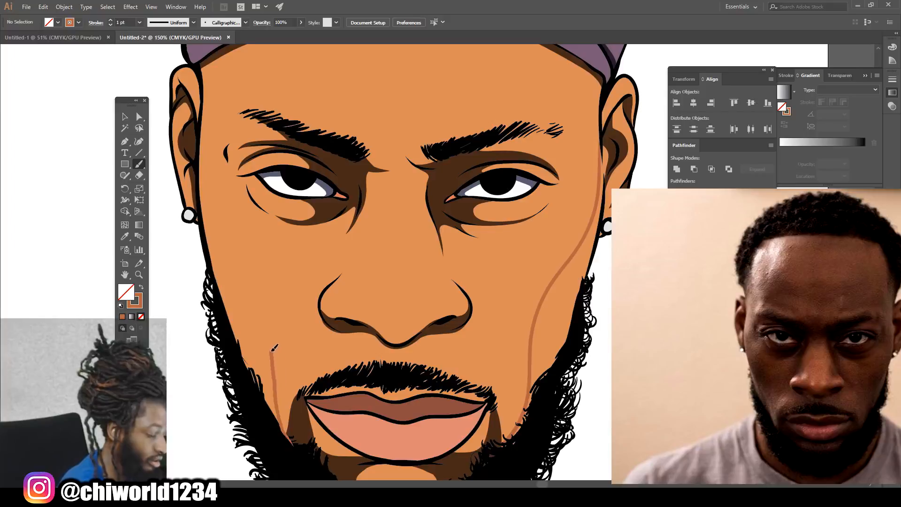
mouse_move(255, 299)
mouse_down()
mouse_move(214, 235)
mouse_move(197, 168)
mouse_up()
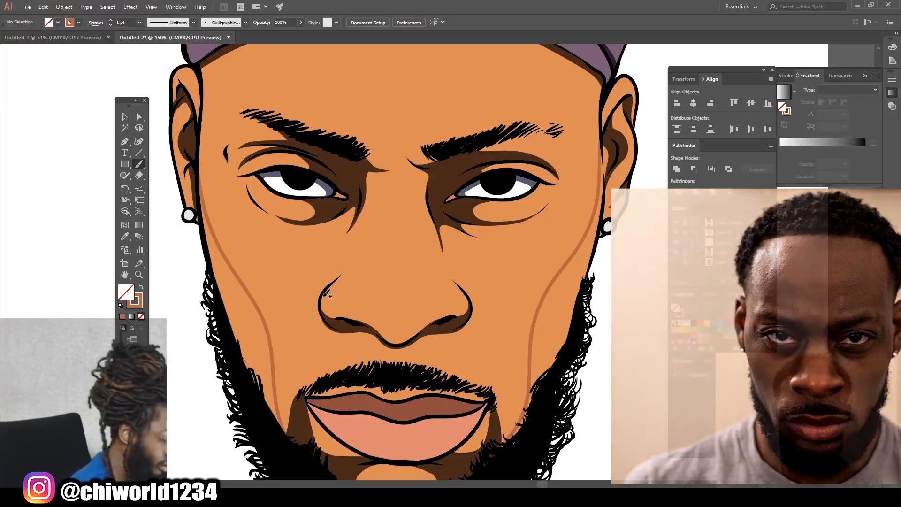
- Outline the mid-tone shading across the lower nose and up both sides of the nose bridge
mouse_move(326, 304)
mouse_down()
mouse_move(403, 328)
mouse_move(459, 306)
mouse_up()
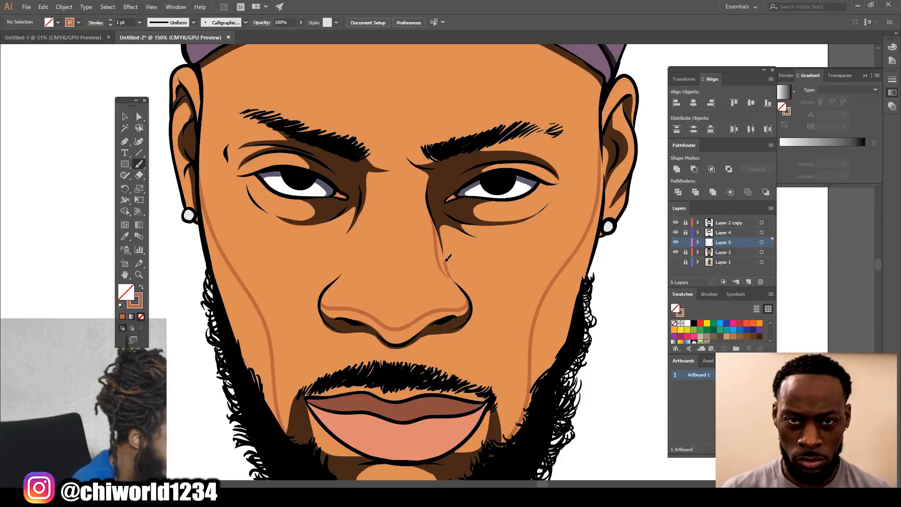
drag(445, 269, 441, 245)
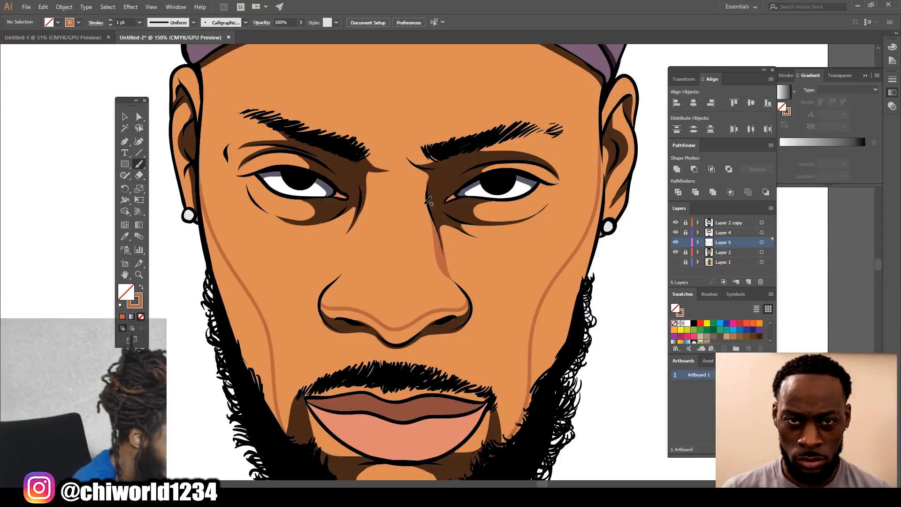
mouse_move(341, 273)
mouse_down()
mouse_move(366, 187)
mouse_move(364, 206)
mouse_up()
- Set the brush stroke to 3 pt and fill the mid-tone shading on the upper nose bridge and frown creases between the eyebrows
click(139, 22)
click(152, 85)
mouse_move(433, 225)
mouse_down()
mouse_move(368, 177)
mouse_move(364, 202)
mouse_up()
drag(478, 140, 399, 119)
drag(402, 141, 371, 121)
drag(368, 153, 370, 110)
mouse_move(428, 180)
mouse_down()
mouse_move(375, 152)
mouse_move(371, 115)
mouse_up()
- Fill the outlined shading across the underside of the nose with reddish brown
key(ctrl+minus)
key(ctrl+minus)
key(ctrl+plus)
key(ctrl+plus)
drag(469, 262, 378, 286)
drag(321, 263, 385, 282)
drag(430, 257, 390, 281)
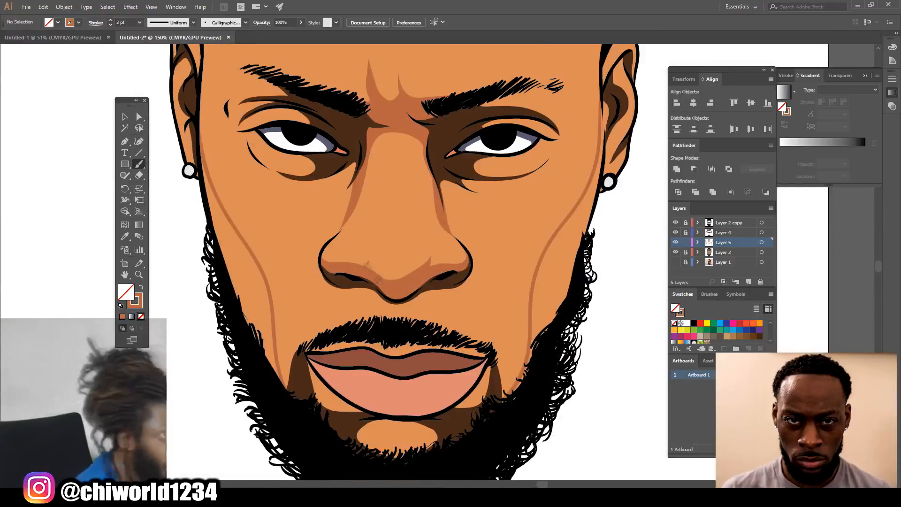
- Fill the outlined sides of both cheeks and the chin patch with the reddish-brown mid-tone
key(ctrl+minus)
key(ctrl+minus)
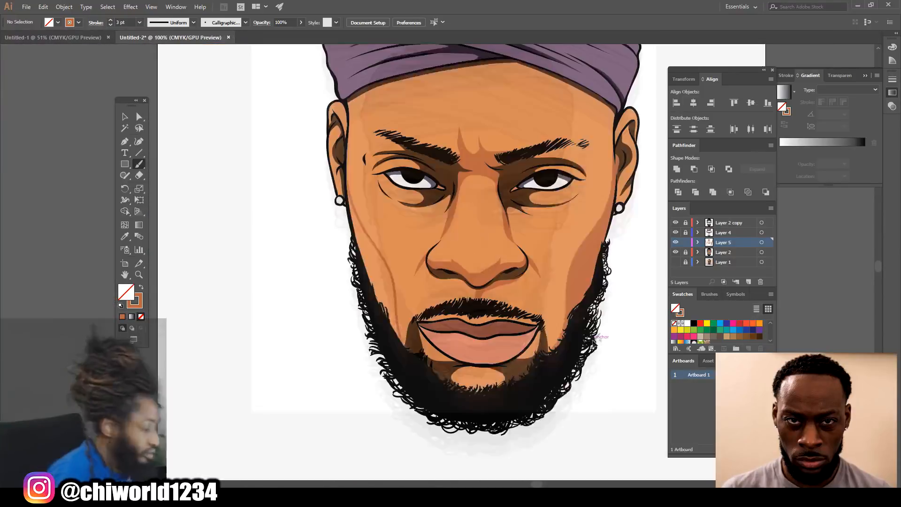
key(ctrl+plus)
key(ctrl+plus)
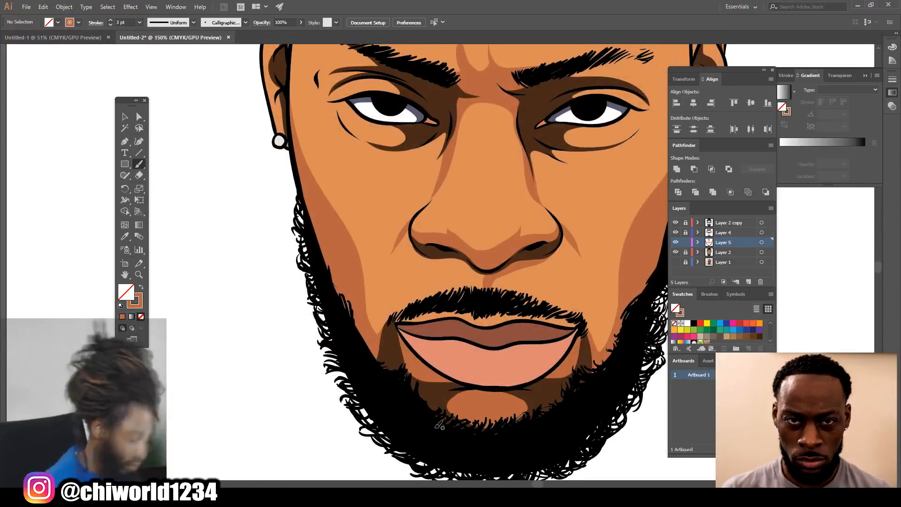
- Paint reddish-brown mid-tone shading around the left eye and inside the left ear
key(ctrl+minus)
key(ctrl+minus)
key(ctrl+plus)
key(ctrl+plus)
key(ctrl+minus)
key(ctrl+minus)
key(ctrl+plus)
key(ctrl+plus)
key(ctrl+minus)
key(ctrl+minus)
key(ctrl+plus)
key(ctrl+plus)
key(ctrl+plus)
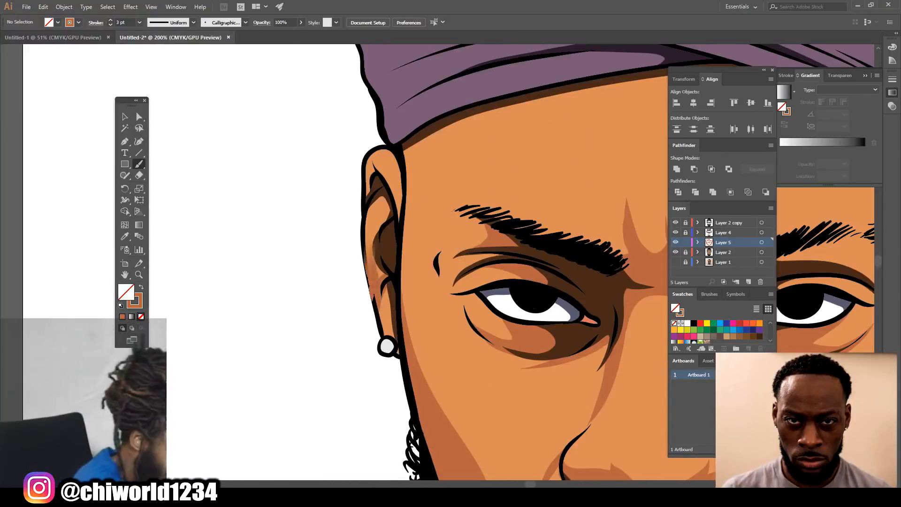
- Paint reddish-brown mid-tone shading below the right eye, beside the right eyebrow and inside the right ear
key(ctrl+minus)
key(ctrl+minus)
key(ctrl+plus)
key(ctrl+plus)
key(ctrl+minus)
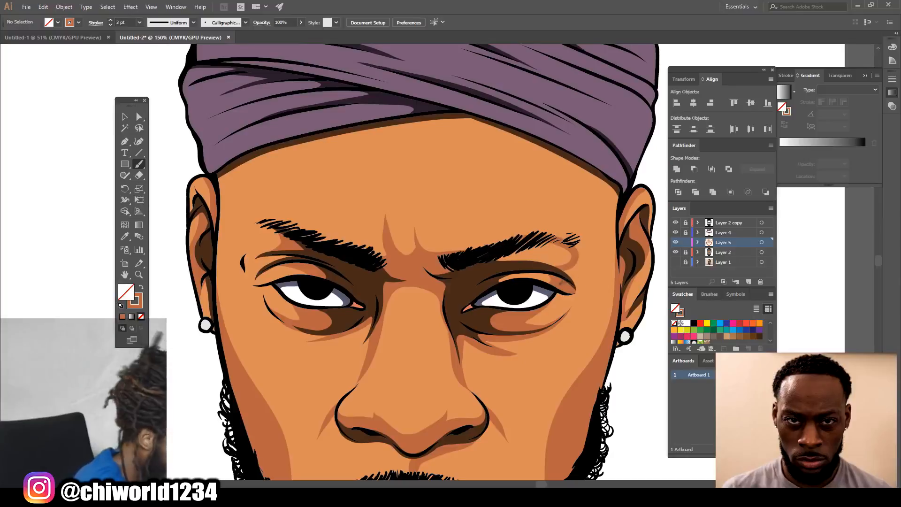
key(ctrl+minus)
key(ctrl+minus)
key(ctrl+plus)
key(ctrl+plus)
- Paint mid-tone creases above both eyebrows and shade the right side of the forehead below the head wrap
drag(482, 234, 564, 209)
drag(322, 209, 374, 238)
mouse_move(524, 213)
mouse_down()
mouse_move(597, 242)
mouse_move(638, 198)
mouse_up()
mouse_move(493, 129)
mouse_down()
mouse_move(555, 216)
mouse_move(635, 183)
mouse_up()
- Paint darker reddish shading around the edge of the lower lip, leaving the middle light
key(ctrl+minus)
key(ctrl+minus)
key(ctrl+plus)
key(ctrl+plus)
key(ctrl+plus)
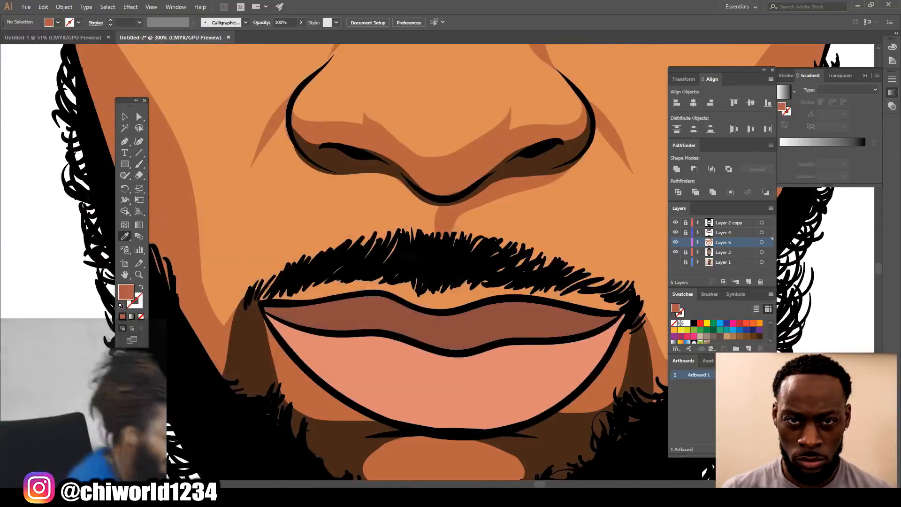
mouse_move(324, 347)
mouse_down()
mouse_move(575, 366)
mouse_move(560, 375)
mouse_up()
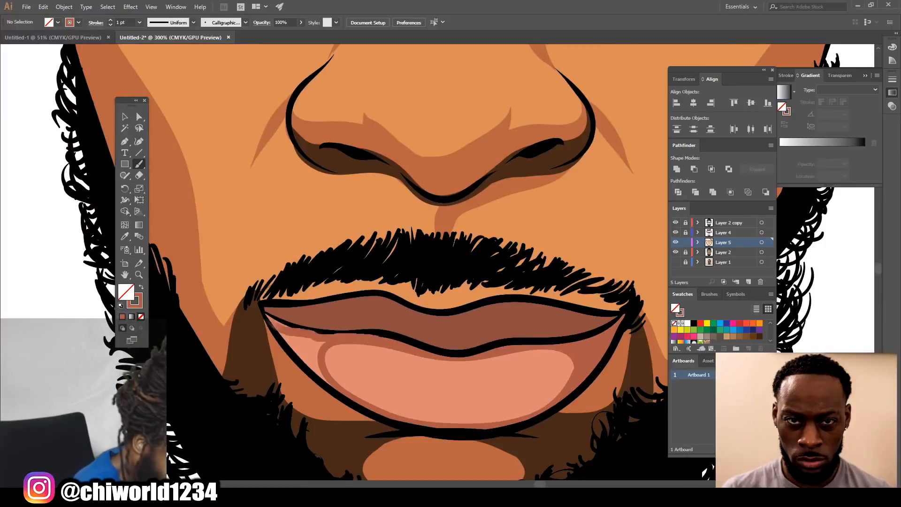
drag(290, 330, 324, 383)
- Sample the upper lip colour, darken it and paint shading across the upper lip
scroll(416, 265, left, 2)
click(125, 236)
double_click(126, 292)
click(284, 306)
click(430, 232)
click(139, 164)
mouse_move(629, 310)
mouse_down()
mouse_move(340, 317)
mouse_move(311, 309)
mouse_up()
mouse_move(371, 323)
mouse_down()
mouse_move(539, 345)
mouse_move(661, 317)
mouse_move(647, 320)
mouse_up()
- Sample the head wrap's purple and change the fill to a darker mid-tone purple
key(ctrl+minus)
key(ctrl+minus)
key(ctrl+minus)
key(ctrl+plus)
drag(465, 121, 385, 431)
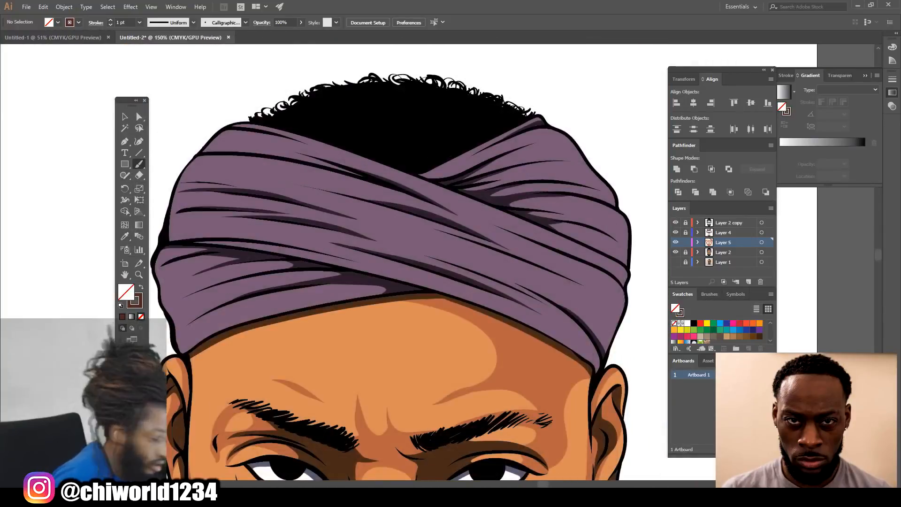
click(125, 236)
double_click(125, 291)
click(430, 231)
- Paint tapered mid-tone purple shading along the diagonal creases of the crossing band of the head wrap
key(ctrl+plus)
click(139, 163)
mouse_move(476, 329)
mouse_down()
mouse_move(497, 357)
mouse_move(309, 265)
mouse_up()
drag(506, 319, 277, 233)
drag(556, 326, 331, 228)
mouse_move(587, 308)
mouse_down()
mouse_move(289, 212)
mouse_move(283, 202)
mouse_up()
drag(558, 261, 314, 159)
- Paint mid-tone purple shading along the folds of the lower-left band above the forehead
scroll(416, 265, left, 5)
drag(488, 307, 345, 352)
drag(561, 300, 398, 336)
drag(500, 279, 353, 314)
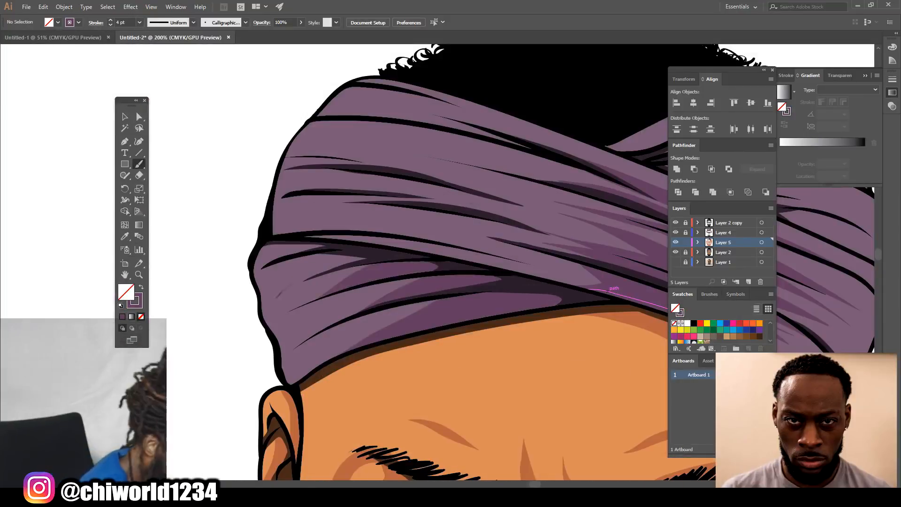
- Paint mid-tone purple shading along the remaining creases on the left and centre of the head wrap
key(ctrl+minus)
drag(647, 357, 597, 370)
drag(409, 156, 343, 274)
mouse_move(428, 237)
mouse_down()
mouse_move(326, 210)
mouse_move(287, 220)
mouse_up()
drag(357, 250, 447, 270)
drag(386, 196, 485, 233)
drag(380, 189, 317, 175)
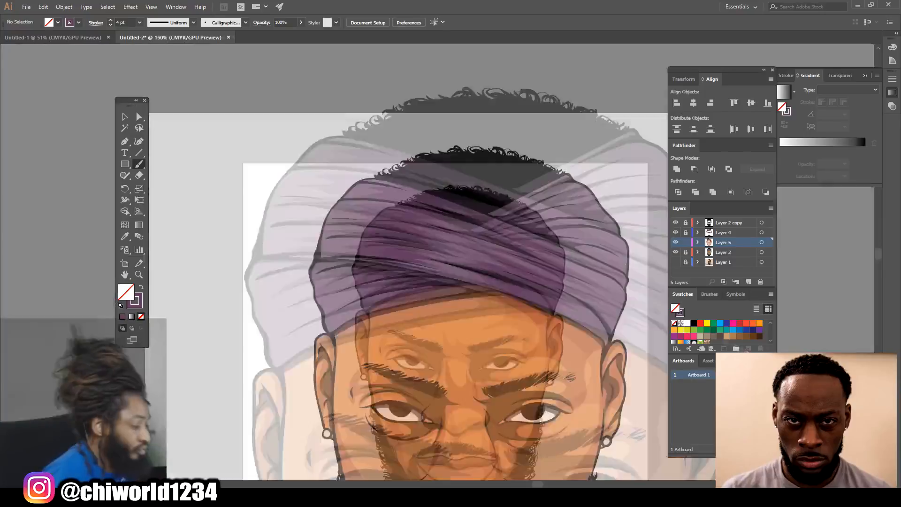
- Paint mid-tone purple shading along the folds on the right side of the head wrap
drag(633, 230, 549, 255)
drag(619, 214, 530, 229)
drag(594, 176, 467, 202)
drag(560, 153, 440, 190)
- Lock Layer 5 and create a new layer above it
key(ctrl+minus)
key(ctrl+minus)
key(ctrl+minus)
key(ctrl+minus)
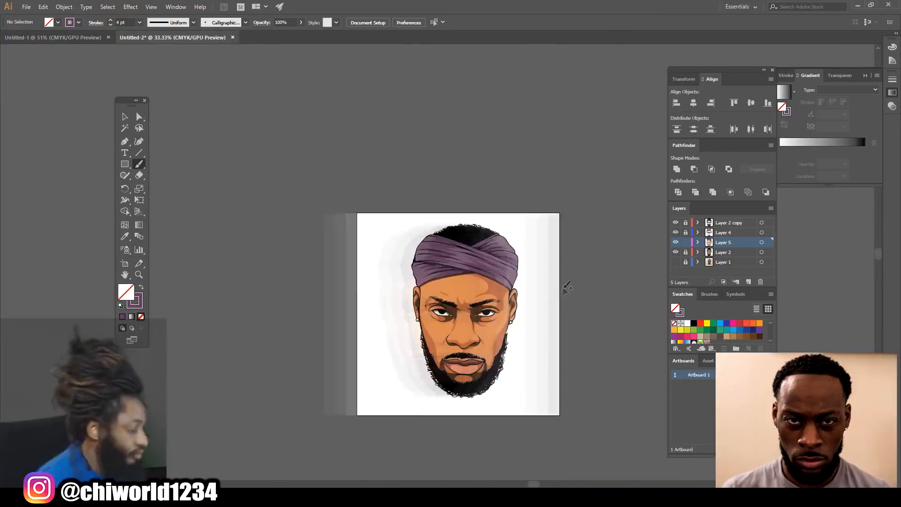
key(ctrl+plus)
key(ctrl+plus)
key(ctrl+plus)
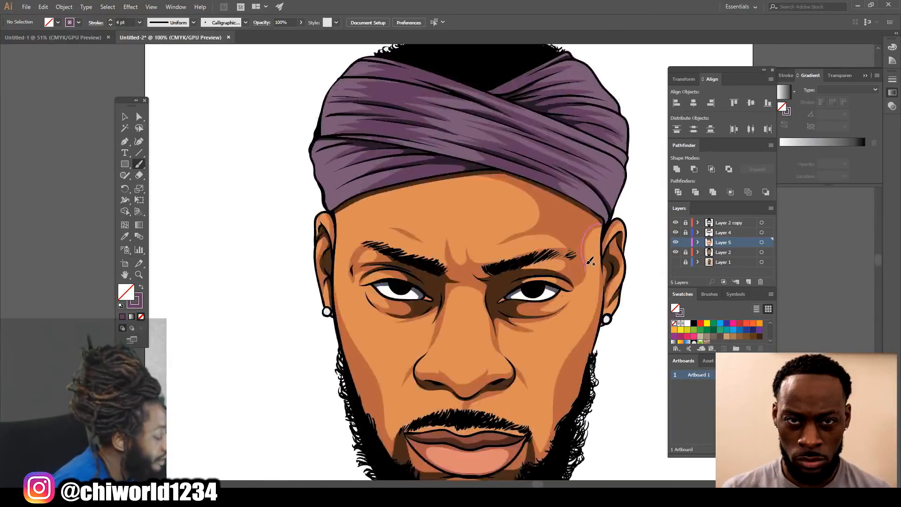
click(685, 242)
click(748, 281)
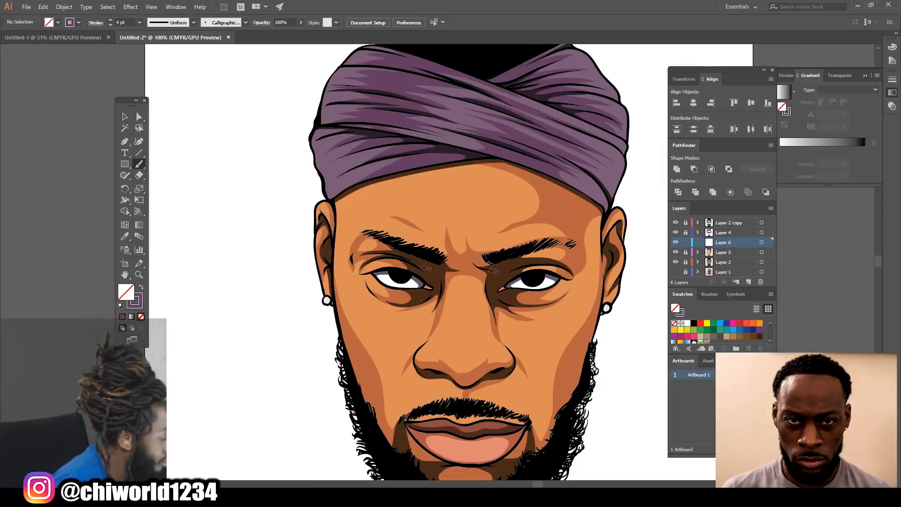
- Sample the orange skin colour and change the fill to the lighter peach FFB380
click(125, 237)
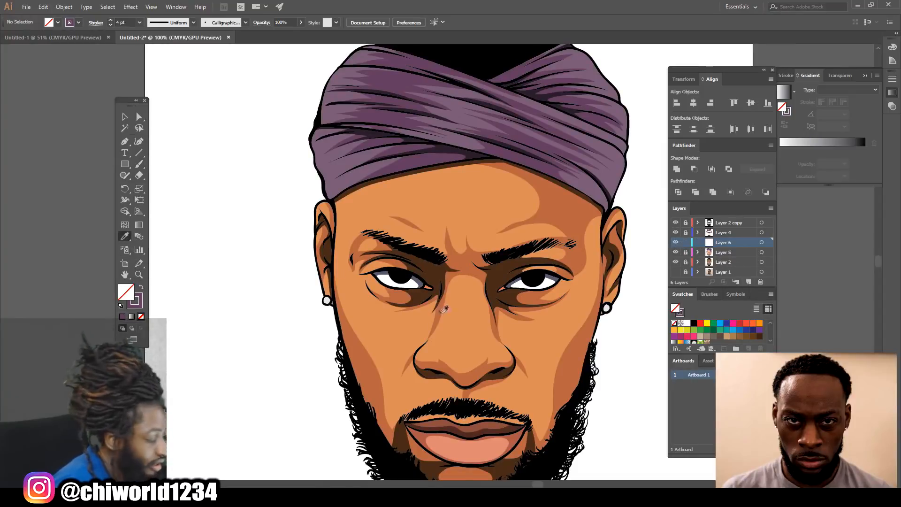
click(441, 310)
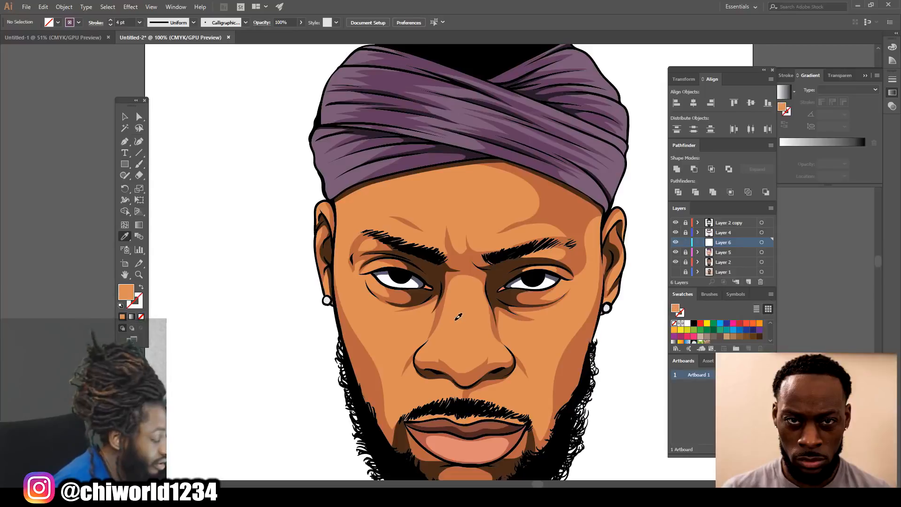
double_click(125, 292)
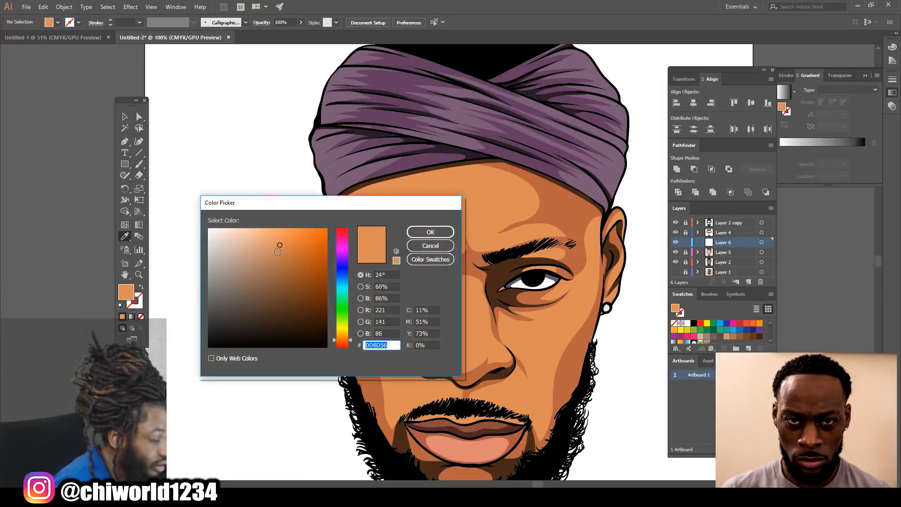
drag(278, 253, 267, 226)
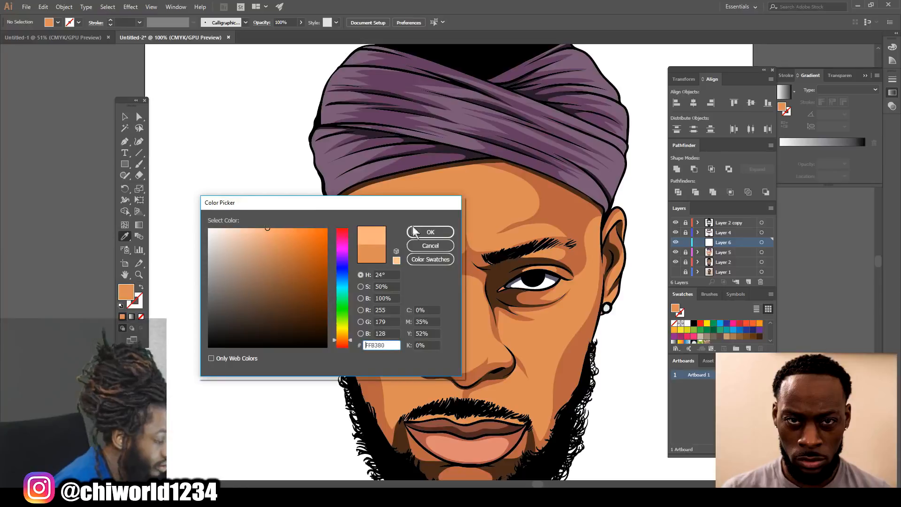
click(430, 232)
- Paint a small oval peach highlight on the right side of the nose tip
click(139, 165)
scroll(488, 256, down, 3)
key(ctrl+plus)
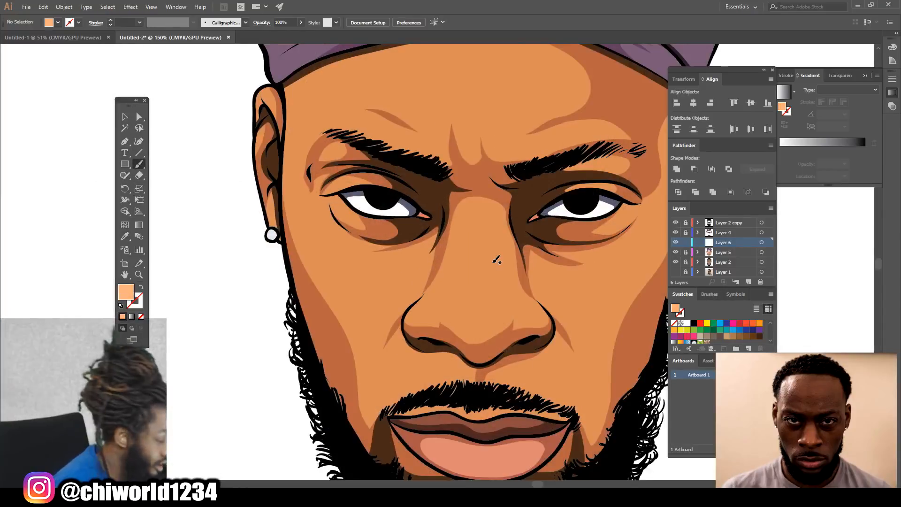
scroll(497, 263, down, 2)
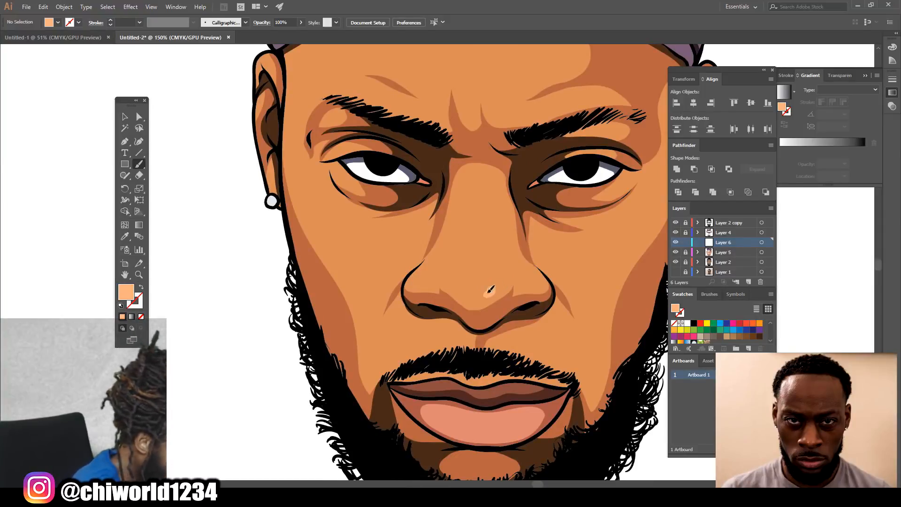
key(shift+x)
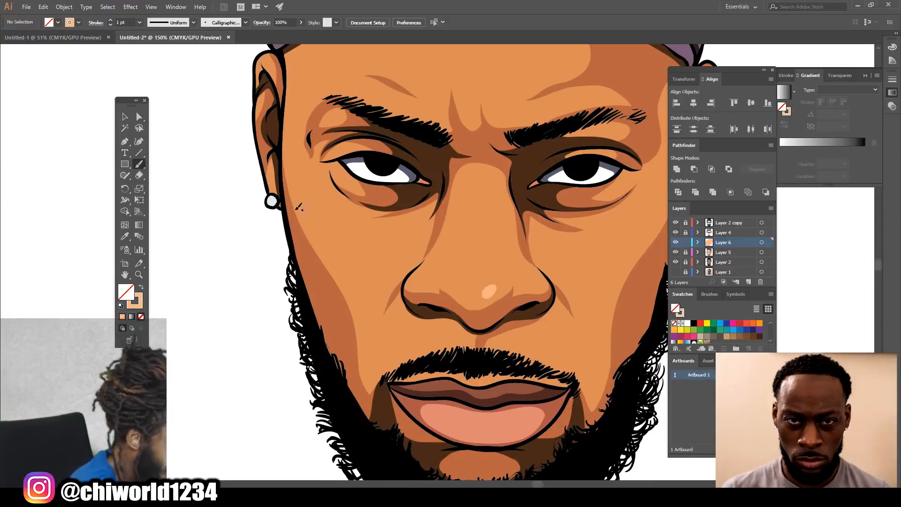
- Set the brush stroke to 4 pt and paint highlights on the left of the nose tip, the left nostril and the nose bridge
click(140, 23)
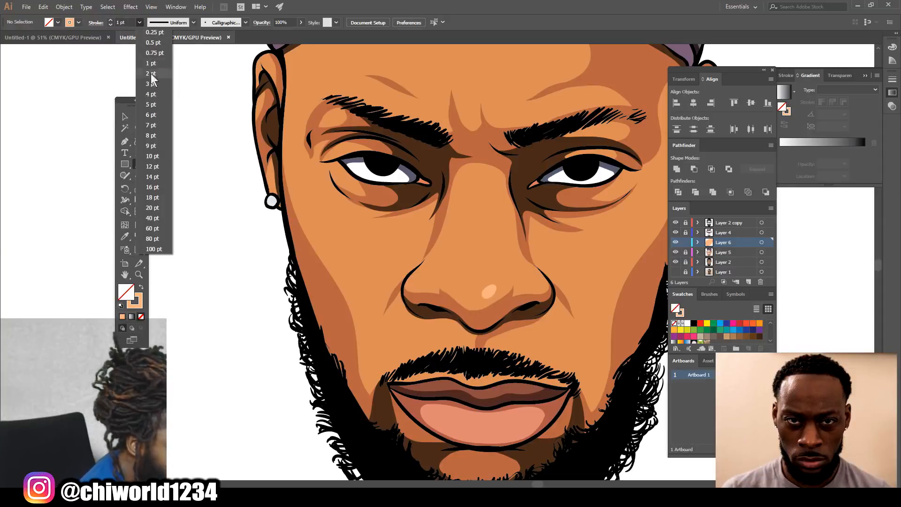
click(151, 95)
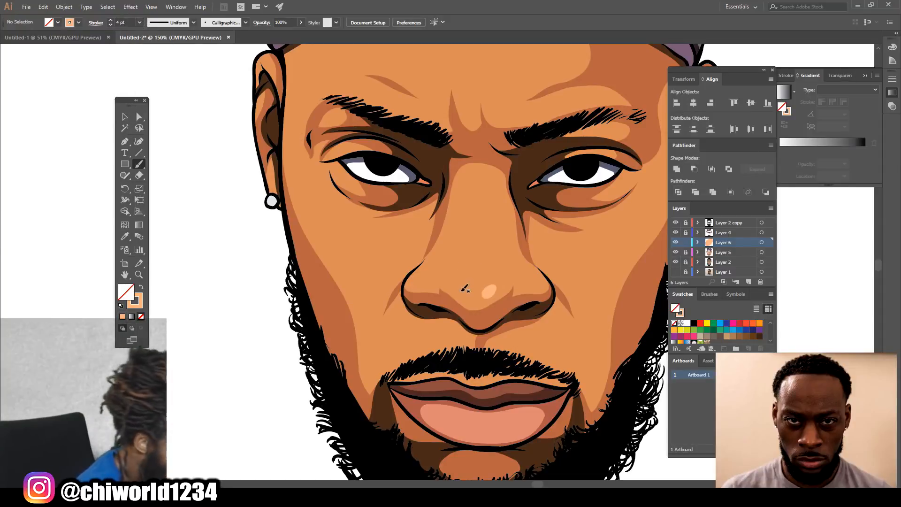
drag(466, 292, 461, 293)
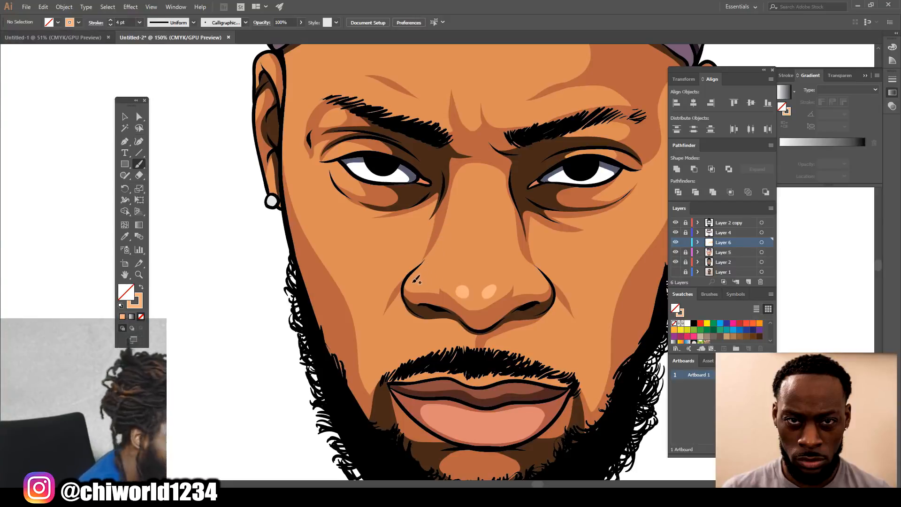
drag(412, 280, 431, 265)
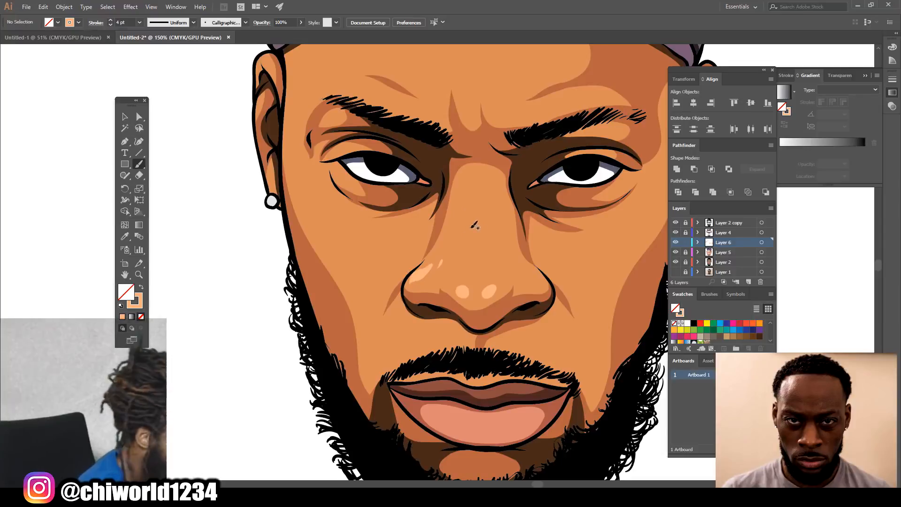
drag(454, 229, 463, 179)
- Paint peach highlights on the left cheek beside the moustache, on the left cheekbone and under the left eye
drag(392, 311, 373, 372)
key(ctrl+z)
drag(391, 327, 373, 377)
drag(296, 184, 326, 245)
drag(335, 167, 344, 183)
- Paint peach highlights on the left side of the forehead and on the left ear
scroll(338, 174, up, 3)
drag(290, 215, 351, 109)
drag(303, 126, 291, 191)
mouse_move(264, 136)
mouse_down()
mouse_move(275, 150)
mouse_move(274, 137)
mouse_up()
drag(268, 245, 273, 264)
- Examine the new highlights on the whole portrait and close up on the face
key(ctrl+minus)
key(ctrl+minus)
key(ctrl+minus)
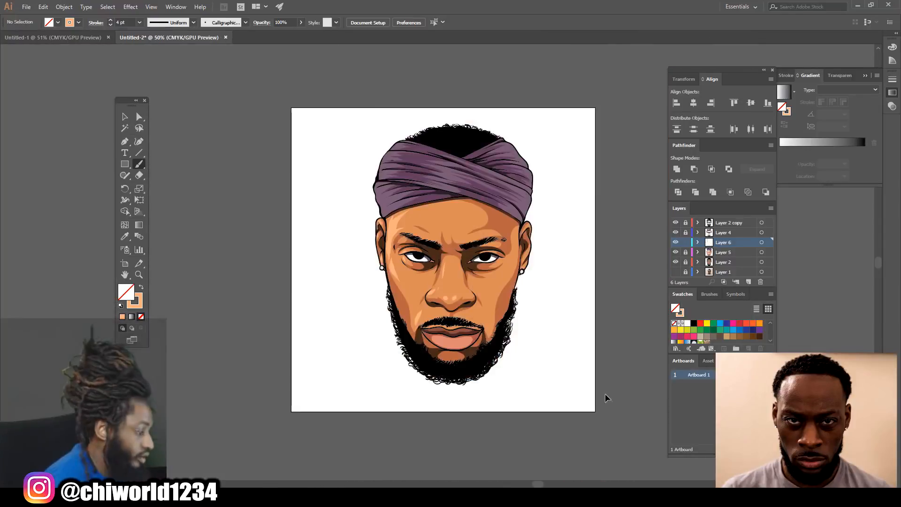
key(ctrl+plus)
key(ctrl+plus)
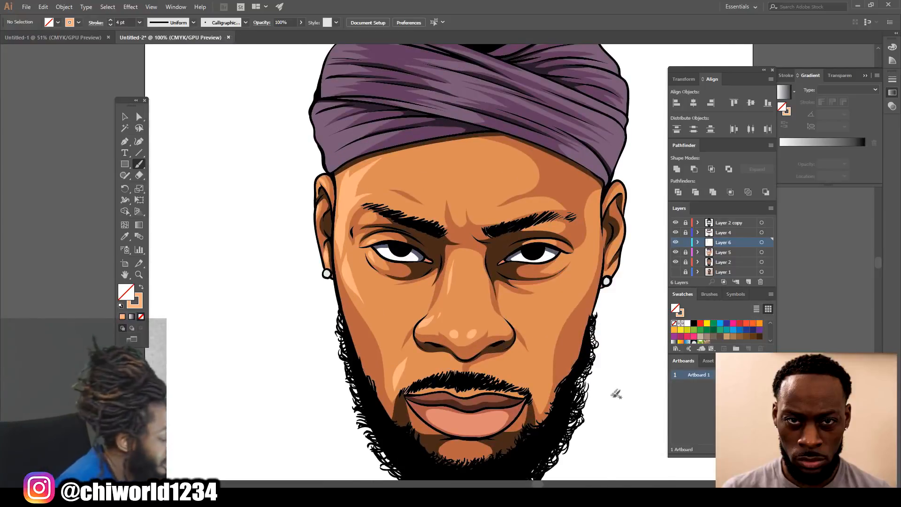
scroll(608, 391, up, 1)
scroll(607, 393, down, 2)
key(ctrl+minus)
key(ctrl+minus)
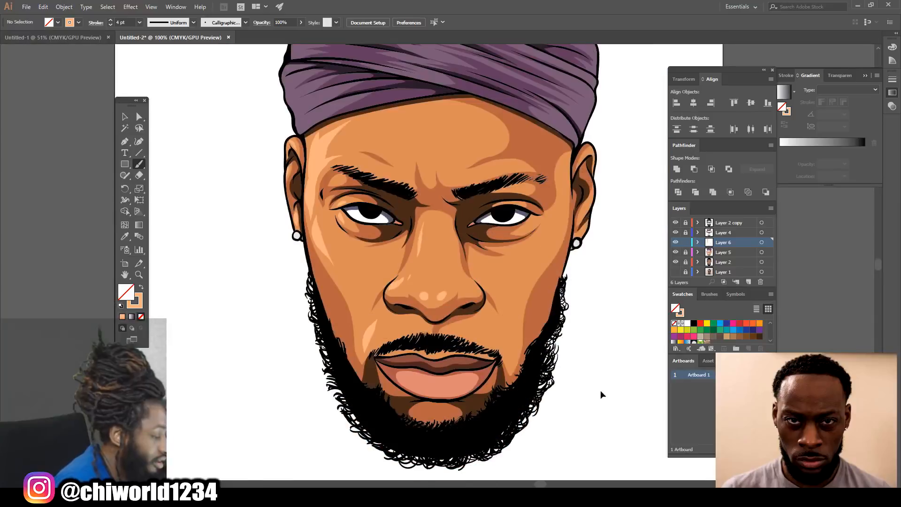
- Compare the whole portrait with the Layer 4 shadows, Layer 5 mid-tones and Layer 6 highlights hidden and shown
scroll(581, 379, up, 1)
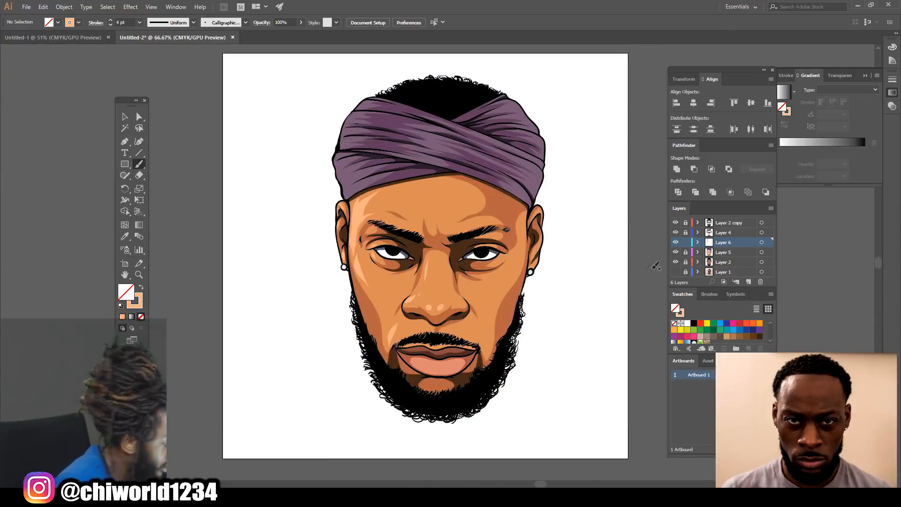
click(675, 251)
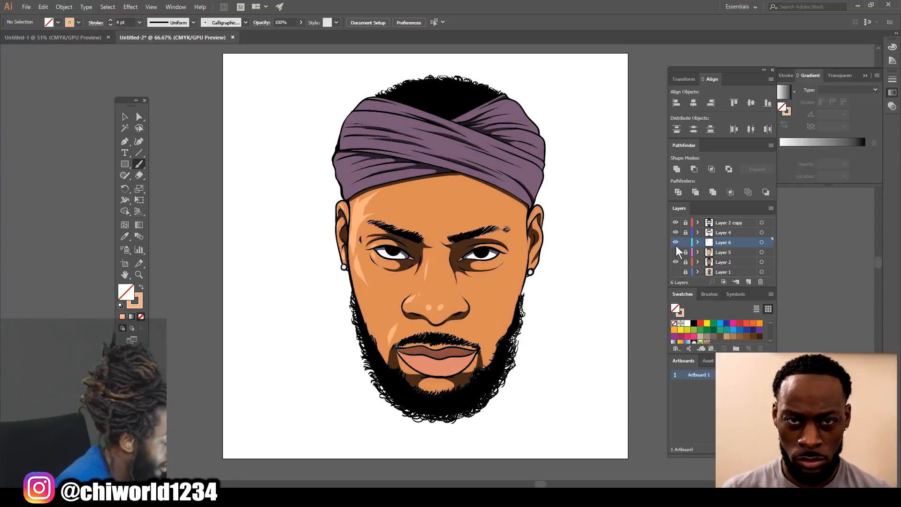
click(674, 232)
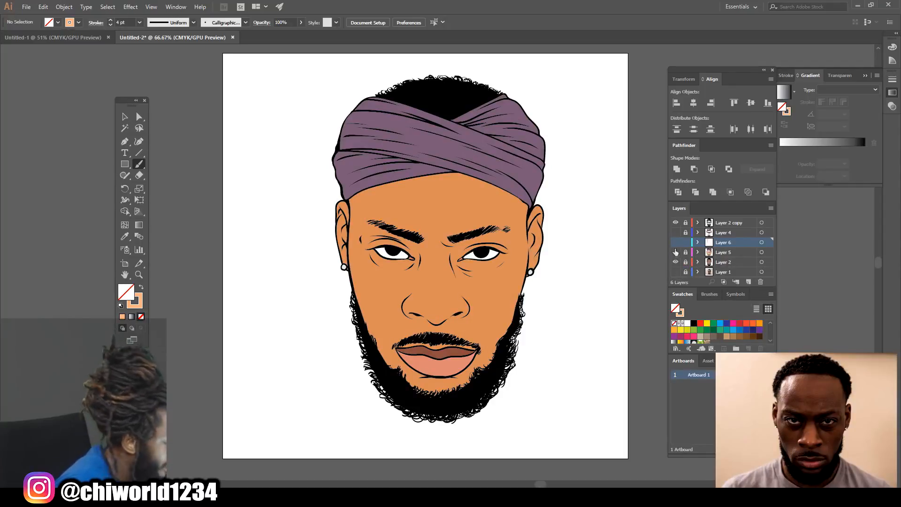
click(675, 252)
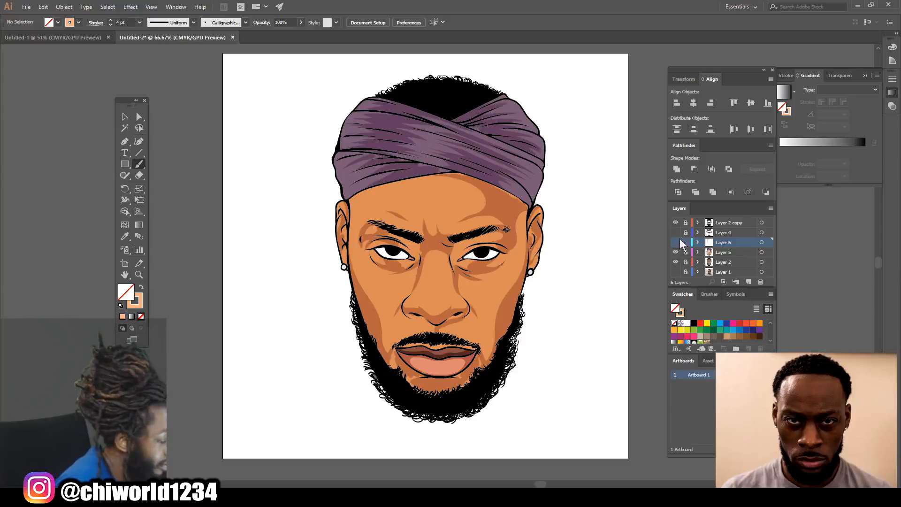
click(675, 241)
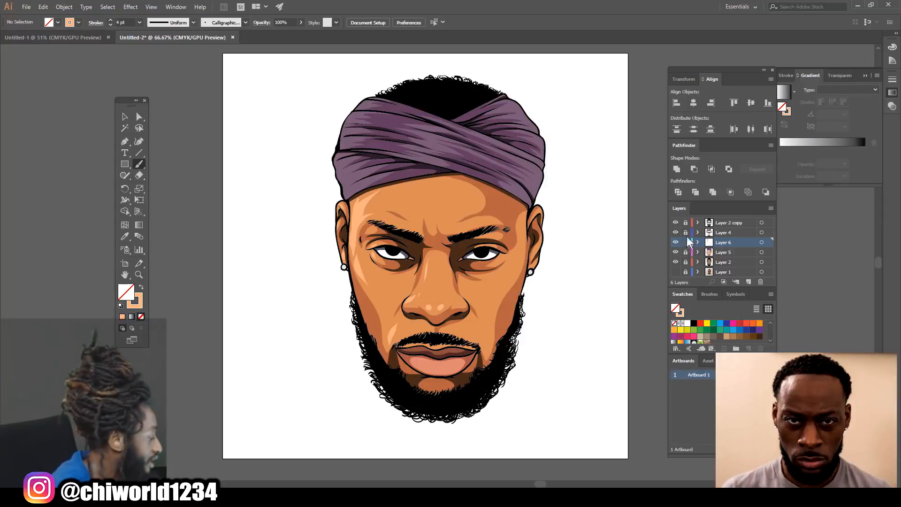
- Review the build-up from flat colours in Layer 2 through Layer 4 shadows, Layer 6 highlights and Layer 5 mid-tones
click(675, 252)
click(675, 261)
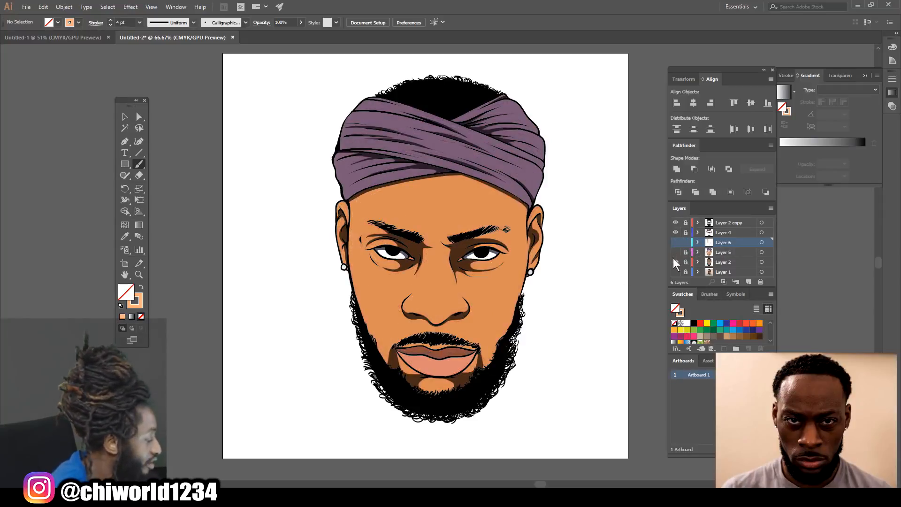
click(674, 262)
click(674, 262)
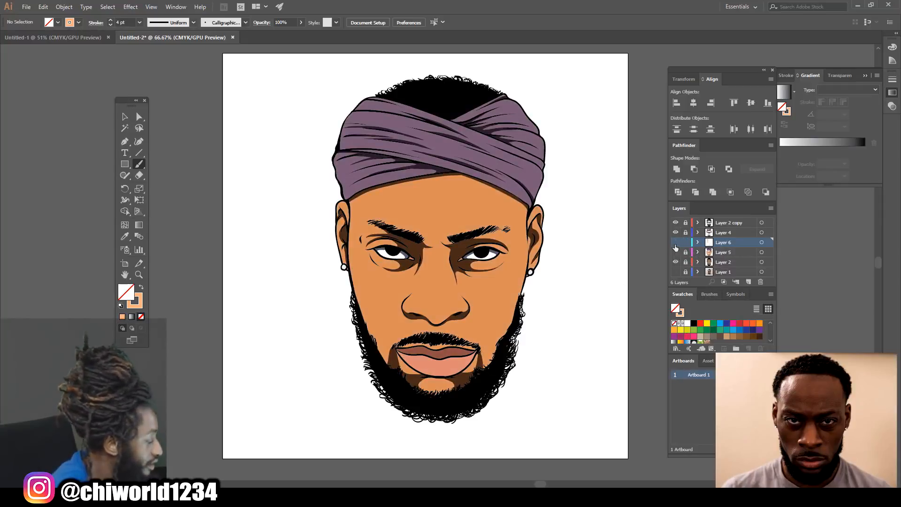
click(675, 233)
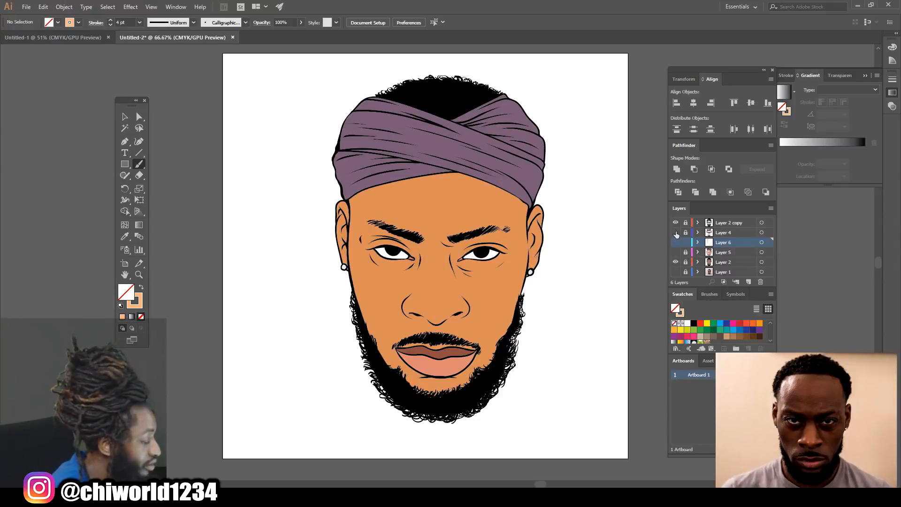
click(676, 233)
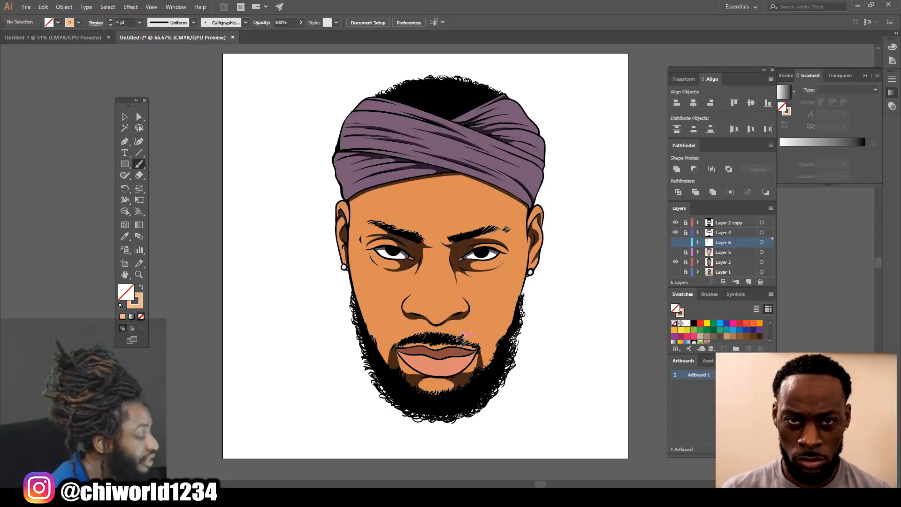
click(676, 242)
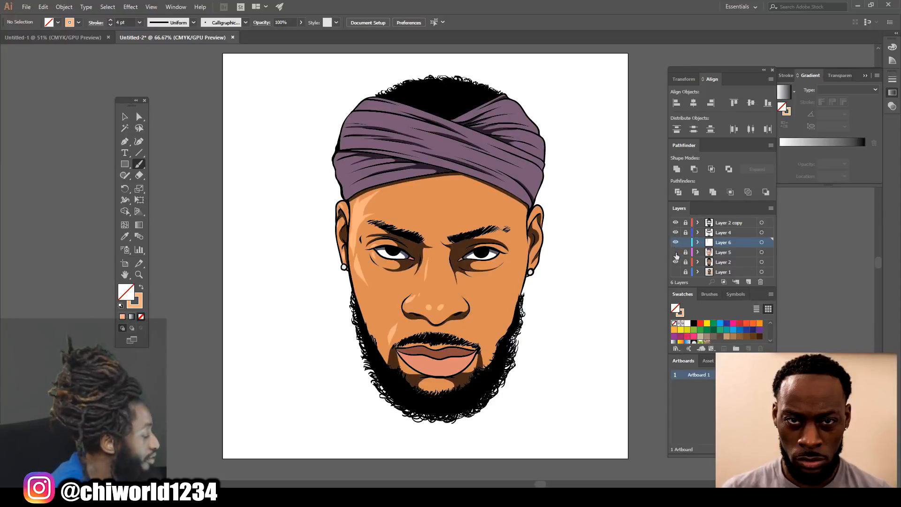
click(676, 253)
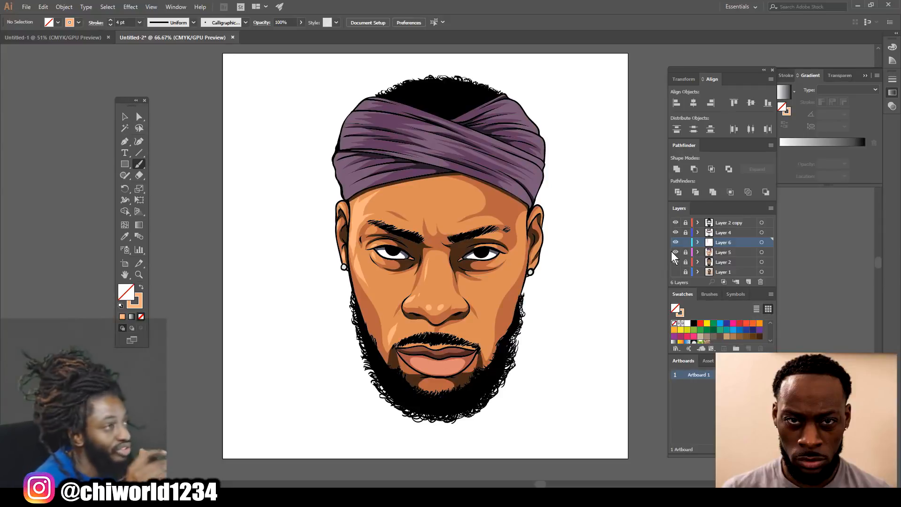
- Show the Layer 1 reference photo and hide Layers 2, 5, 6 and 4, leaving only the line art above it
click(675, 262)
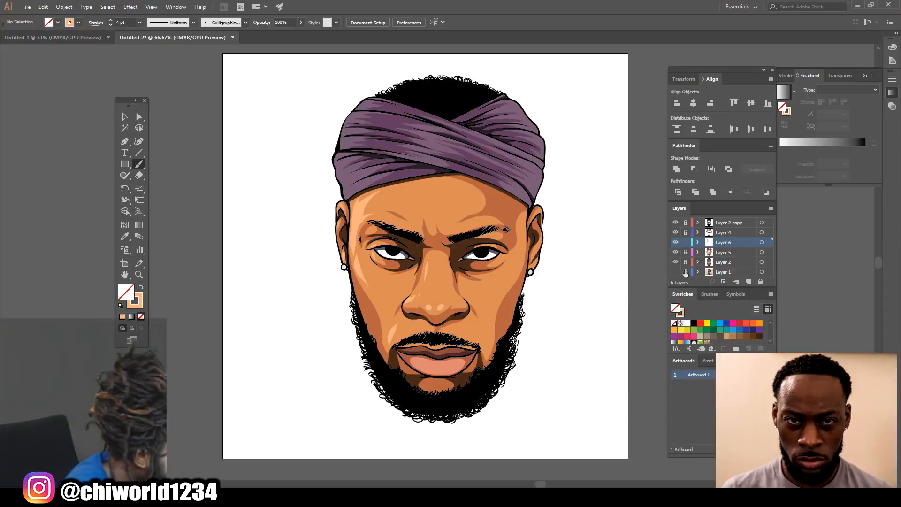
click(676, 271)
click(675, 261)
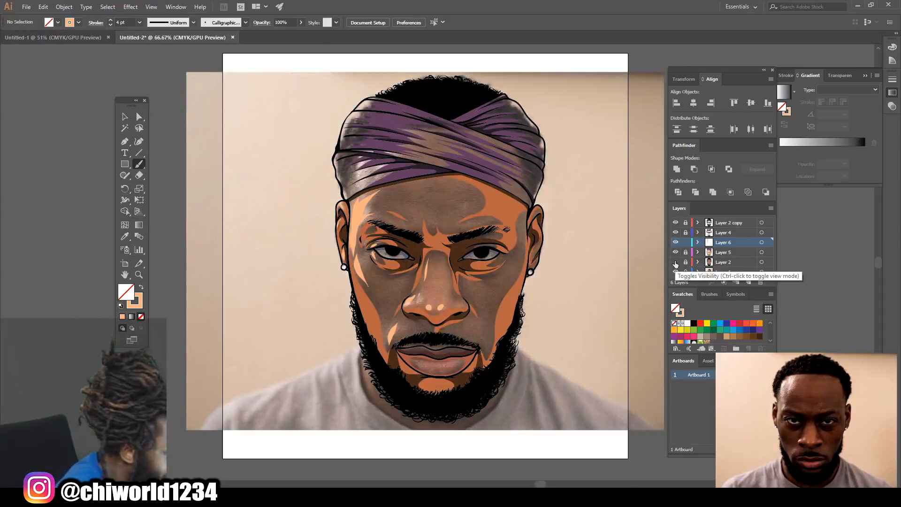
click(675, 261)
click(675, 252)
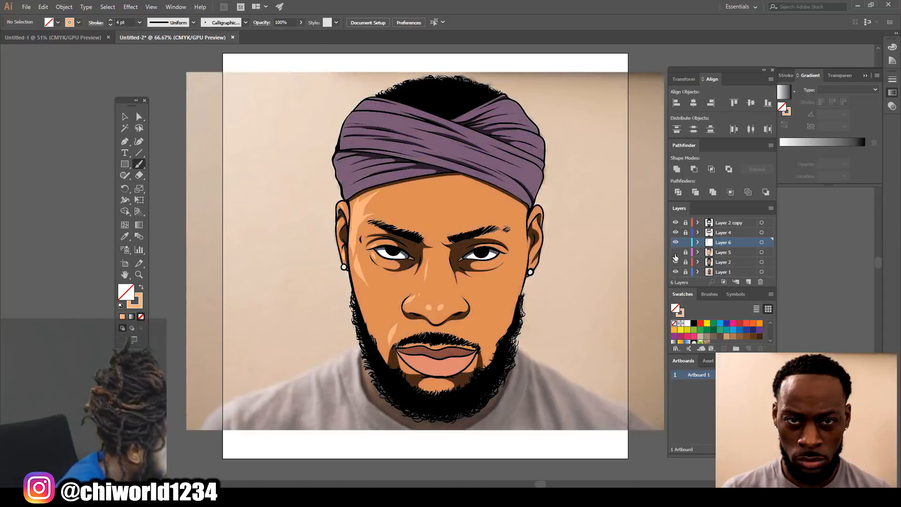
click(675, 262)
click(670, 242)
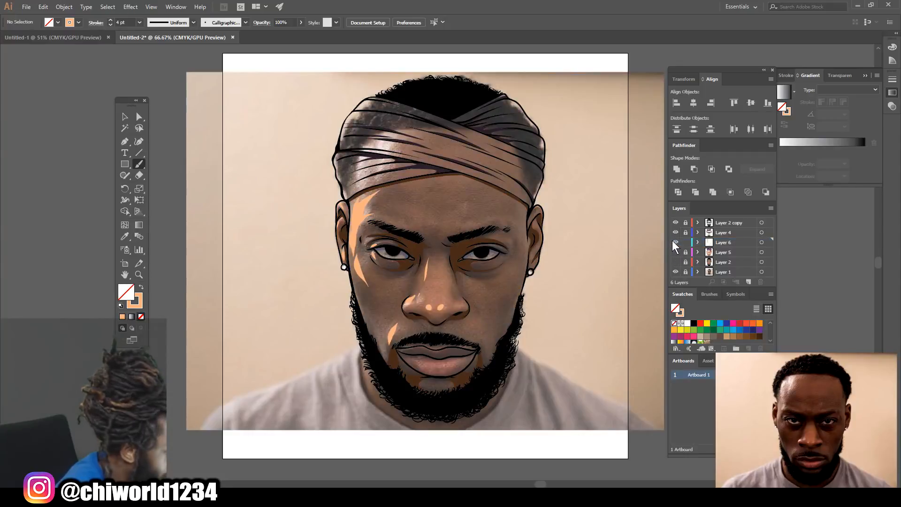
click(675, 232)
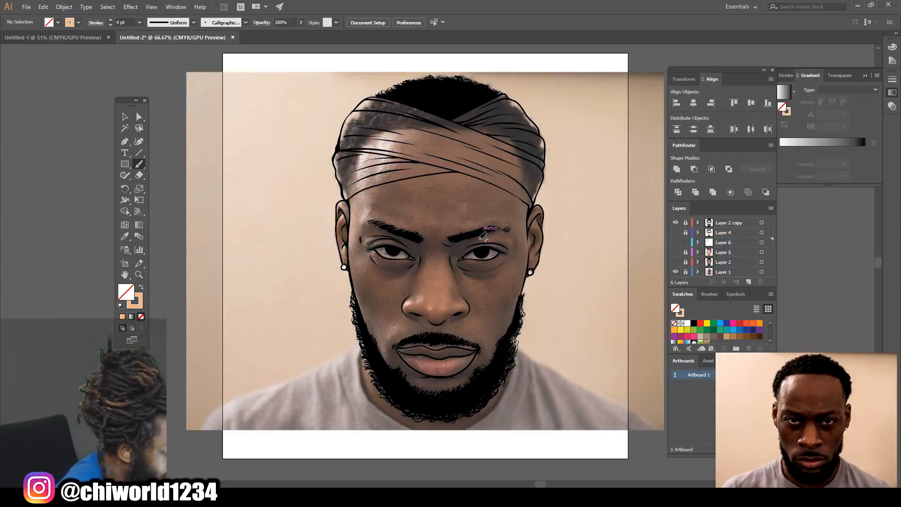
- Examine the photo's light and shadow areas close up beneath the line art, from the forehead to the beard
scroll(502, 261, up, 3)
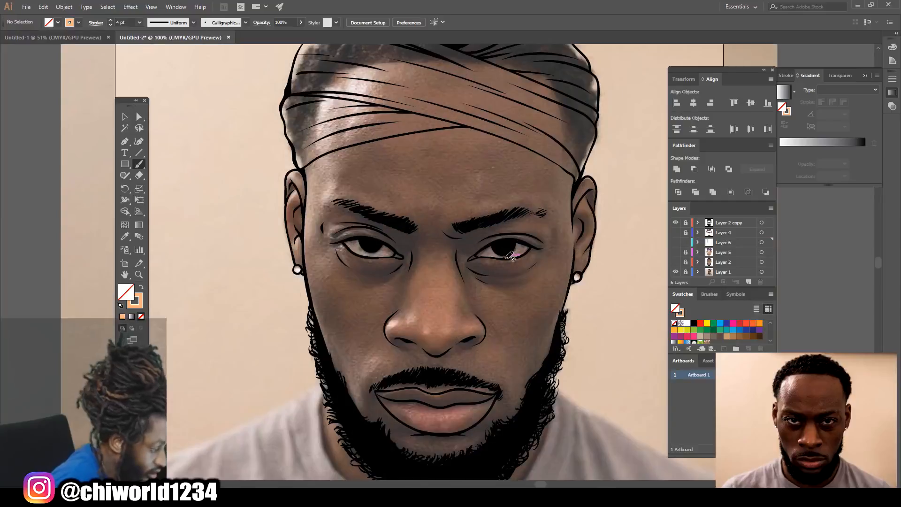
scroll(526, 277, up, 1)
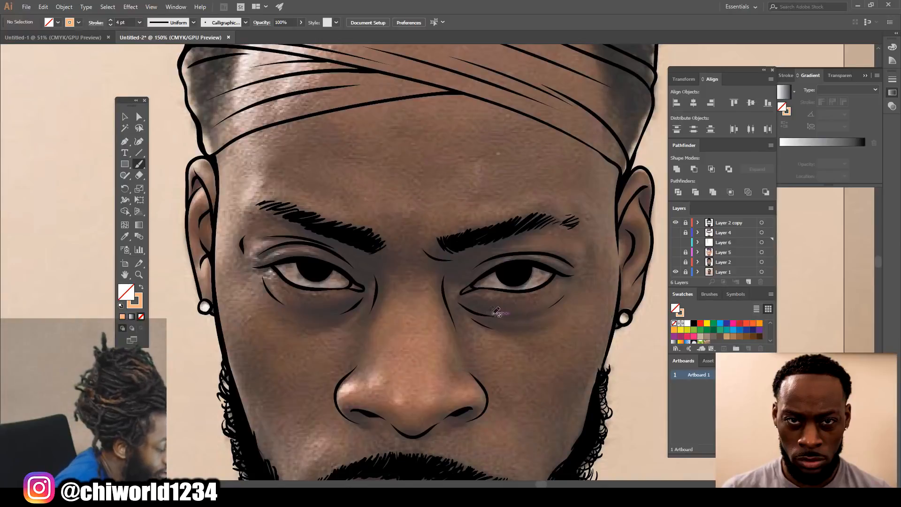
scroll(384, 336, down, 2)
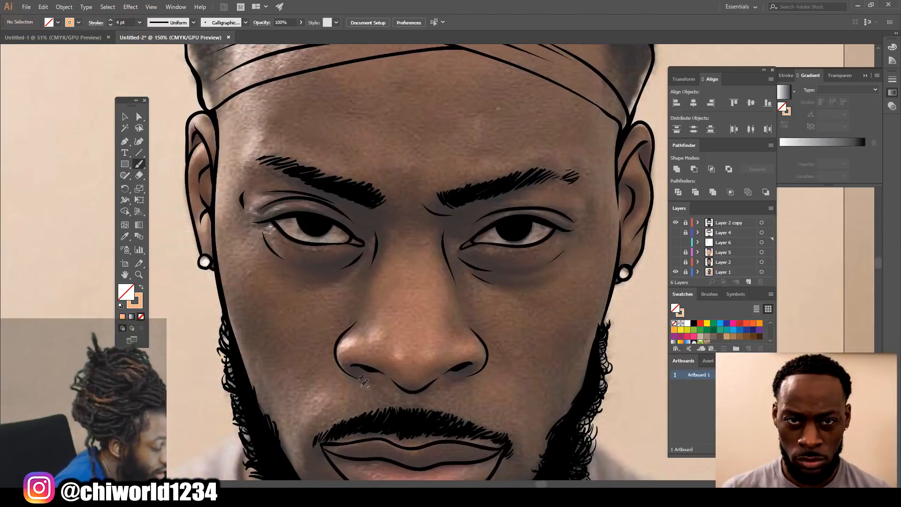
scroll(375, 305, down, 2)
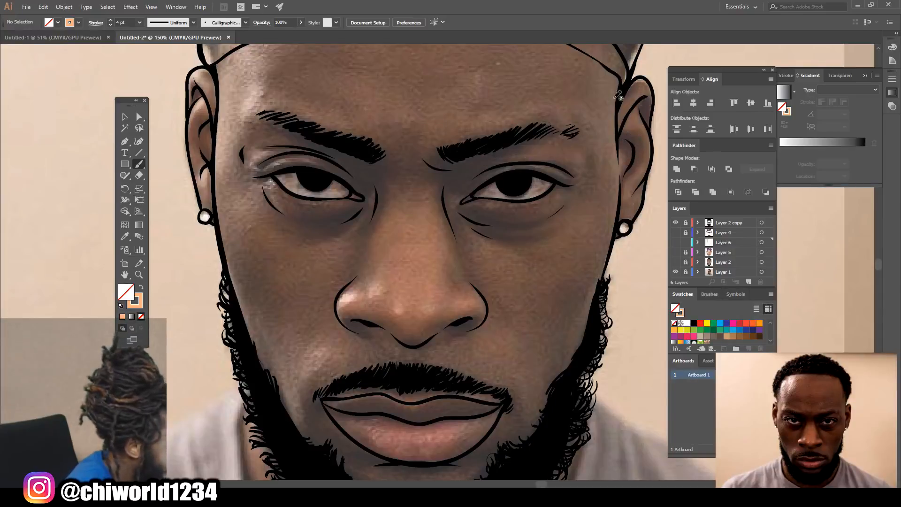
scroll(618, 96, up, 1)
scroll(372, 229, down, 3)
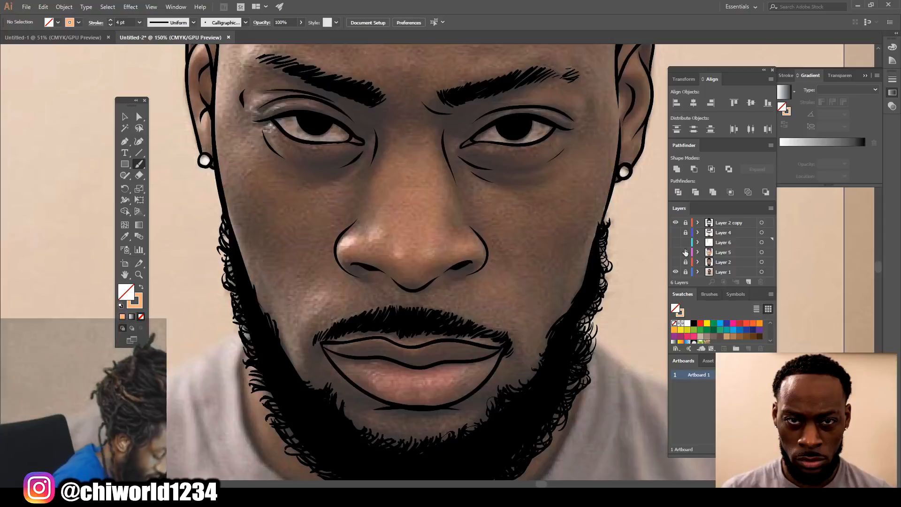
key(ctrl+minus)
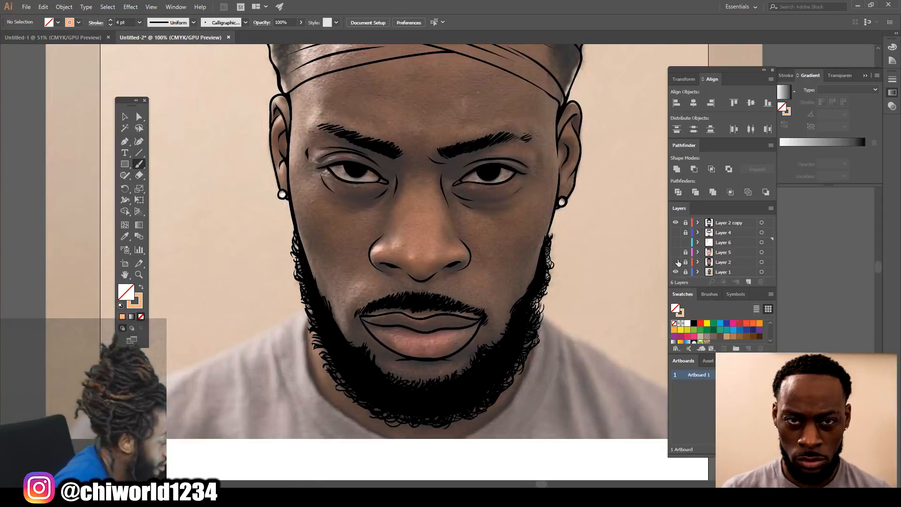
- Show Layers 2, 5, 6 and 4 again and lock Layer 6
click(675, 261)
click(675, 252)
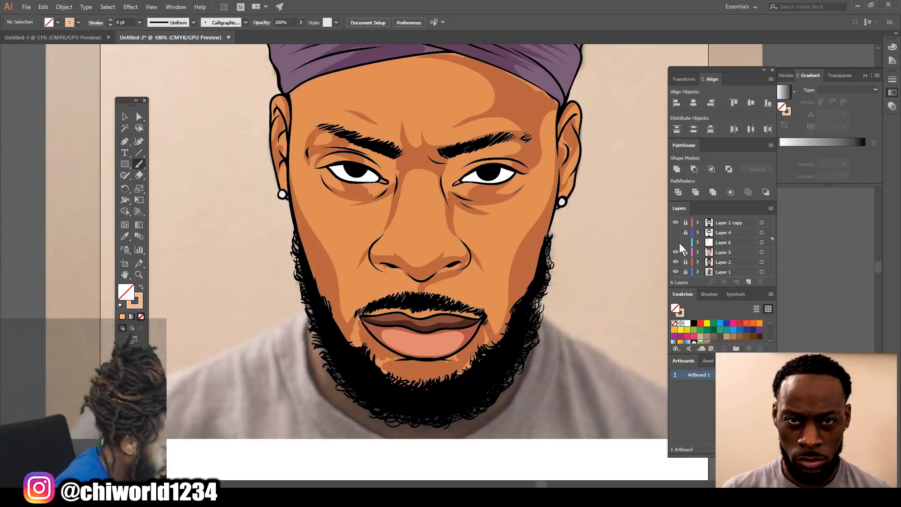
click(675, 242)
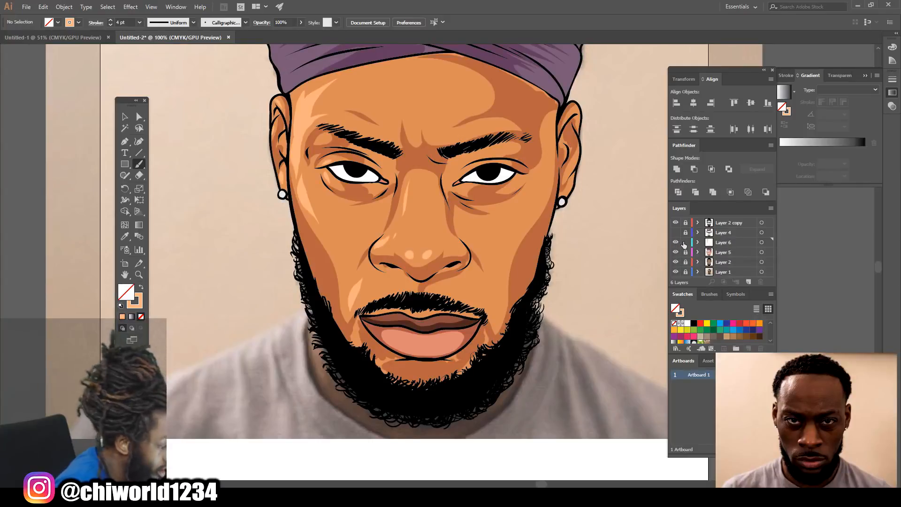
click(676, 233)
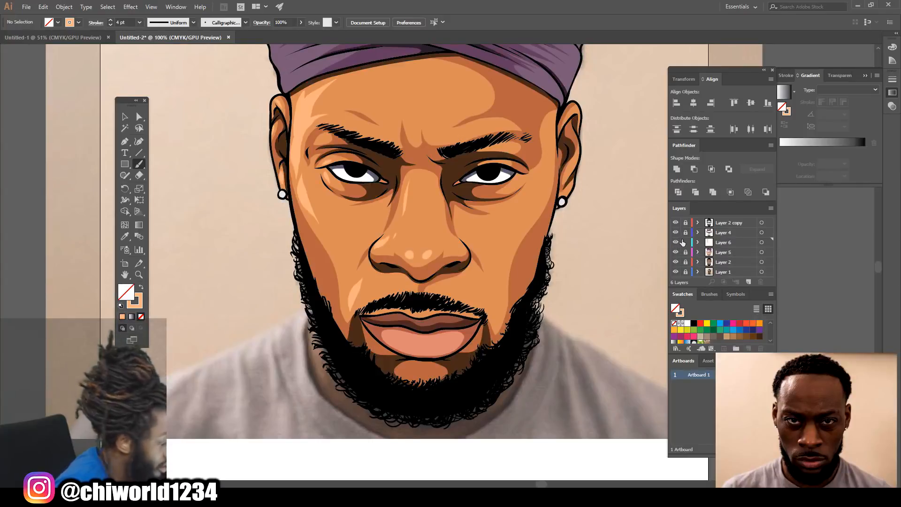
click(684, 244)
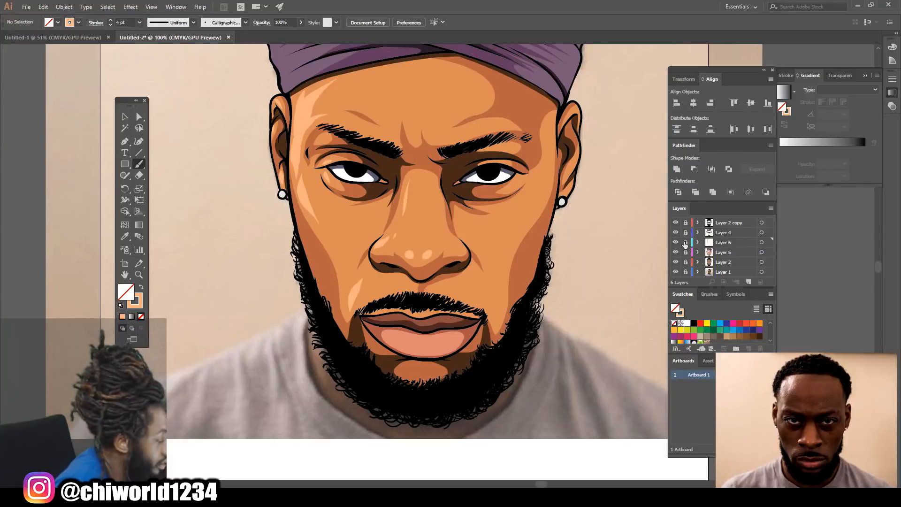
- Examine the shaded and highlighted portrait over the photo, both as a whole and close up on the face
key(ctrl+minus)
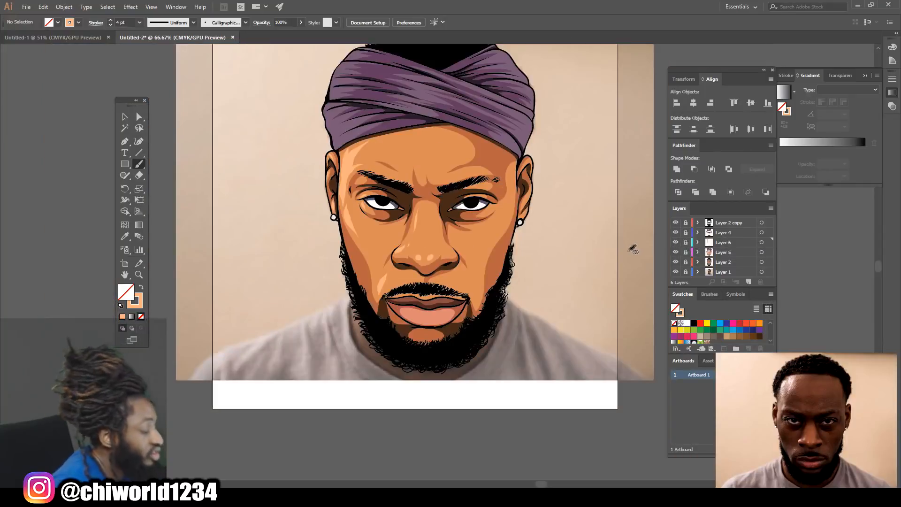
scroll(620, 251, up, 2)
key(ctrl+plus)
key(ctrl+plus)
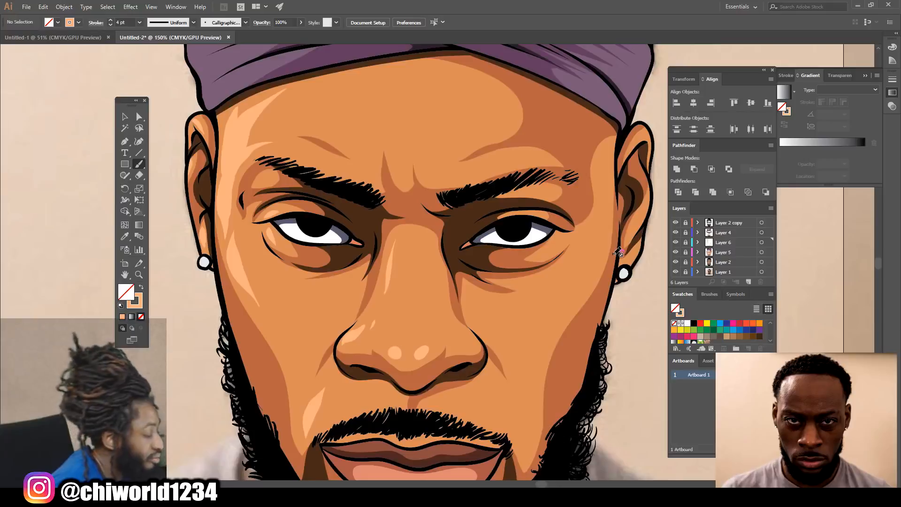
scroll(617, 252, up, 1)
scroll(667, 260, left, 1)
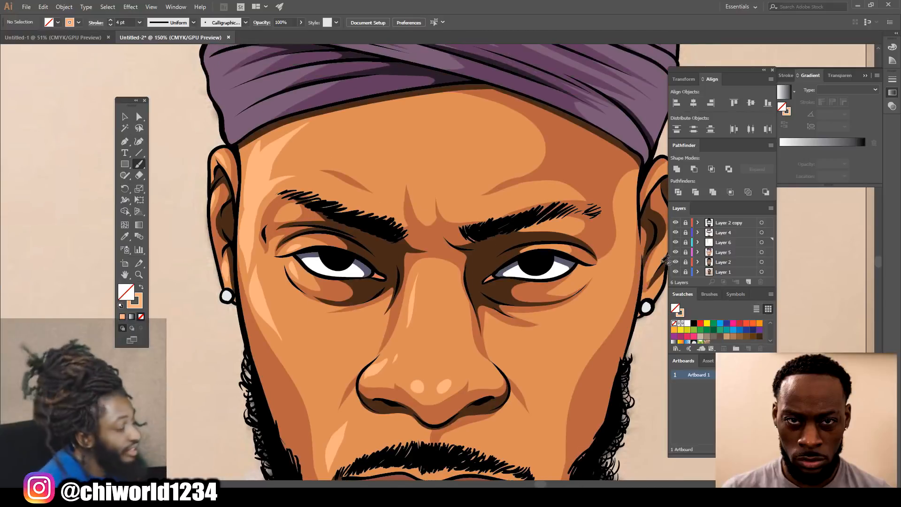
click(674, 233)
click(674, 233)
key(ctrl+minus)
key(ctrl+minus)
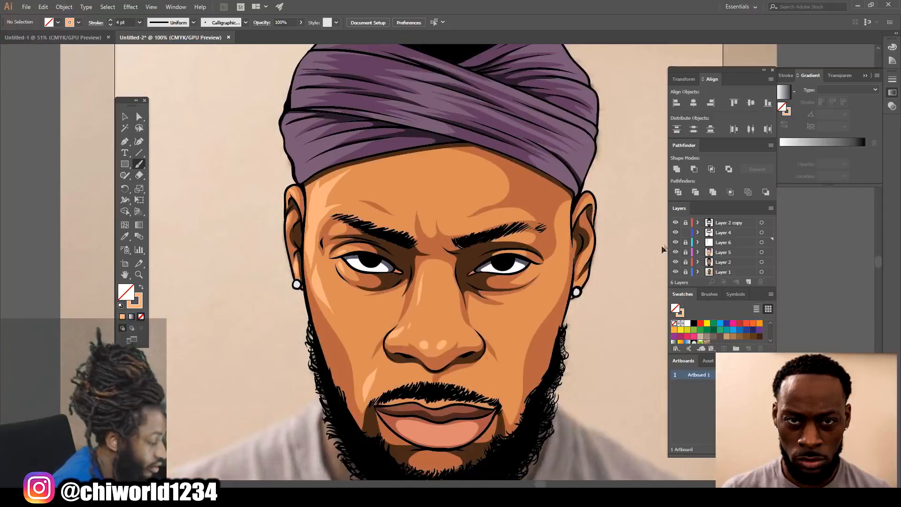
- Hide the Layer 1 reference photo, lock Layer 4 and unlock Layer 6
key(ctrl+minus)
click(675, 271)
click(685, 232)
click(686, 242)
- Pick a pale stroke colour, paint highlights on the head wrap's left folds, and cover the pupils with white circles on Layer 7
double_click(136, 302)
click(436, 212)
key(ctrl+equal)
scroll(350, 202, up, 5)
key(ctrl+equal)
key(ctrl+equal)
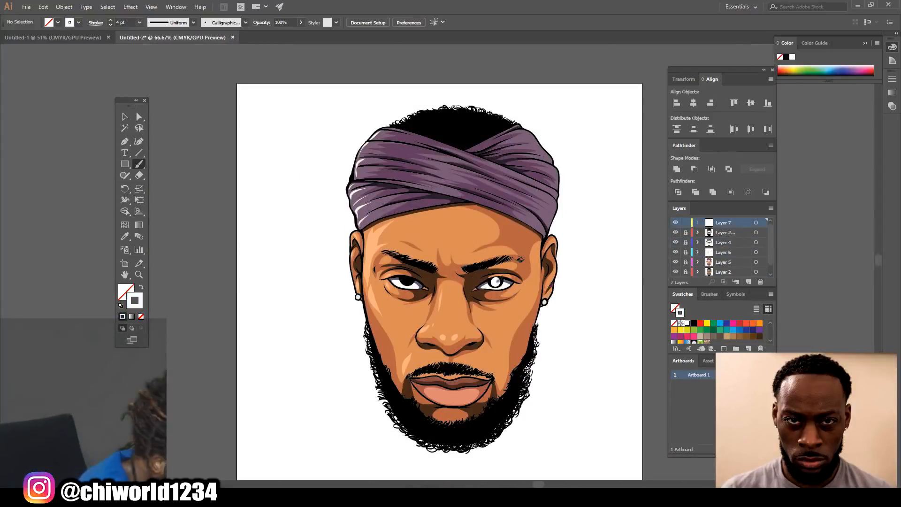
- Place Layer 8 directly below Layer 7 and set up a bright blue brush stroke with a Gaussian Blur effect
drag(725, 223, 725, 237)
click(719, 323)
click(131, 7)
mouse_move(143, 164)
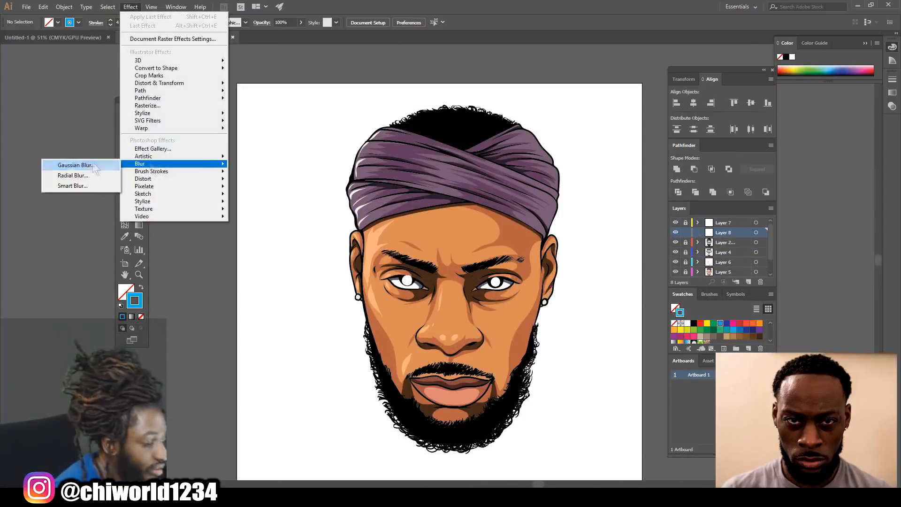
click(80, 164)
click(218, 271)
- Paint a blurred blue glow over each eye, and a smaller white glow at each centre
drag(485, 281, 512, 281)
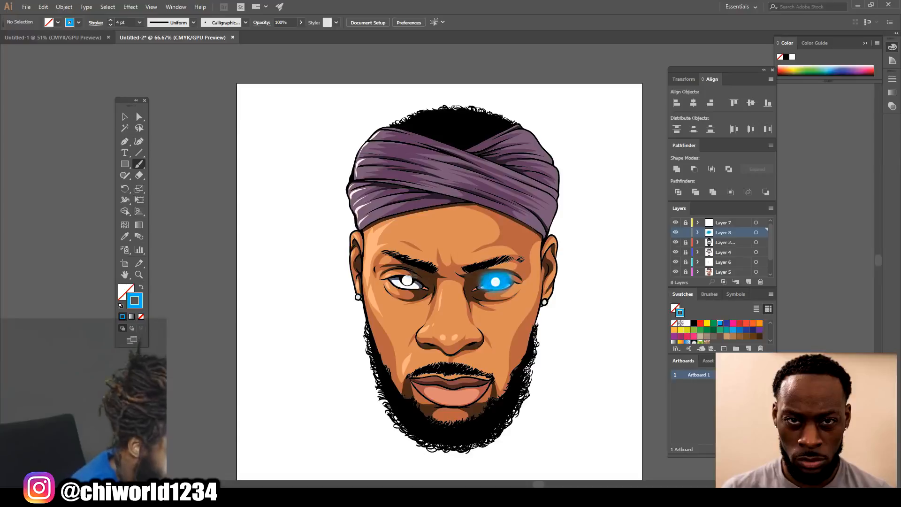
drag(412, 275, 399, 284)
double_click(135, 301)
drag(490, 281, 502, 281)
drag(401, 281, 413, 280)
key(ctrl+equal)
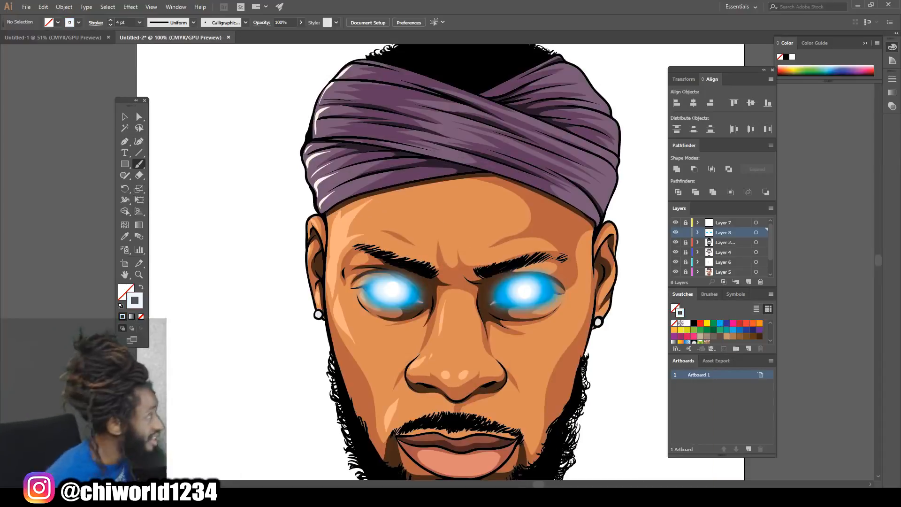